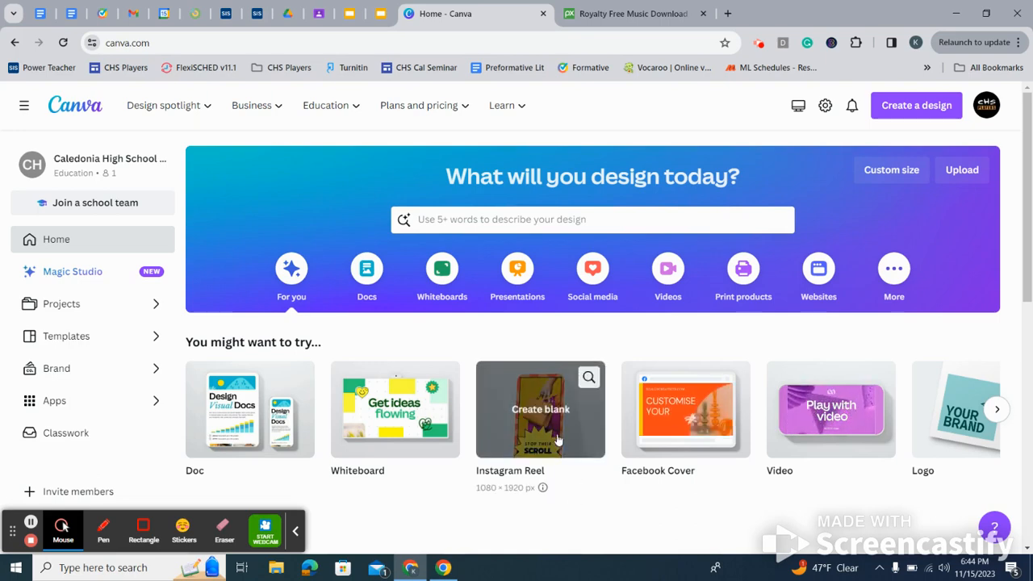
Create a new blank Video design
click(889, 111)
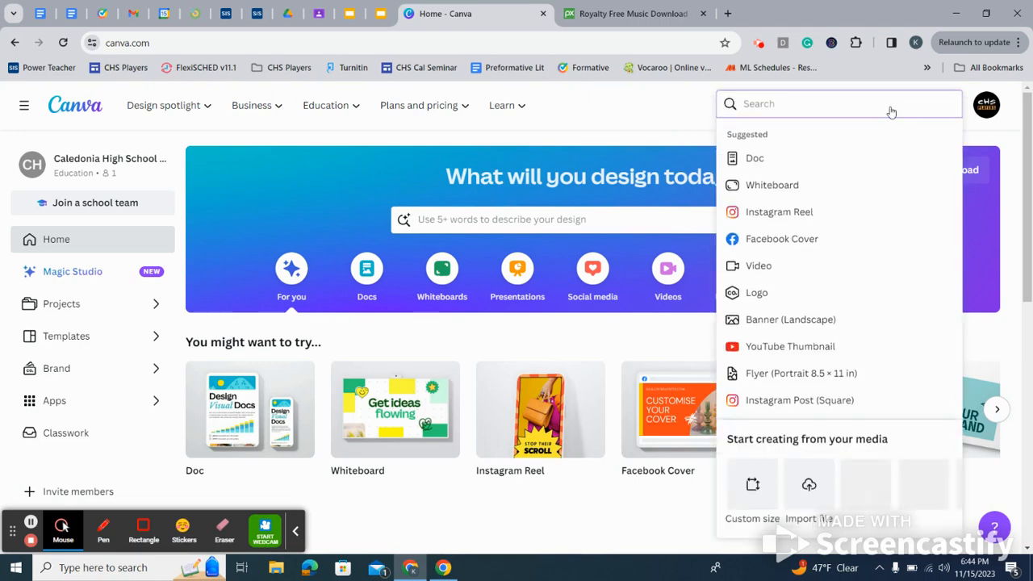
click(778, 268)
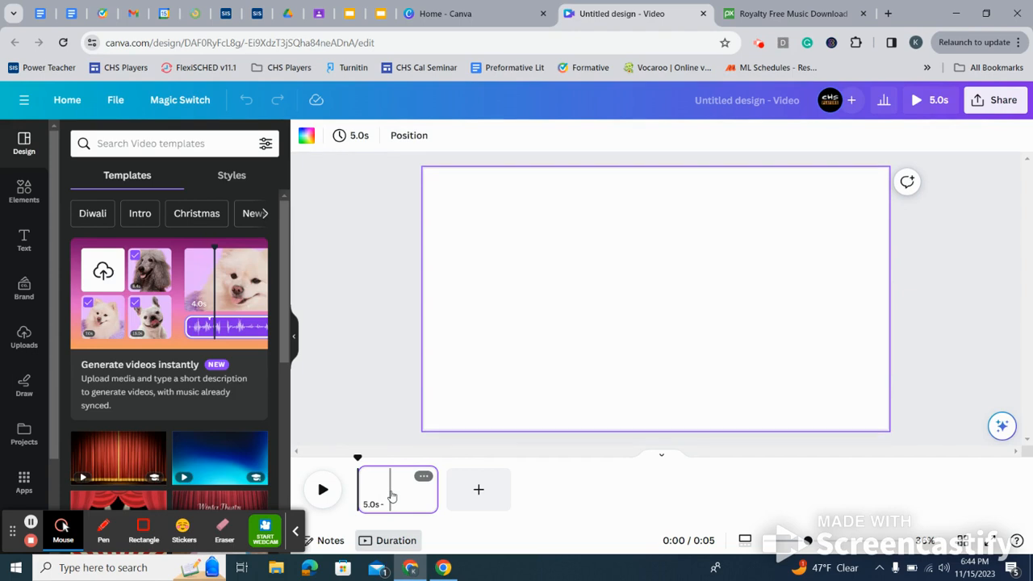
Play the blank page briefly and browse the suggested video templates and the elements library
click(322, 492)
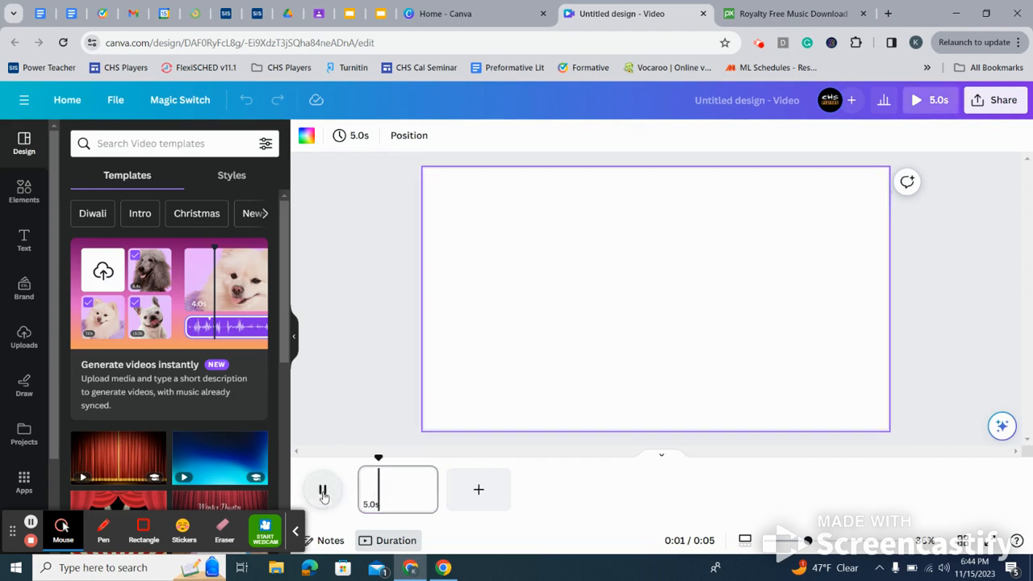
click(323, 492)
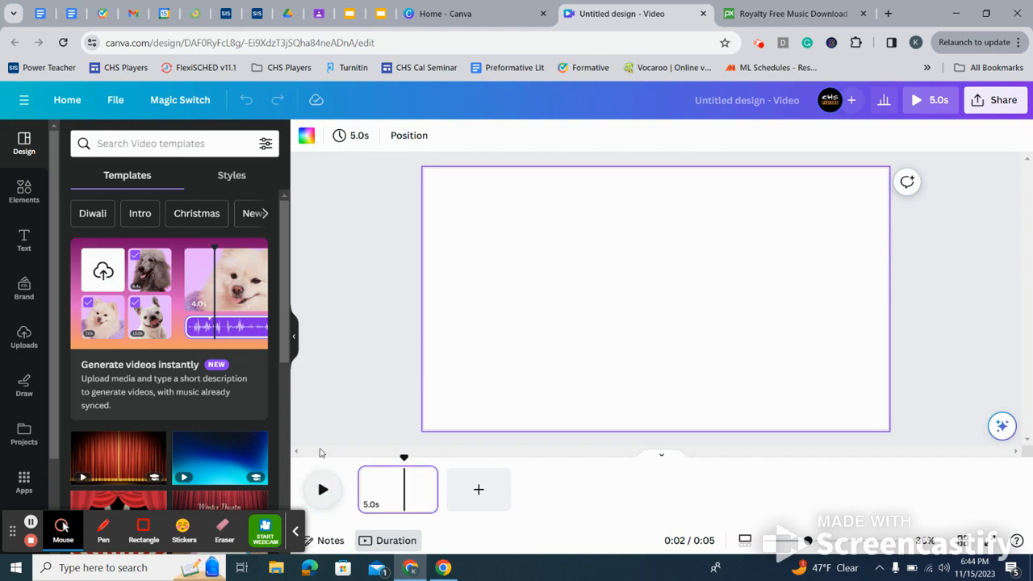
scroll(109, 304, down, 3)
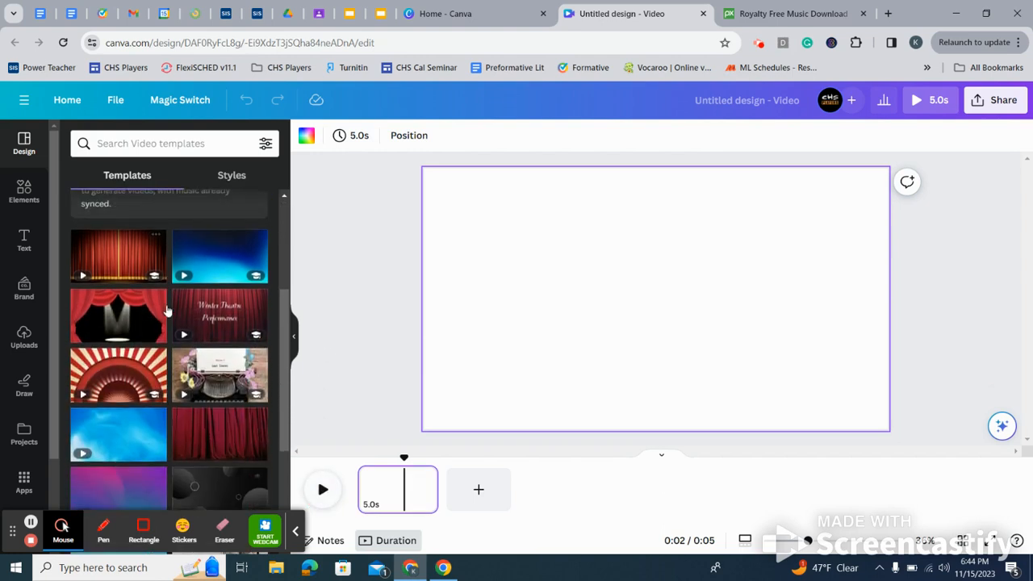
scroll(161, 278, down, 3)
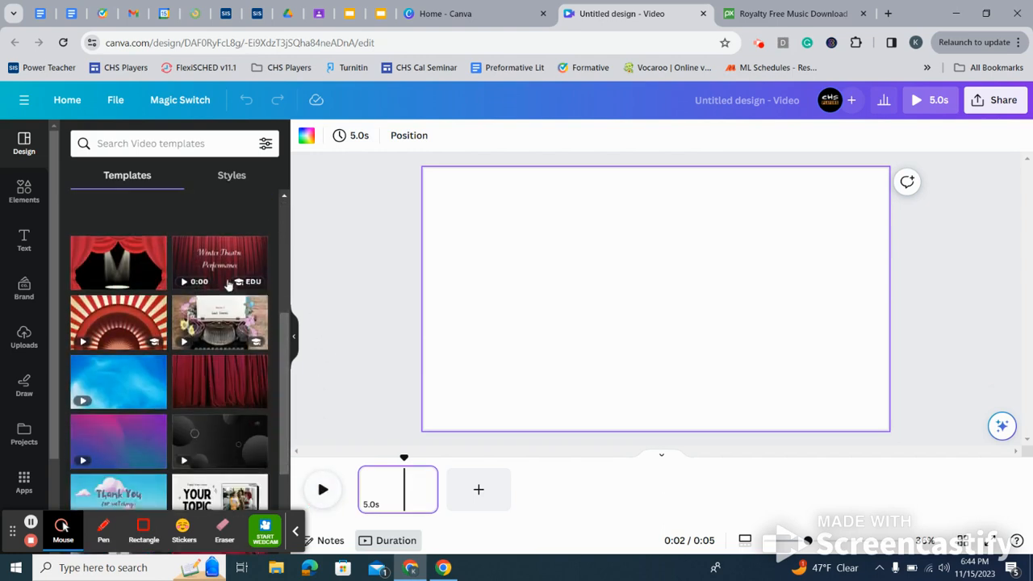
click(24, 190)
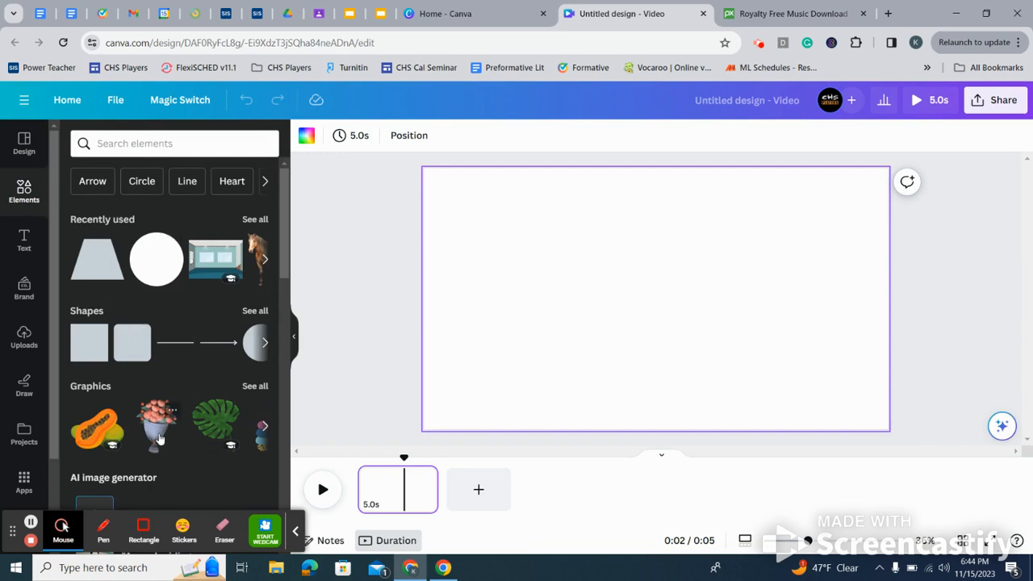
scroll(163, 389, down, 2)
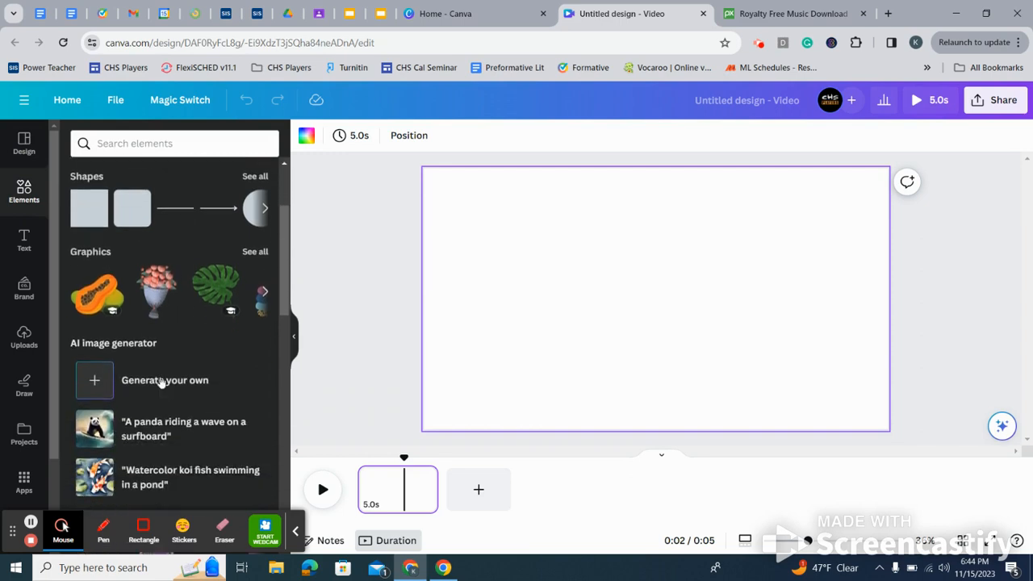
Move the playhead to the start and add a heading reading "Title" to the first page
click(24, 242)
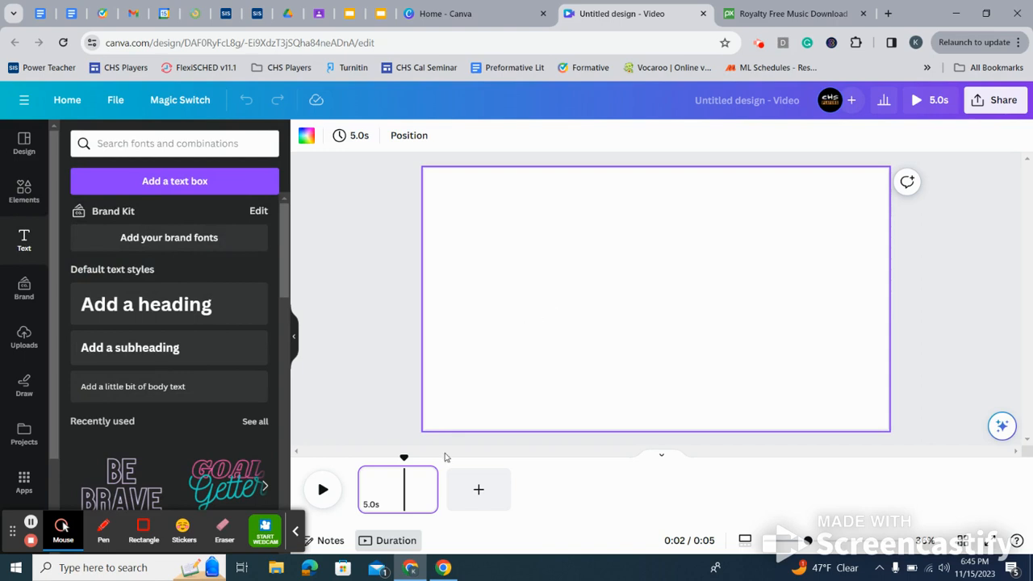
drag(404, 456, 355, 456)
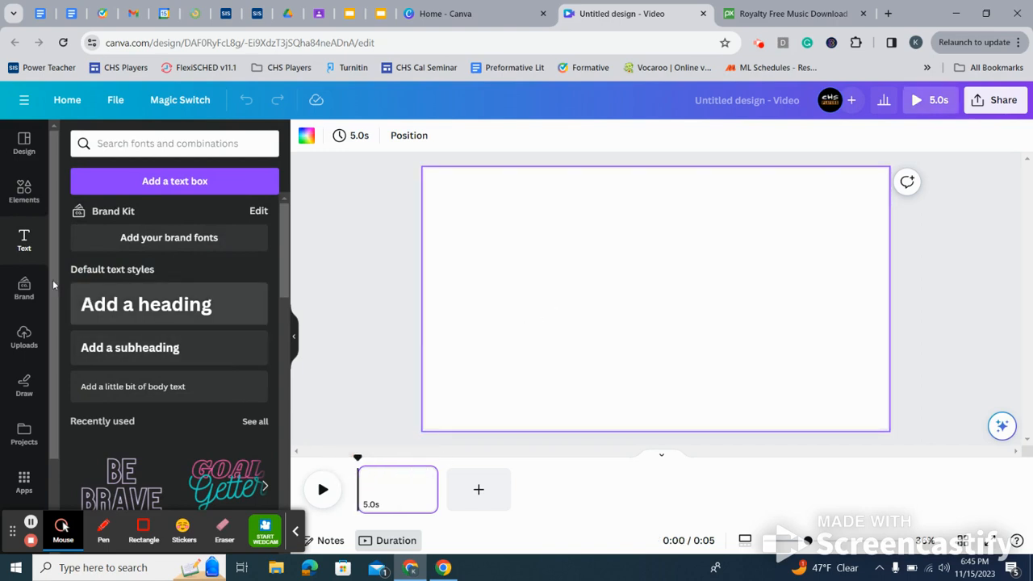
click(191, 315)
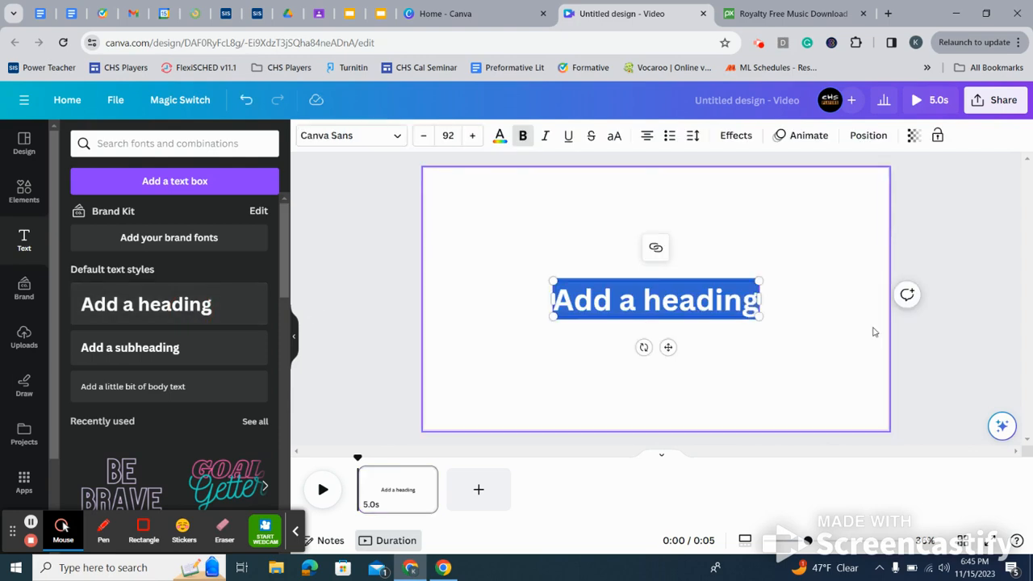
text(Title)
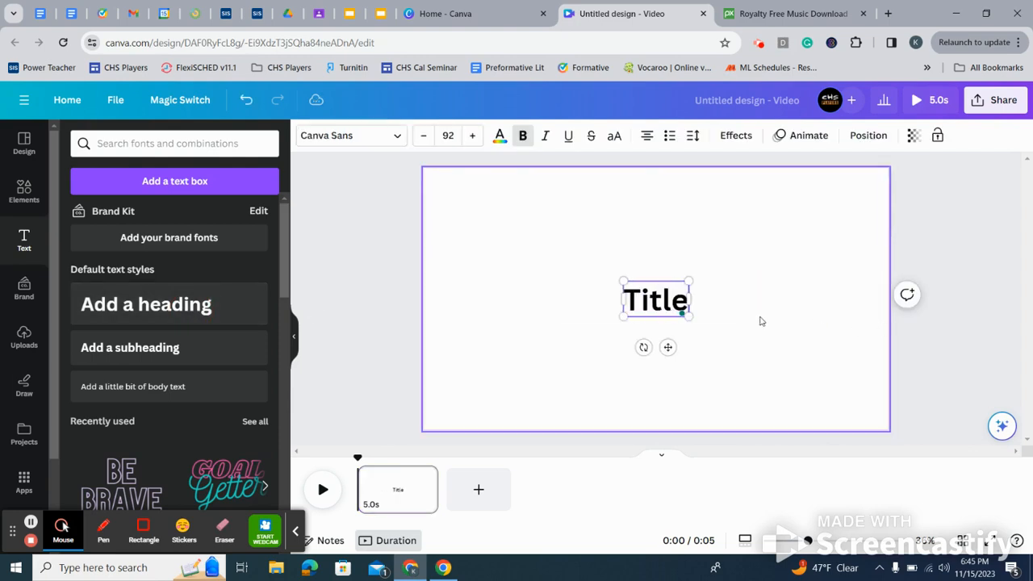
Set the heading's font to Beth Ellen and its colour to the medium-dark purple of the brand palette
double_click(646, 298)
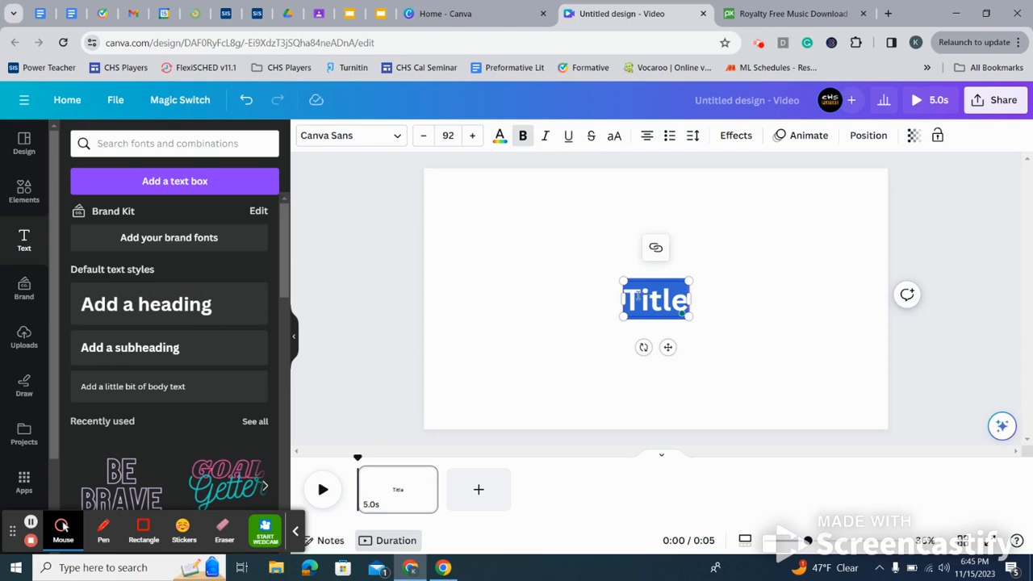
click(373, 136)
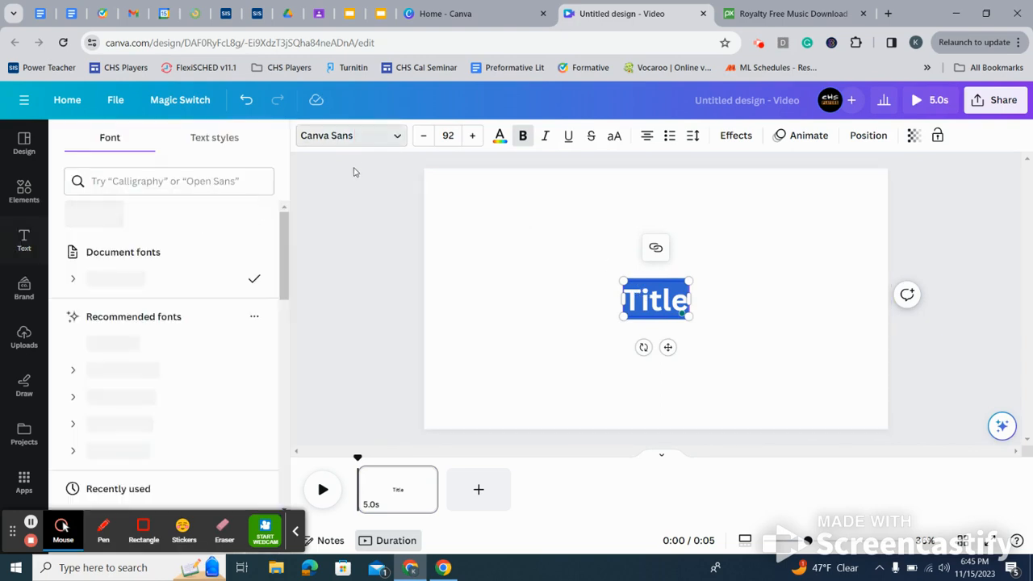
scroll(137, 361, down, 4)
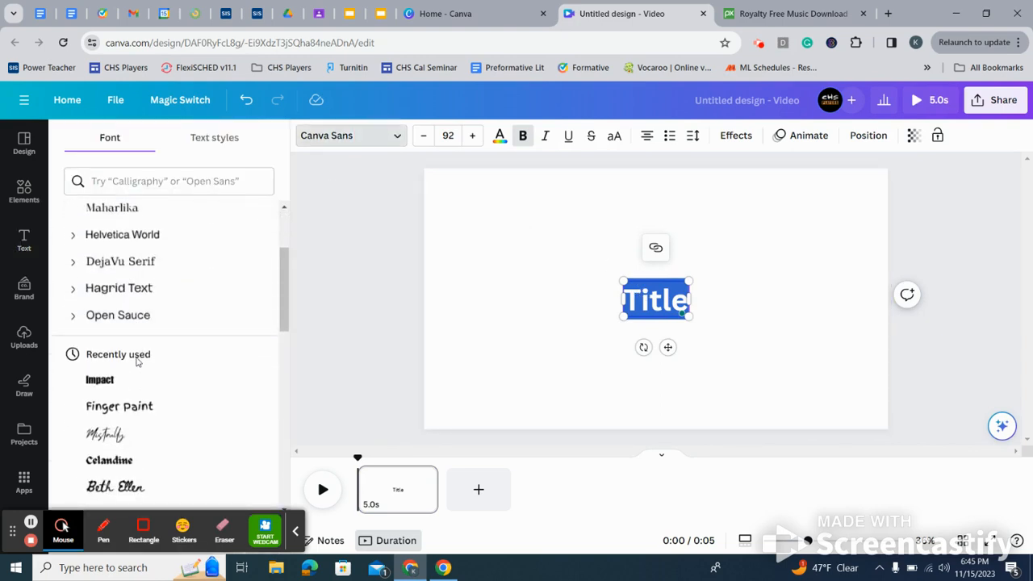
click(119, 355)
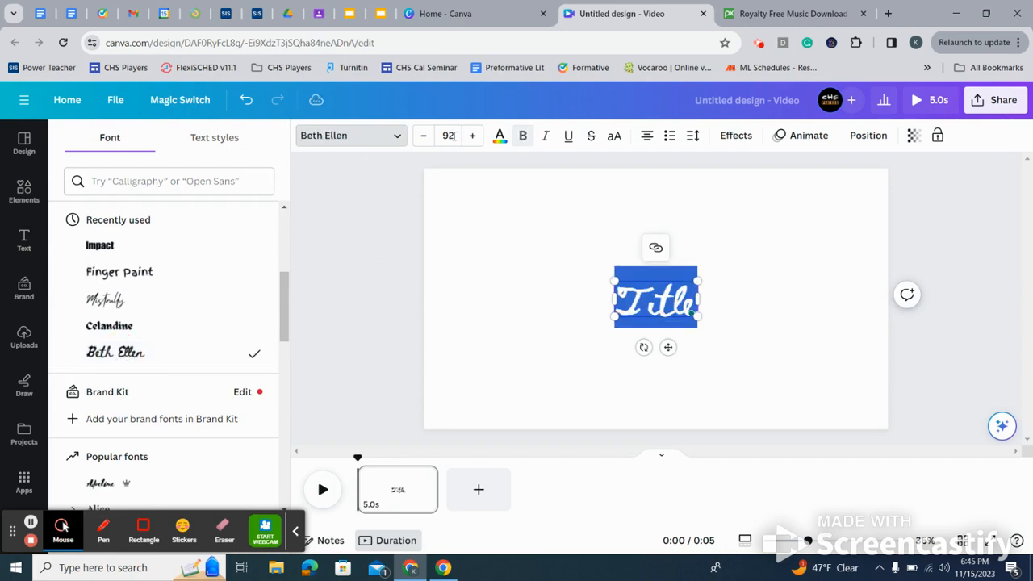
click(499, 135)
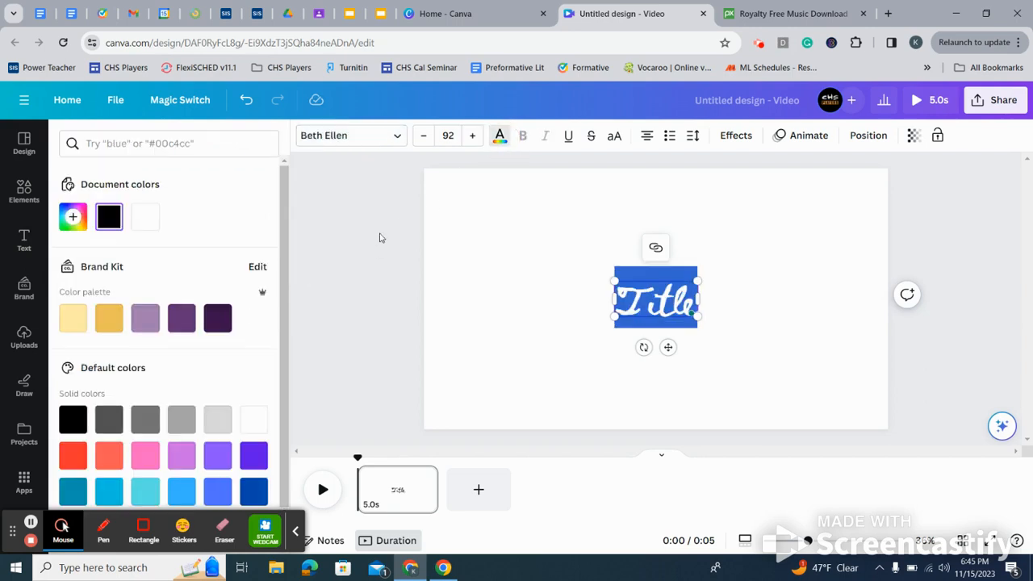
click(179, 319)
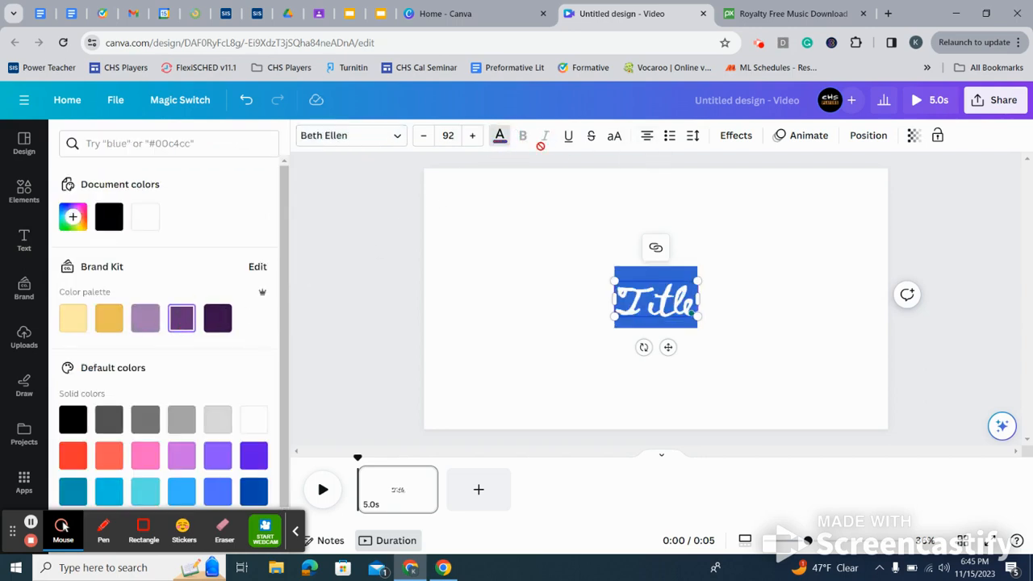
Increase the heading's font size and enlarge its text box until it spans about half the page width
click(472, 136)
click(472, 136)
click(472, 136)
click(472, 136)
click(472, 136)
click(471, 137)
click(471, 137)
click(471, 137)
click(472, 136)
click(472, 136)
click(472, 135)
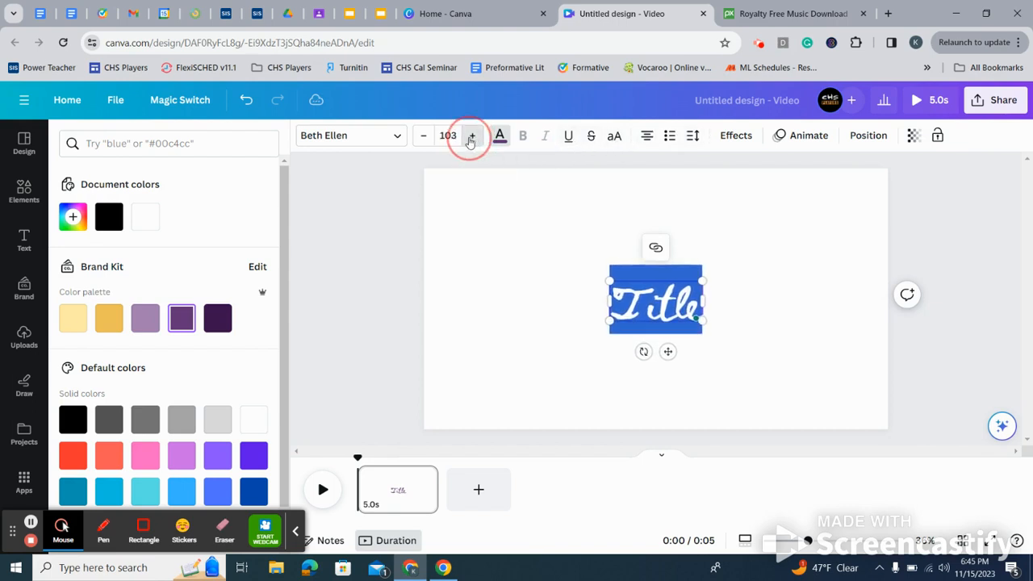
click(472, 136)
click(472, 135)
click(472, 136)
drag(608, 281, 468, 220)
click(739, 308)
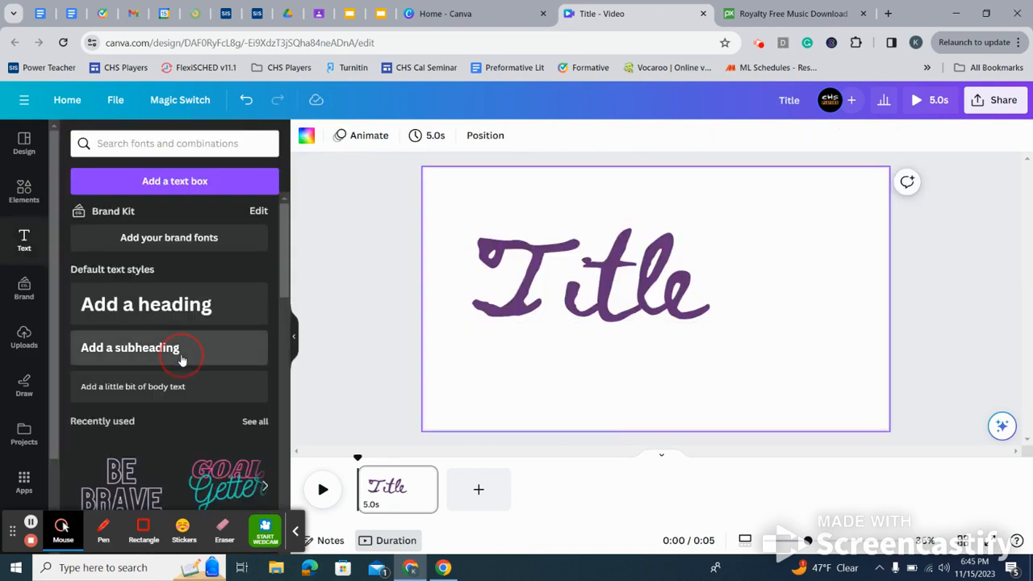
Add a subheading below the title with three lines: "Name", "Hour" and the teacher's name
click(181, 355)
drag(669, 339, 683, 398)
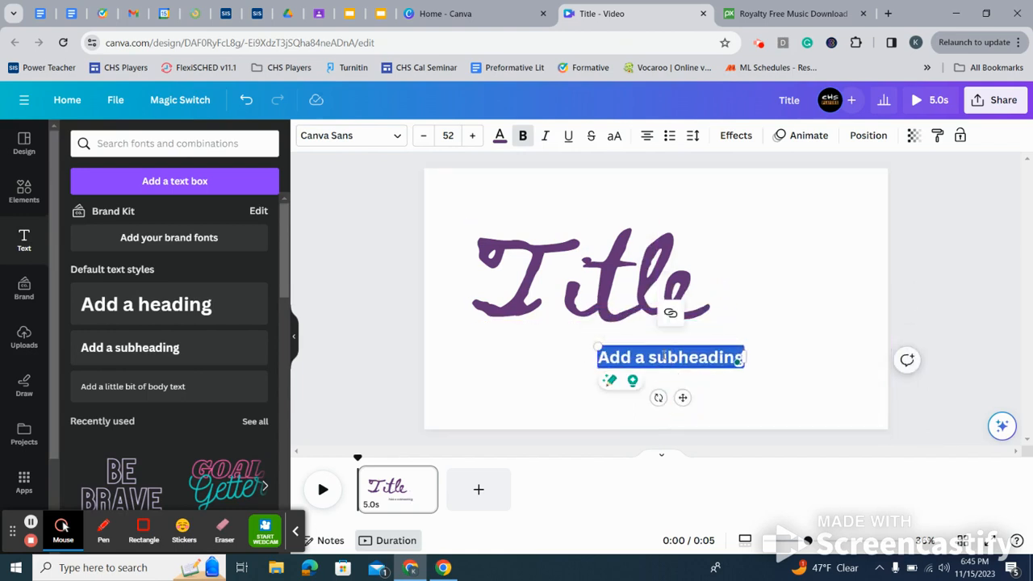
text(Name )
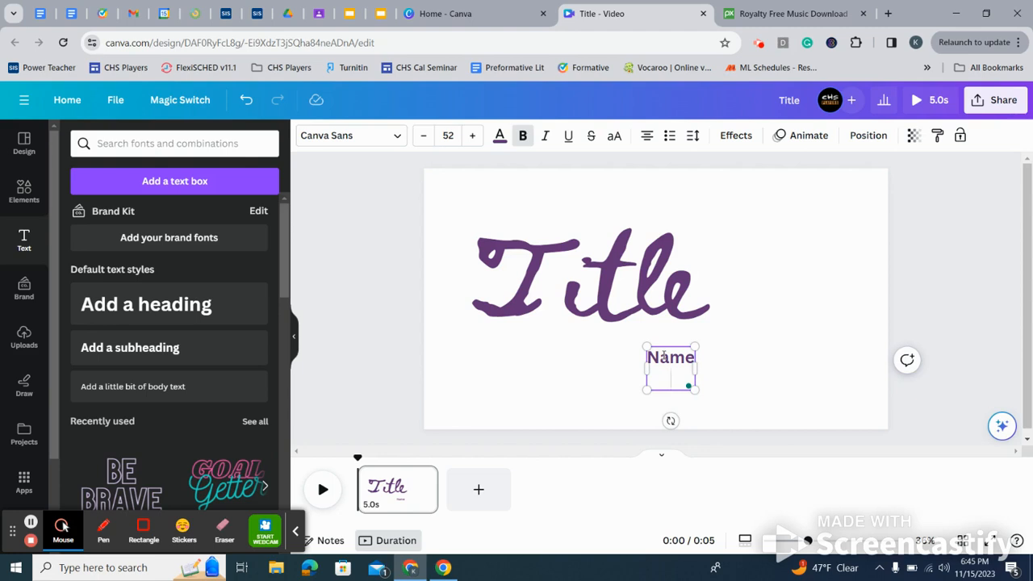
text(Hour)
key(Return)
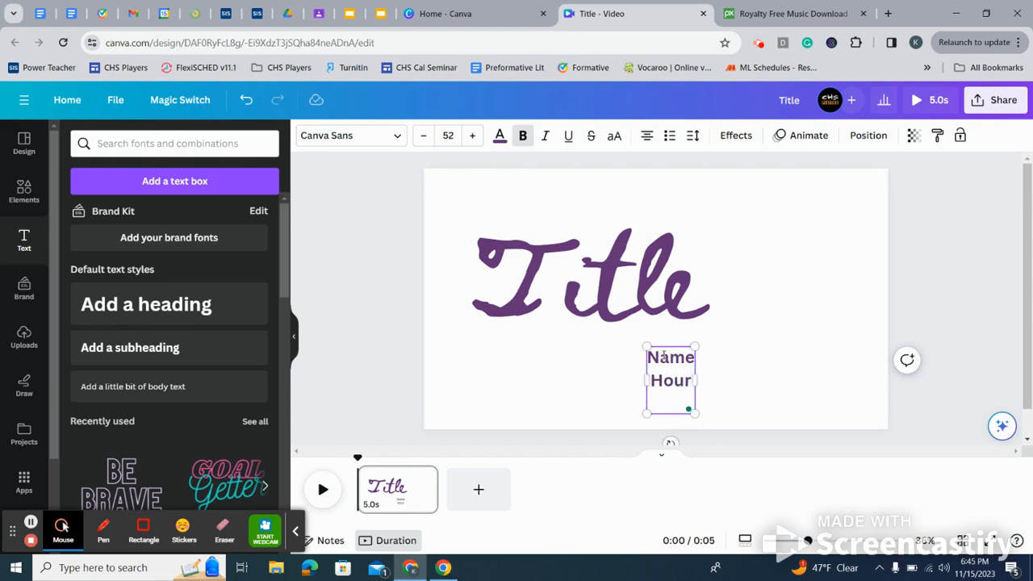
text(Mrs. Bauer)
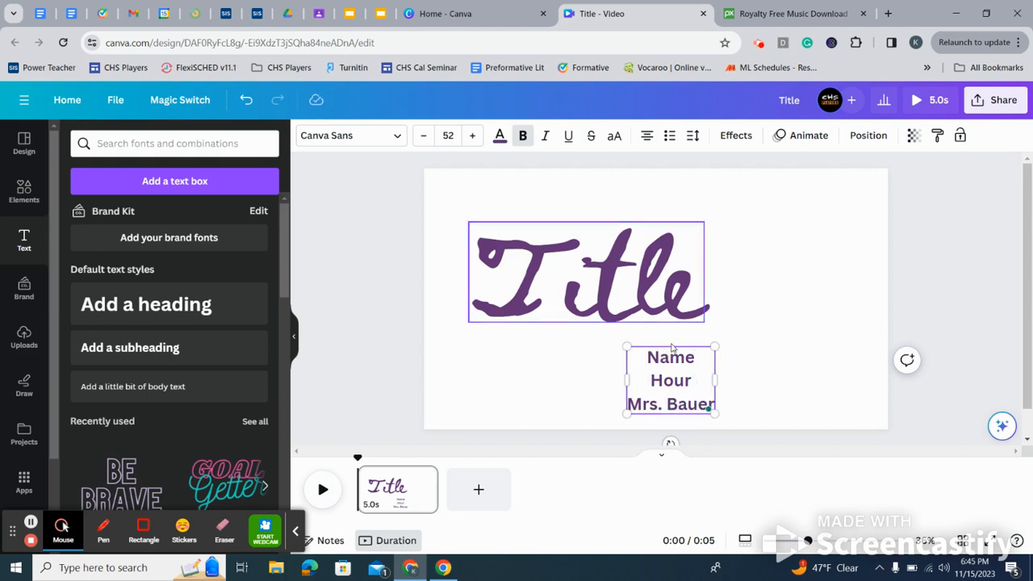
Colour all three subheading lines with the brand palette's gold and move the text to the page's lower-right area
click(674, 355)
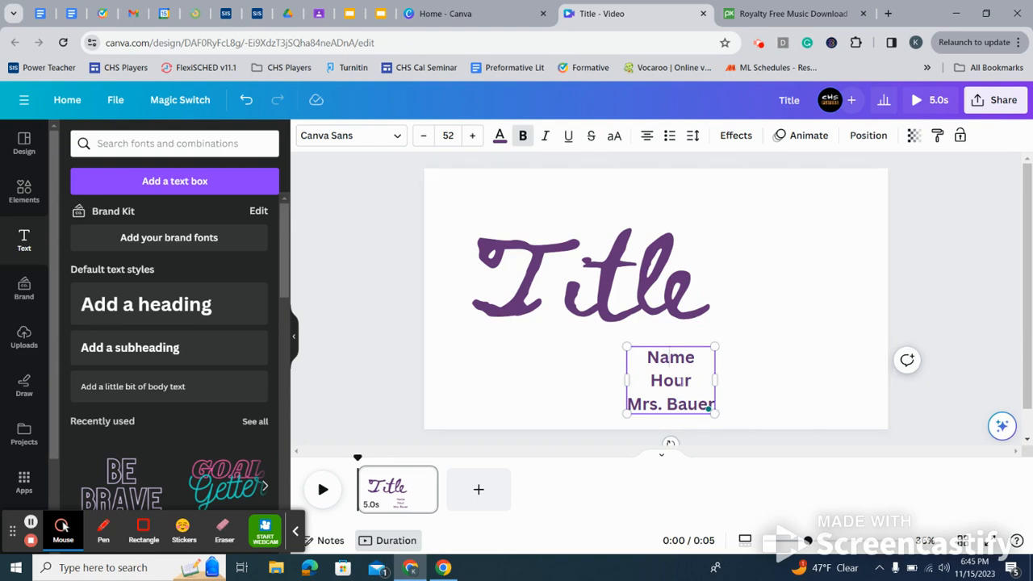
drag(648, 360, 713, 409)
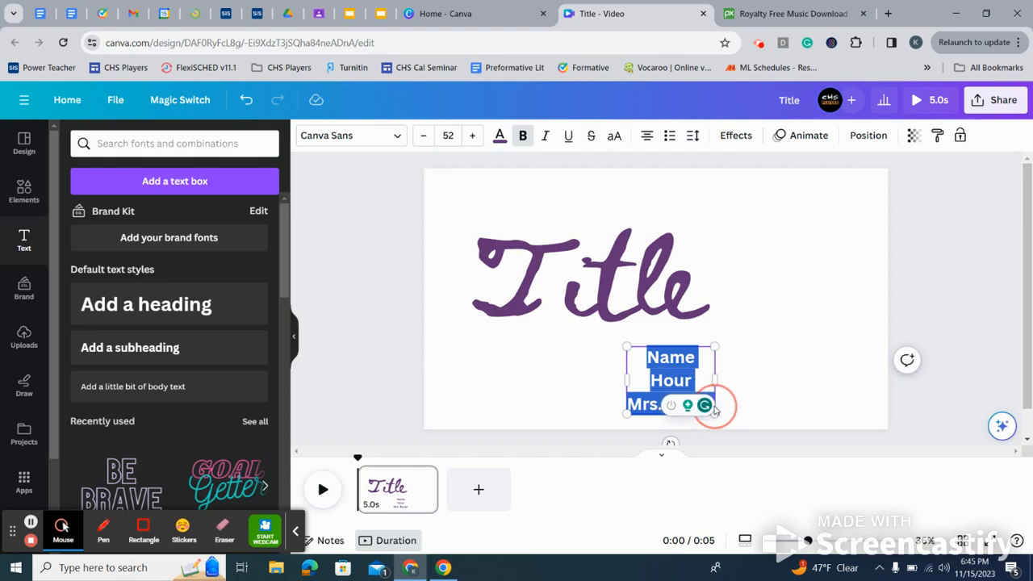
click(501, 142)
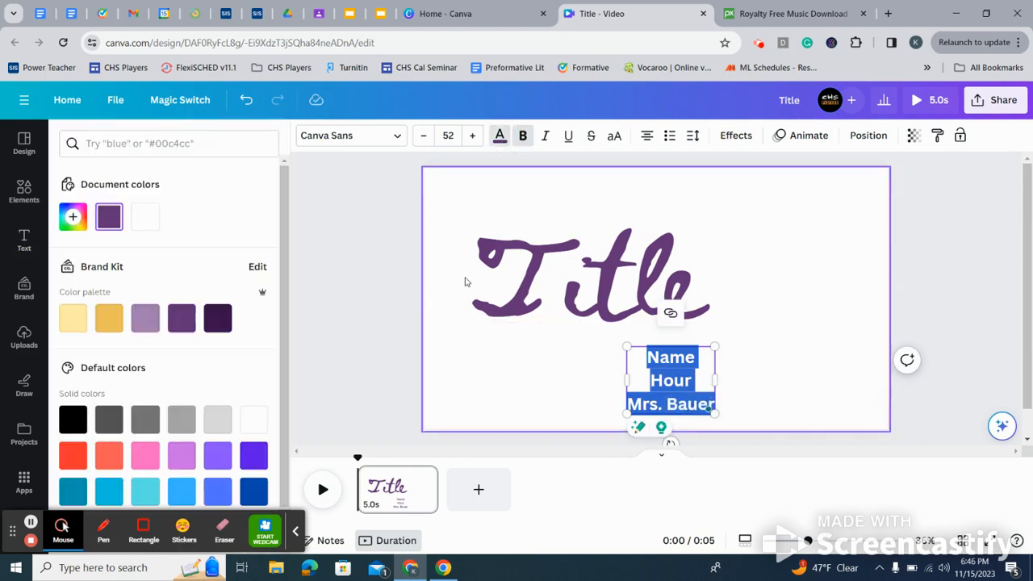
click(118, 320)
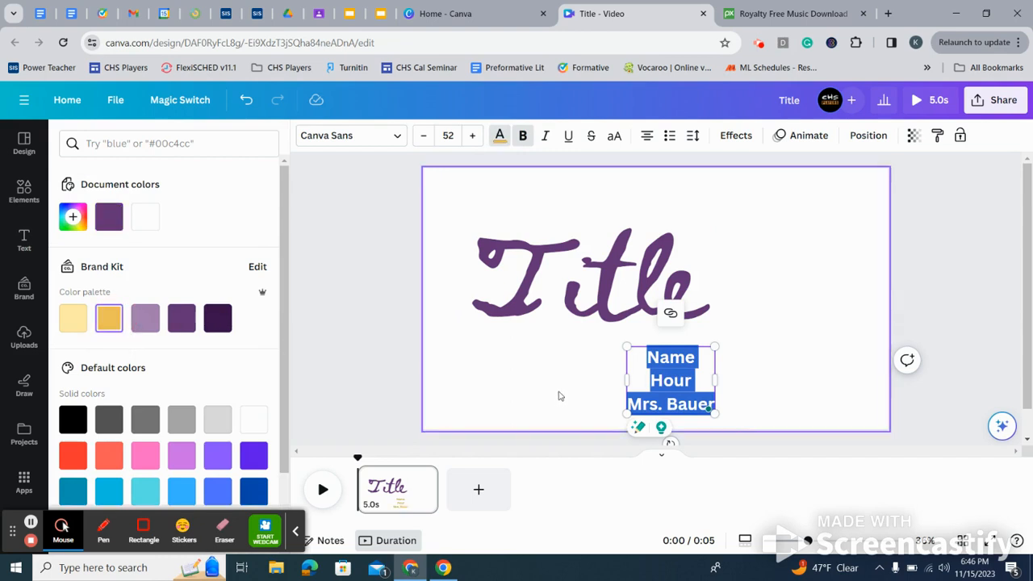
click(517, 392)
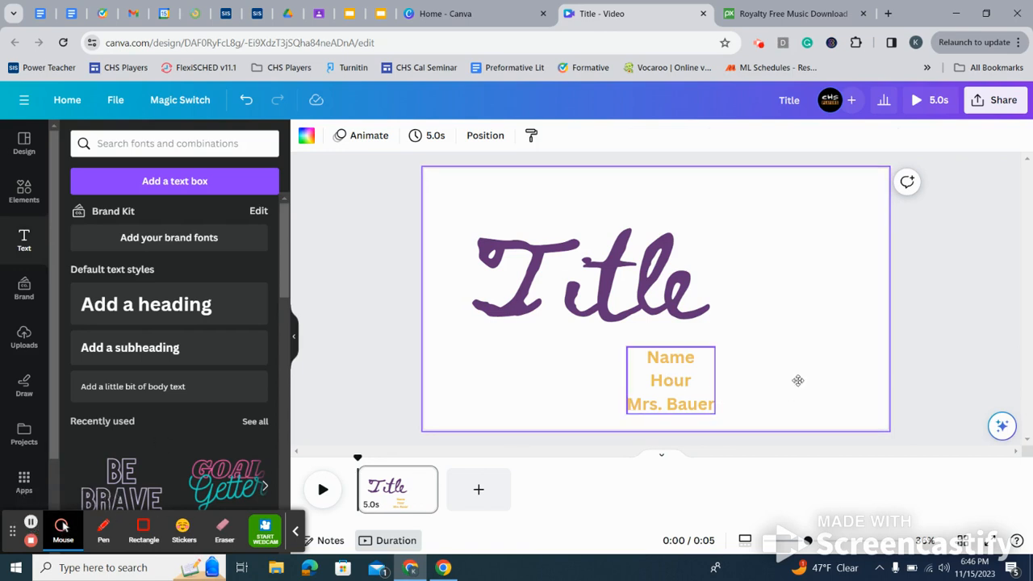
drag(797, 380, 813, 362)
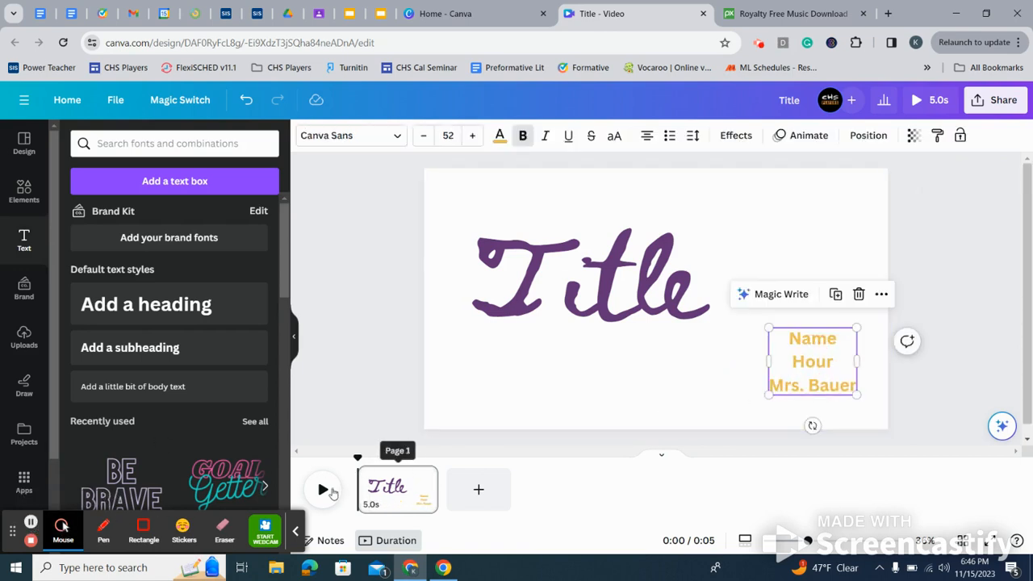
Preview the title page, shorten its duration to 3.0 seconds and add a blank page after it
click(326, 490)
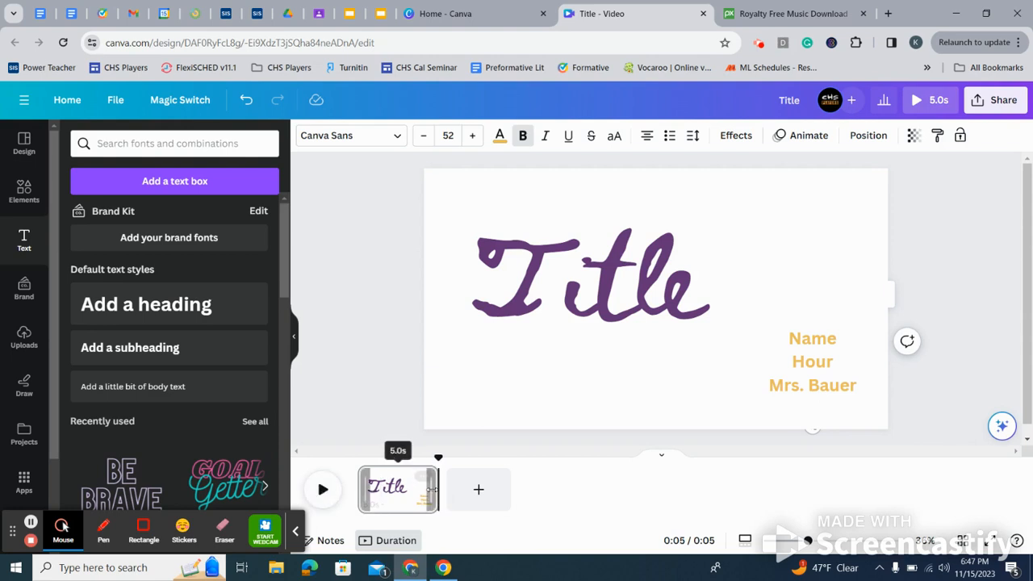
drag(434, 490, 403, 490)
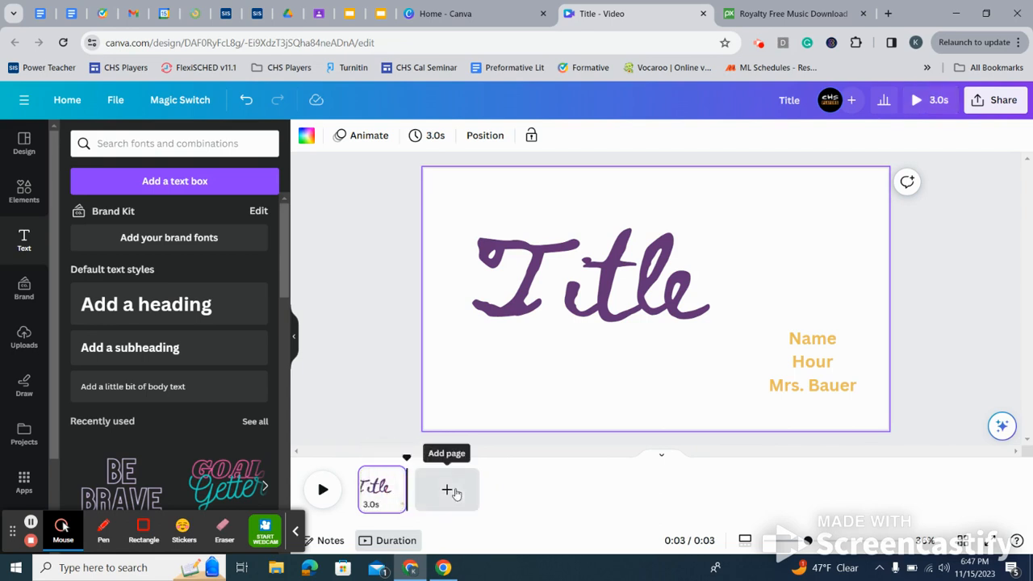
click(452, 490)
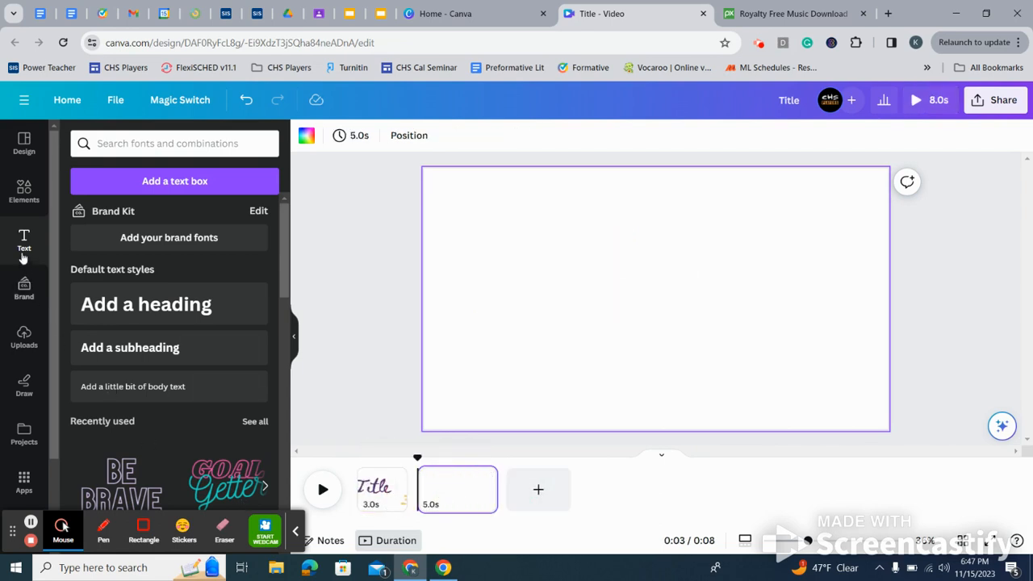
Place the flower vase graphic on the second page, enlarge it and position it in the page's lower-left area
click(25, 200)
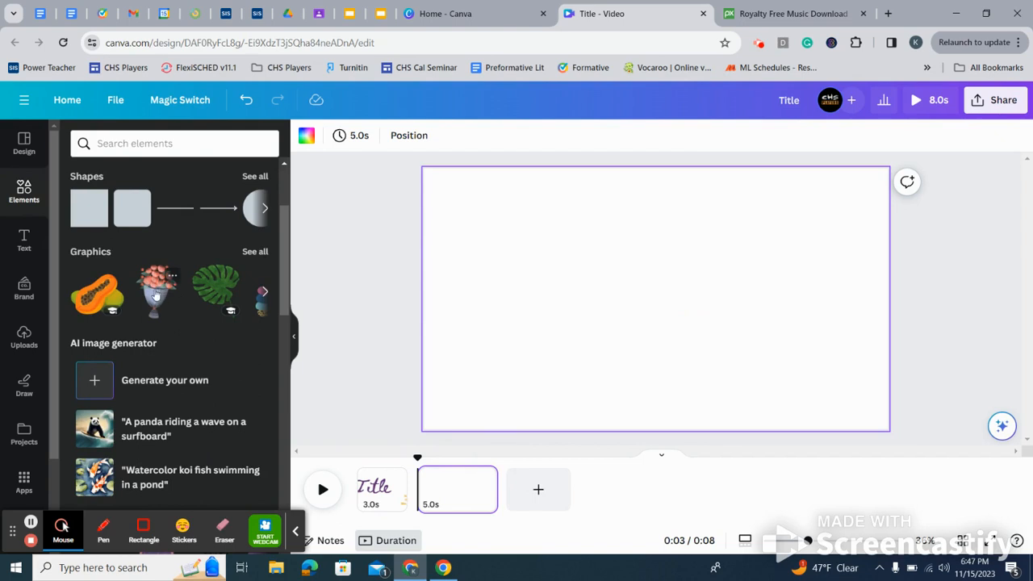
drag(160, 302, 603, 358)
drag(563, 220, 434, 228)
drag(587, 258, 519, 340)
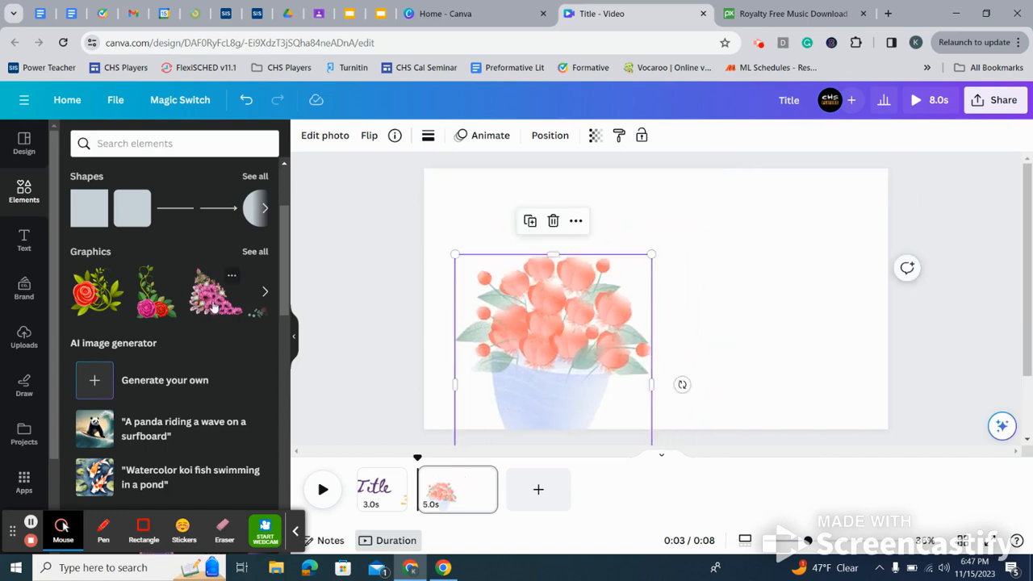
Place the pink daisy bouquet graphic on the second page, positioned in the page's lower-right corner beside the flower vase
drag(218, 294, 709, 254)
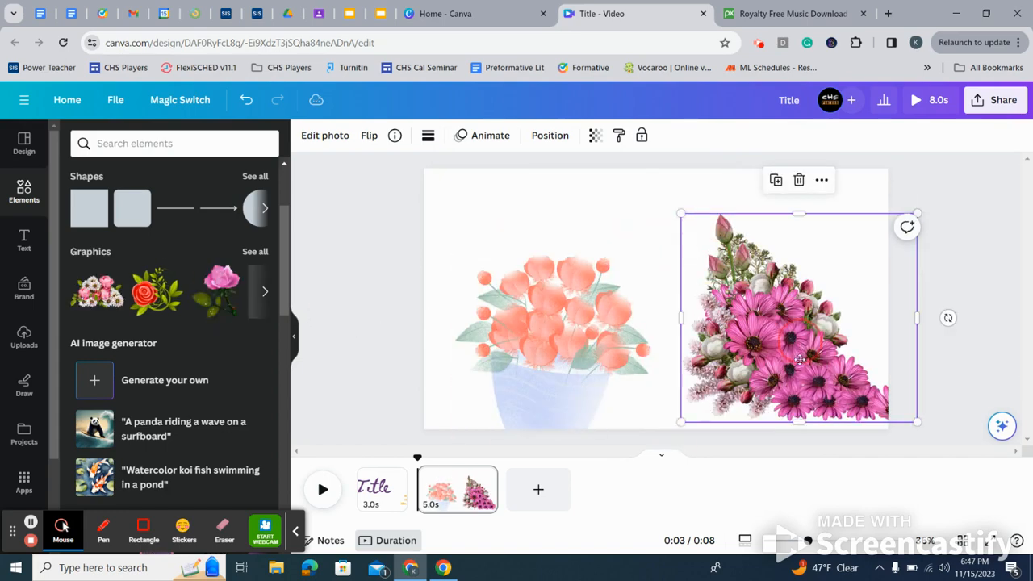
drag(781, 345, 784, 368)
click(393, 261)
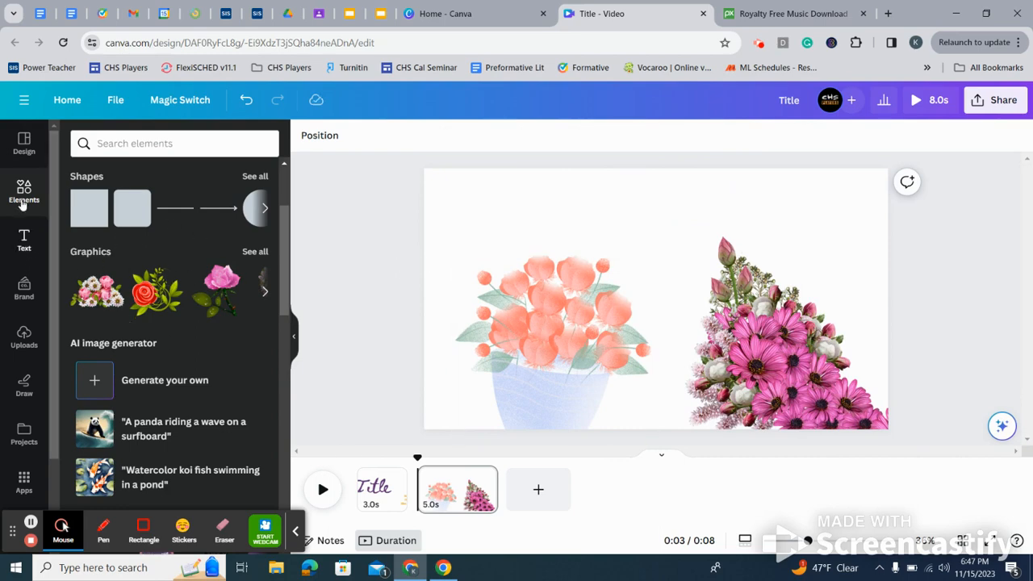
Search the elements library for "flower" and browse the graphics, photos and videos results
scroll(137, 209, up, 3)
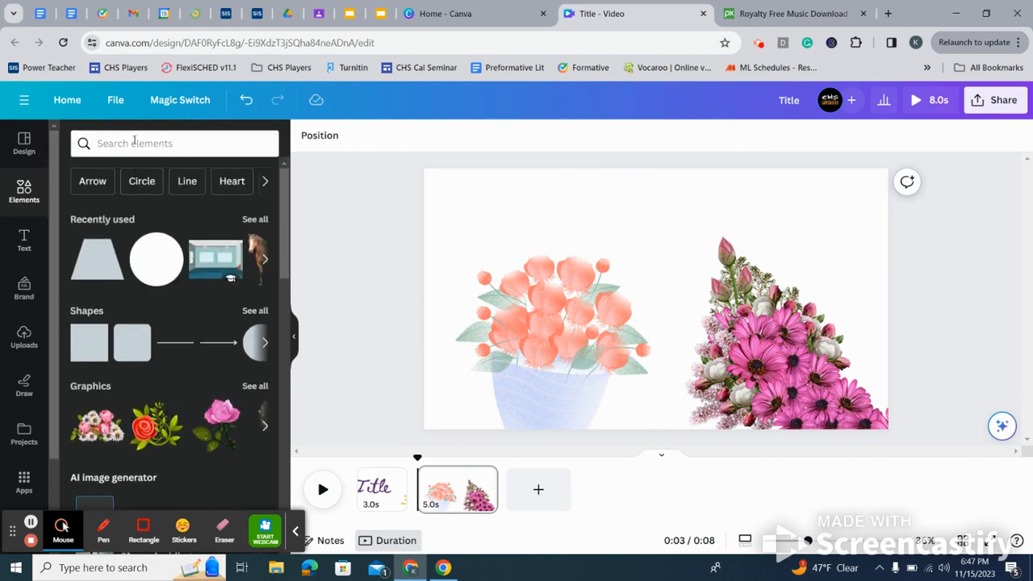
click(134, 143)
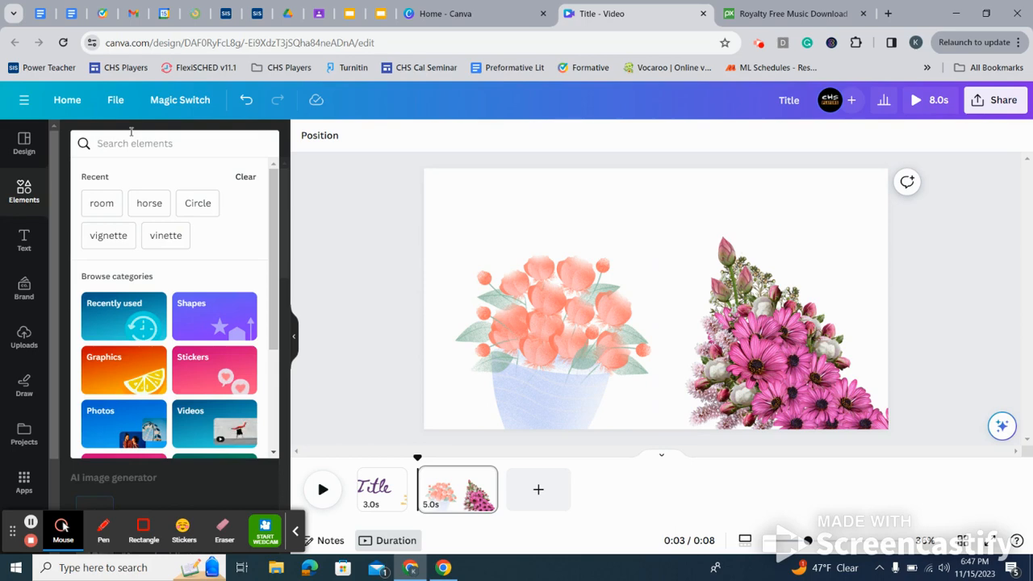
text(flower)
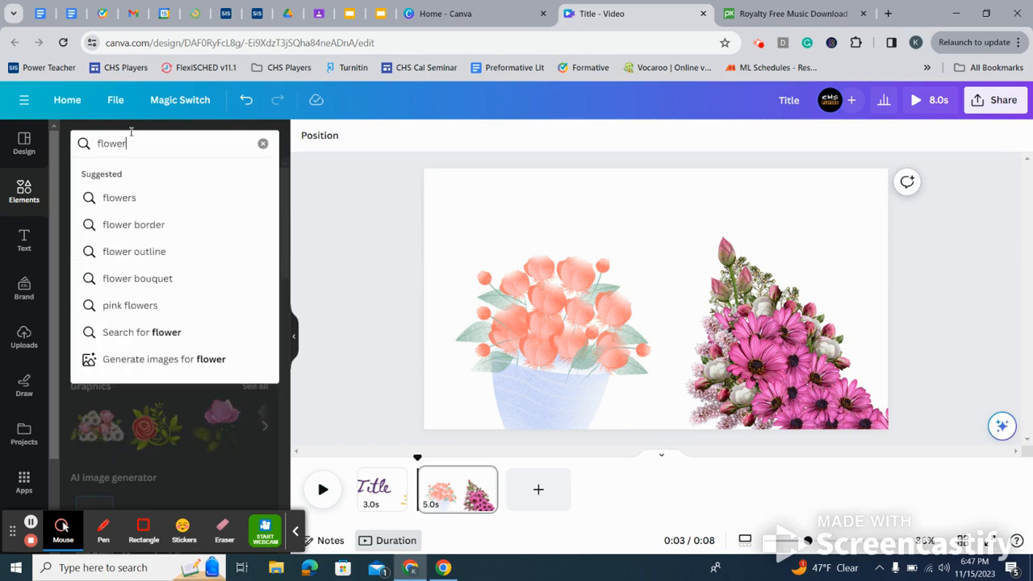
key(Return)
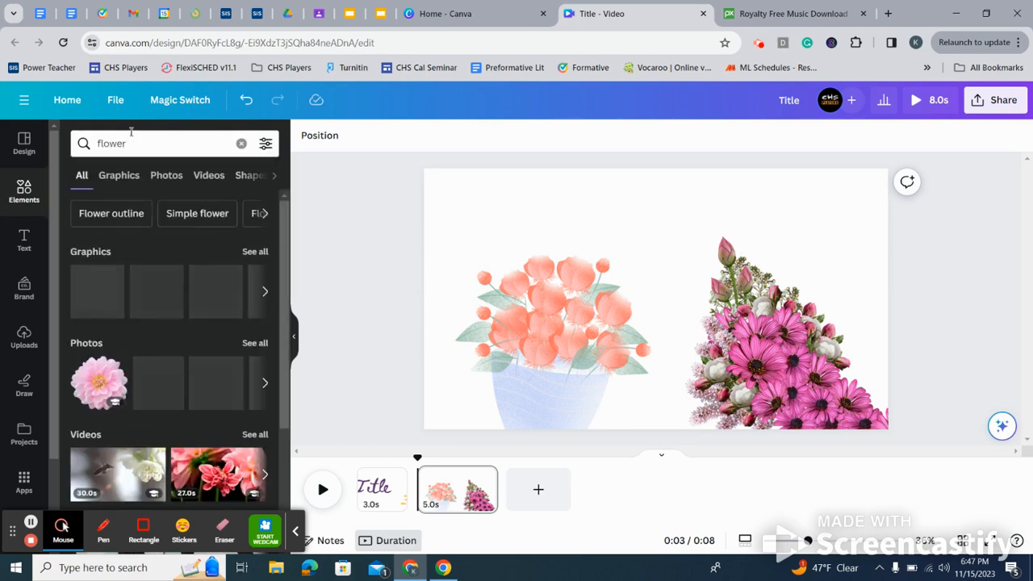
click(117, 178)
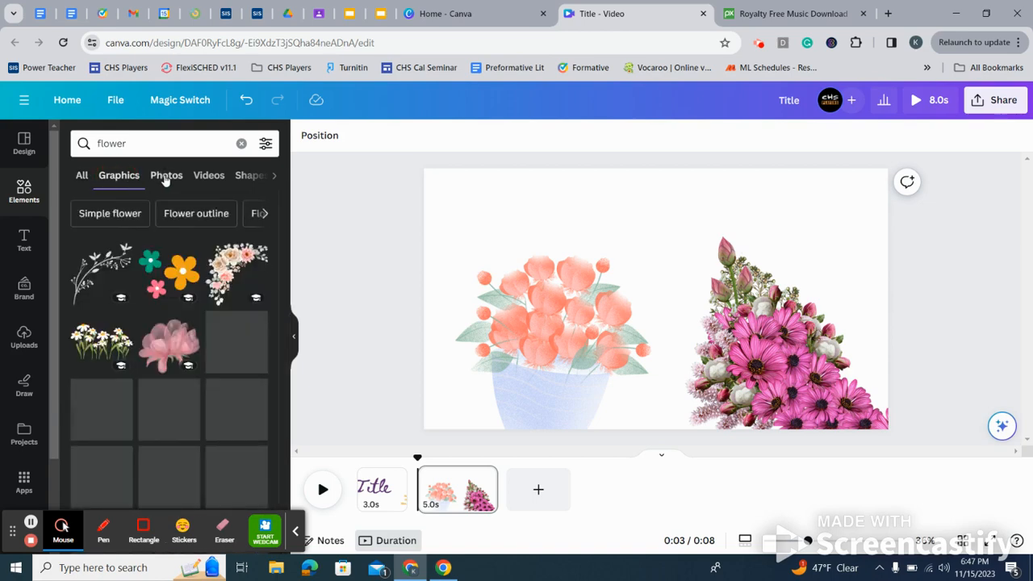
click(166, 176)
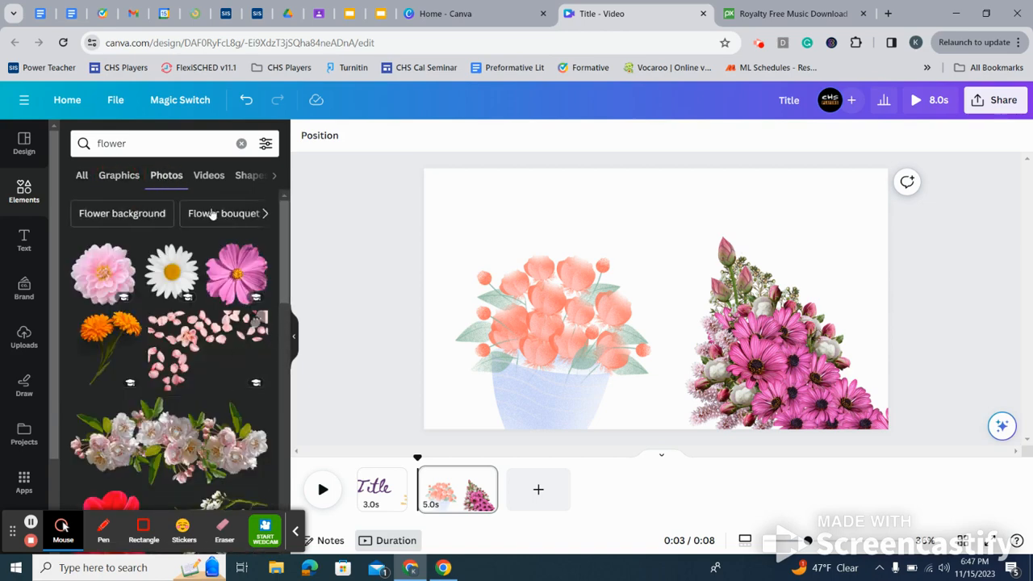
click(207, 184)
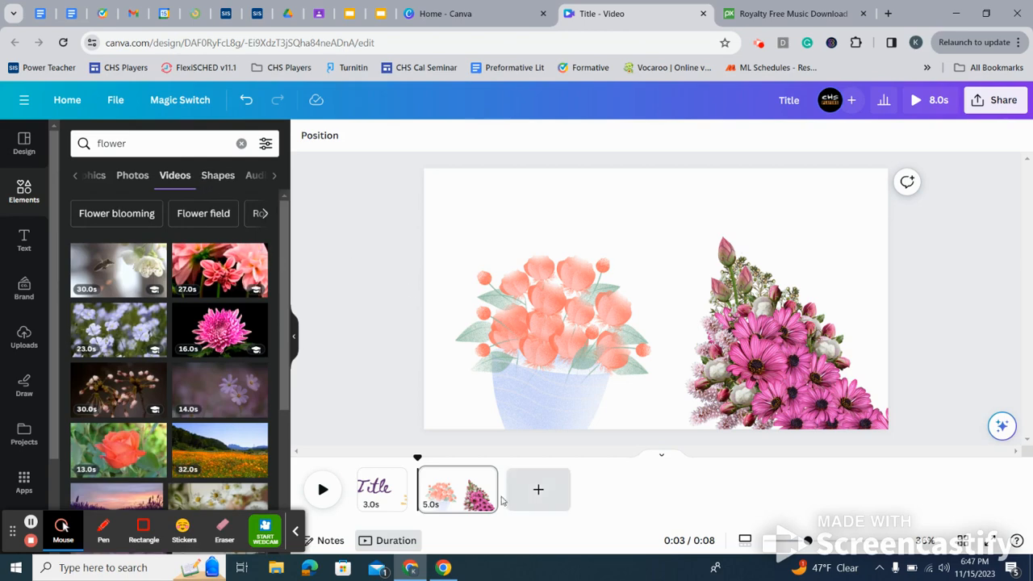
Shorten the second page to 1.3 seconds and add the 14.0-second purple flower video as a new page after it
click(442, 495)
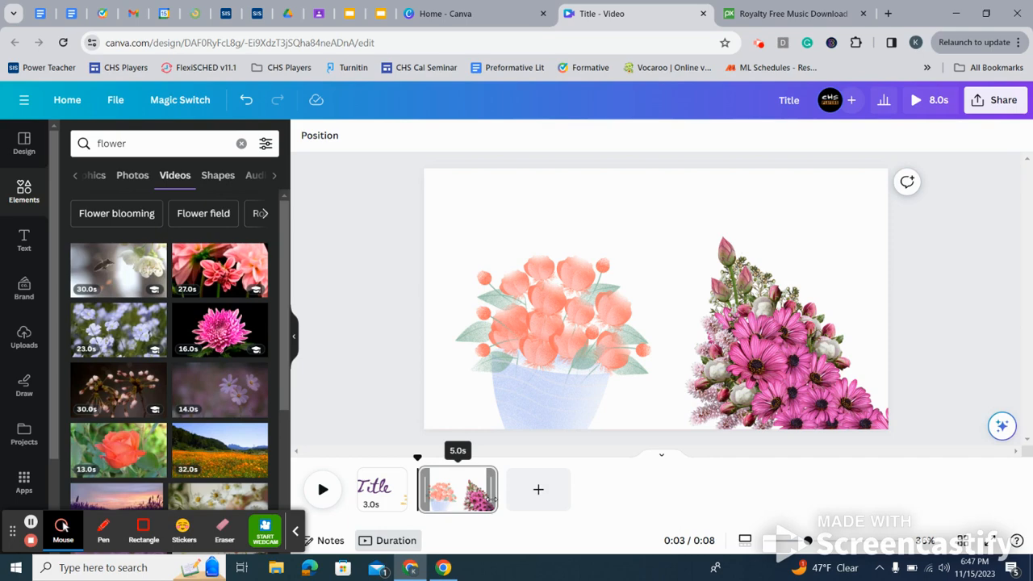
drag(491, 499, 427, 490)
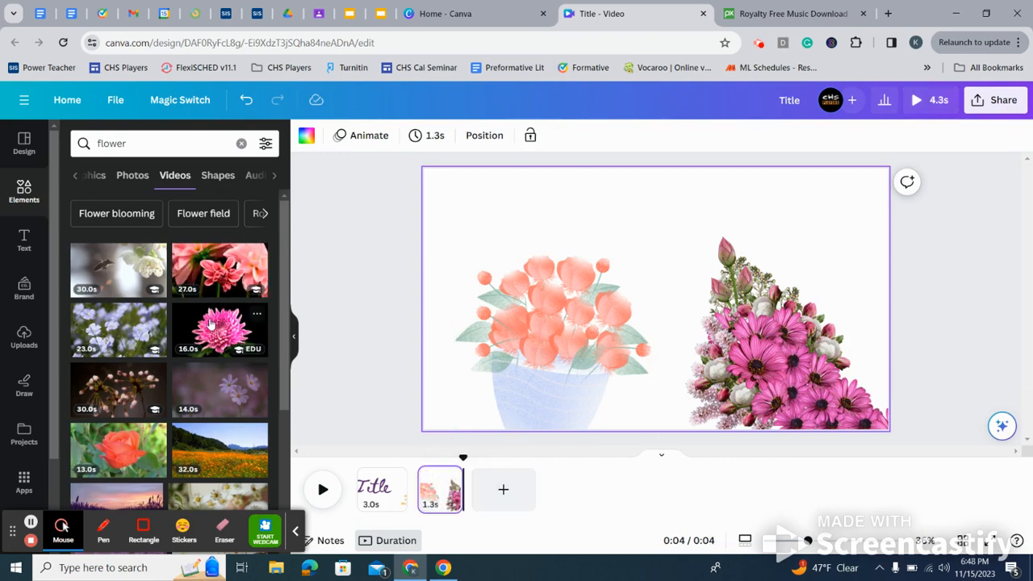
drag(194, 390, 517, 494)
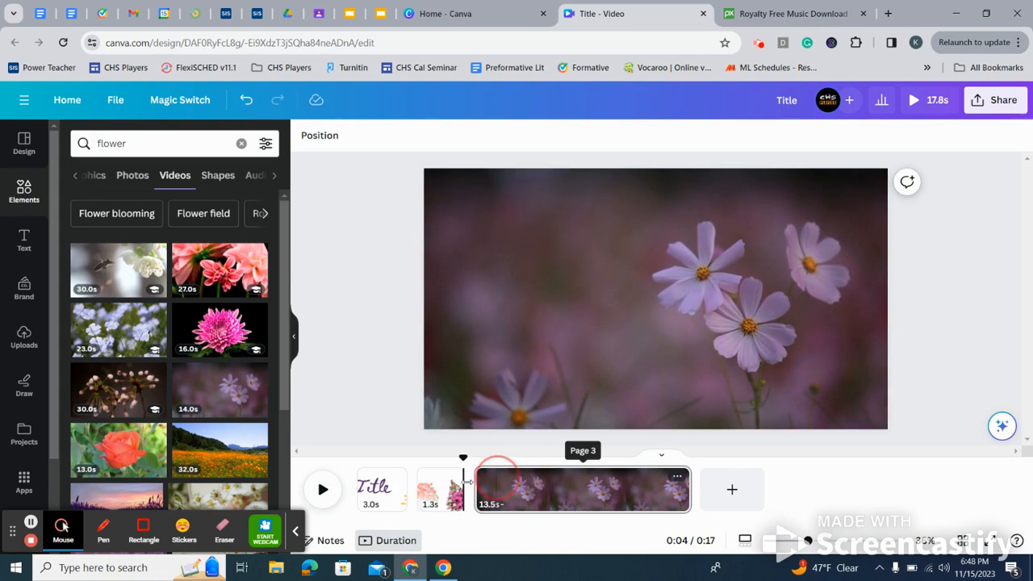
click(685, 332)
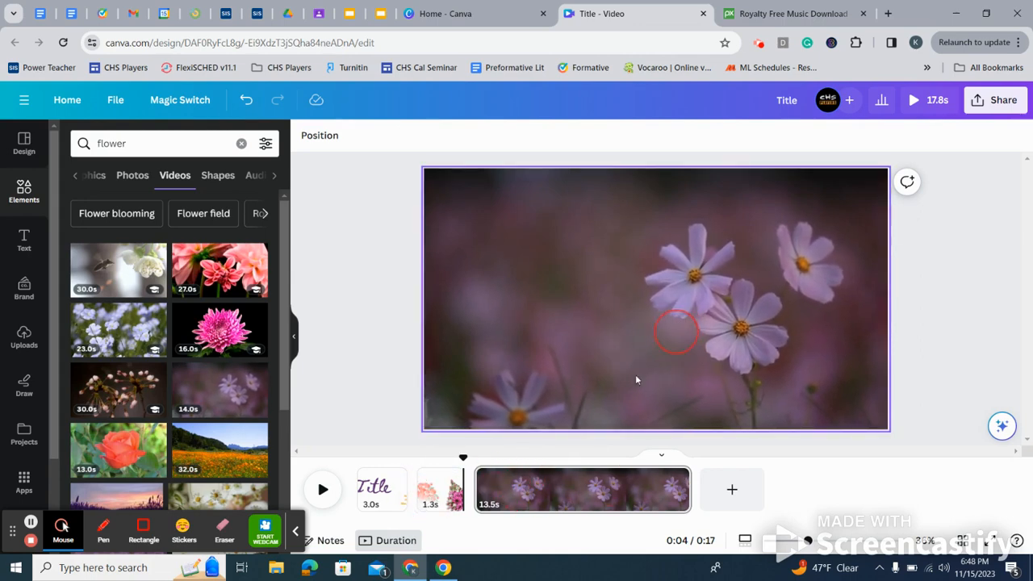
drag(461, 459, 1015, 513)
click(359, 480)
click(143, 529)
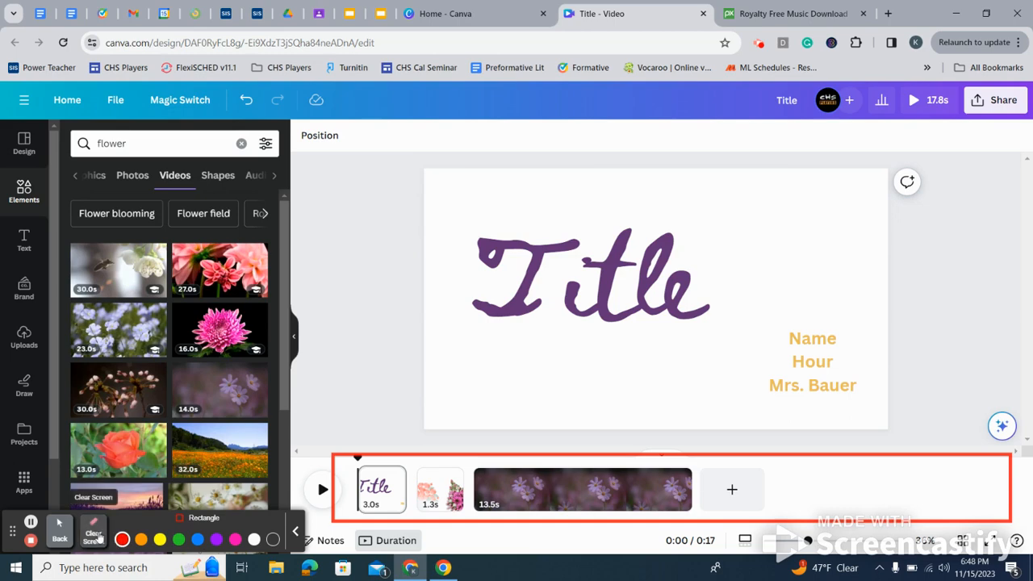
click(59, 529)
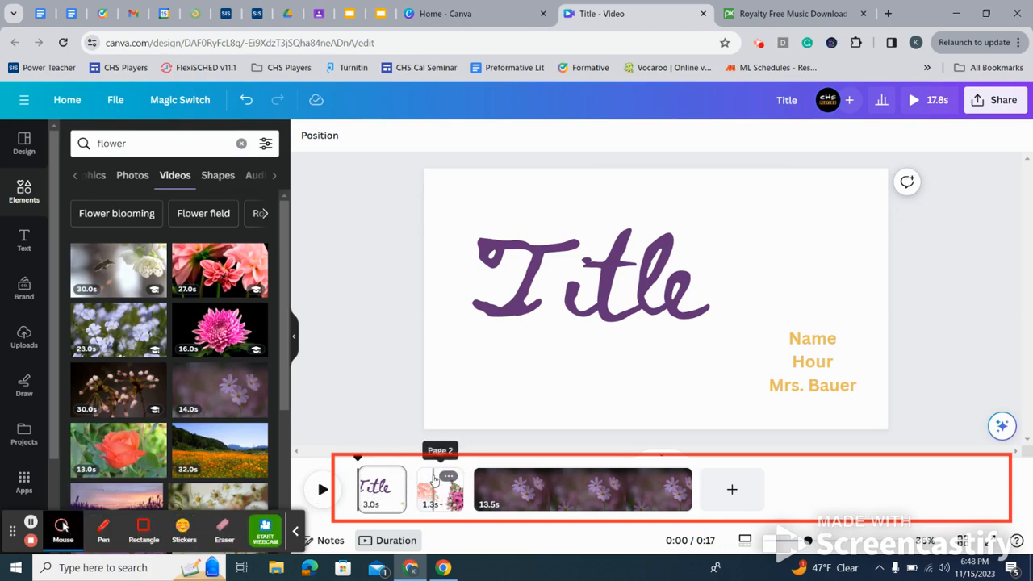
Move the flower graphics page after the purple flower video page and trim the video page to 3.4 seconds
drag(434, 480, 553, 484)
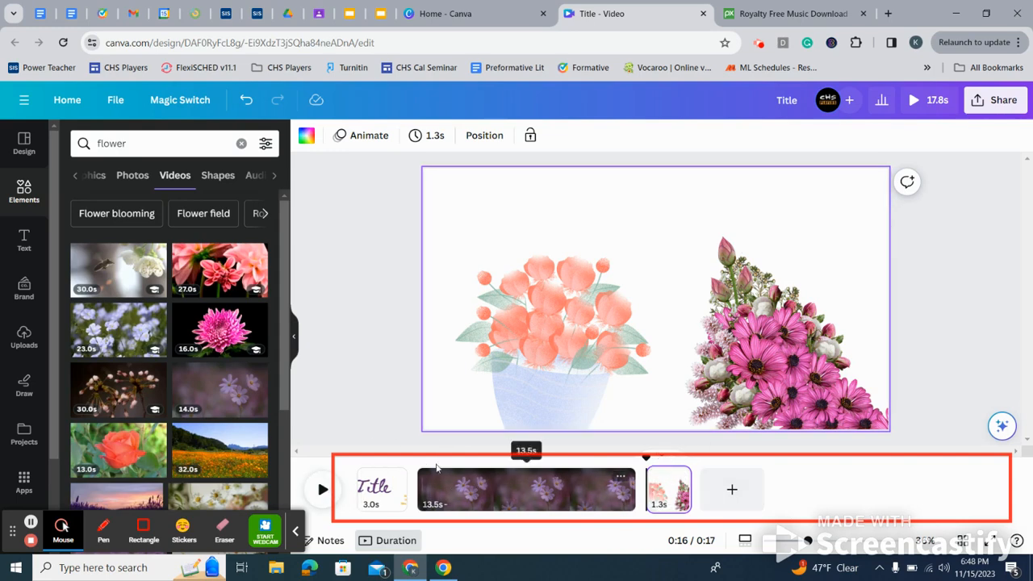
click(606, 494)
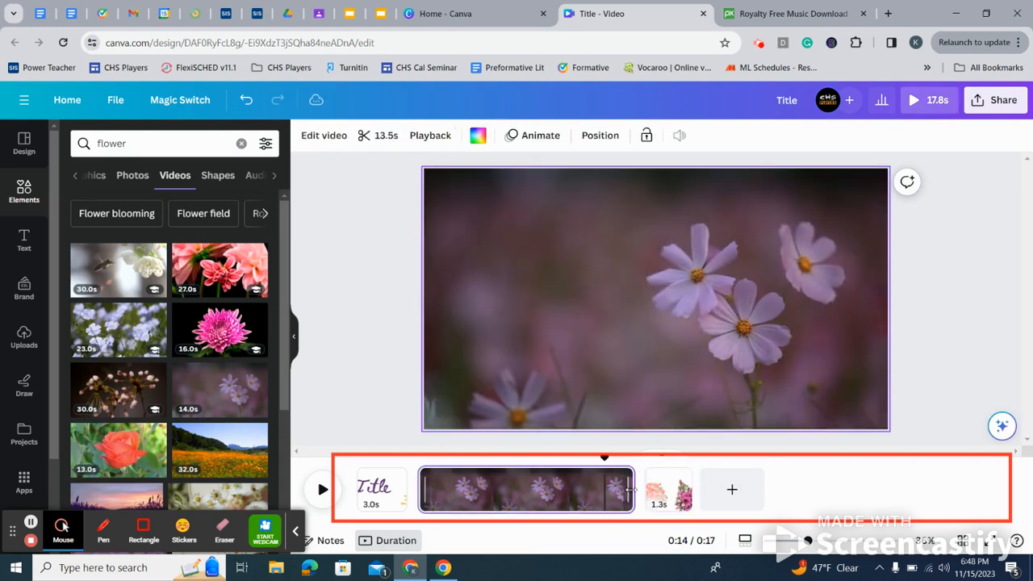
drag(632, 490, 472, 488)
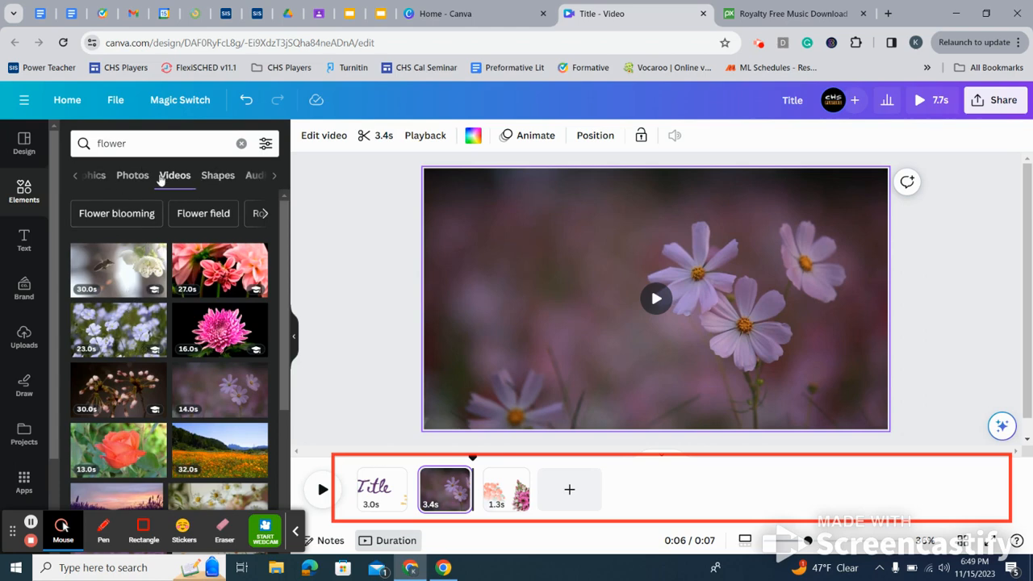
Browse the photo and graphic results for "flower" and open the uploads library
click(130, 178)
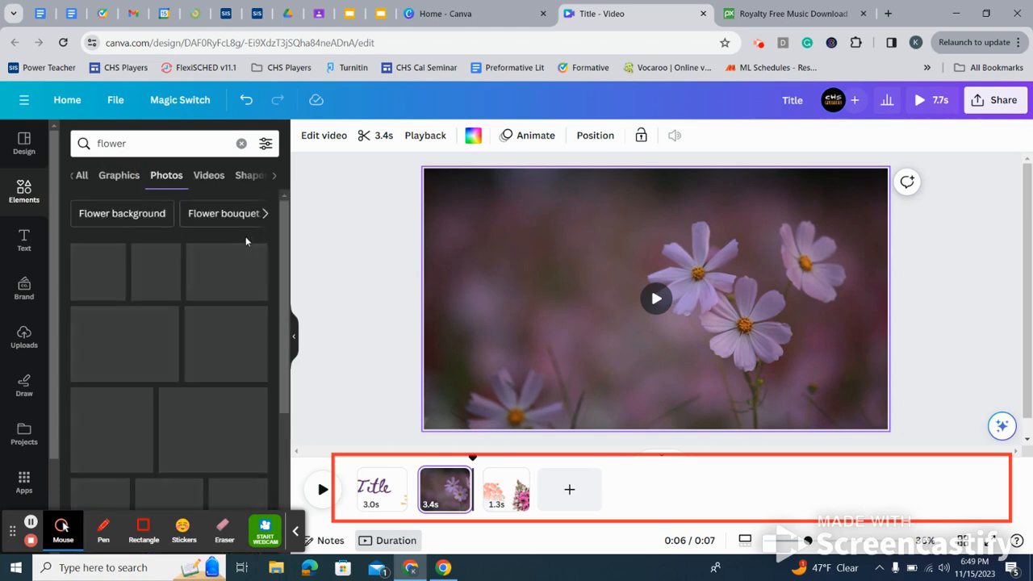
click(121, 177)
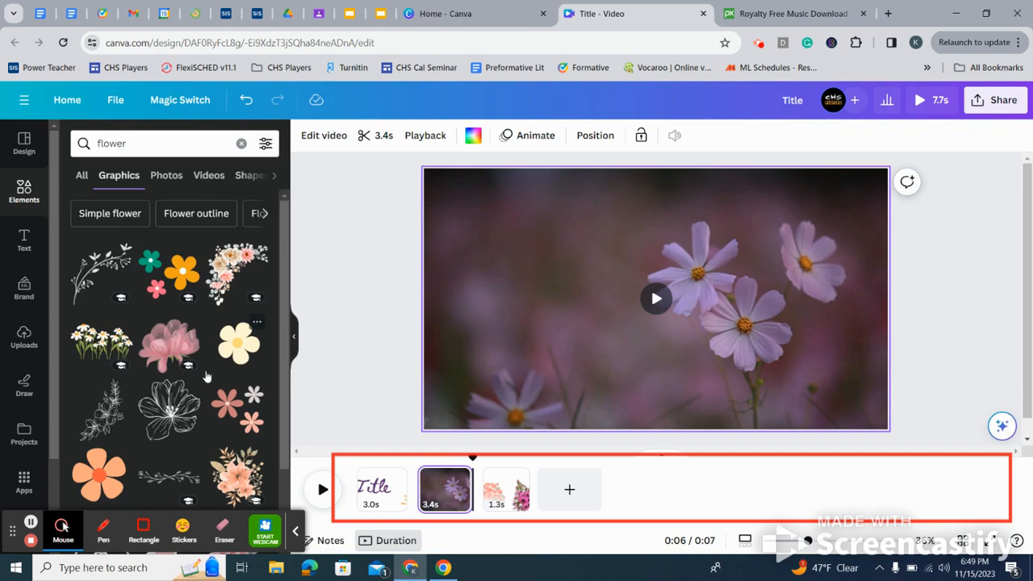
click(24, 336)
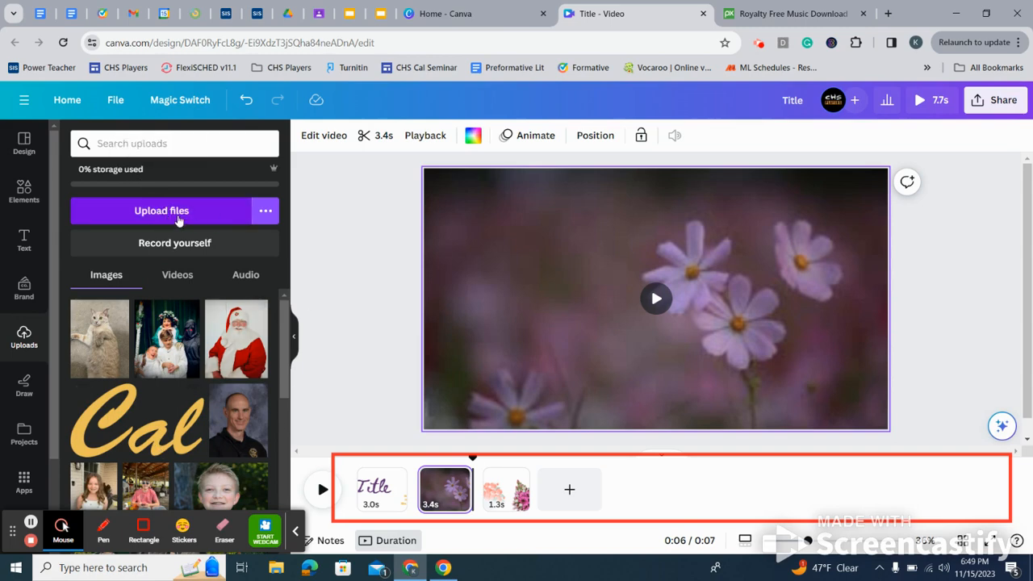
Switch to Google Drive and find the "Example video" folder under Performative Literature Class Materials, Unit 4: Digital Composition
click(288, 14)
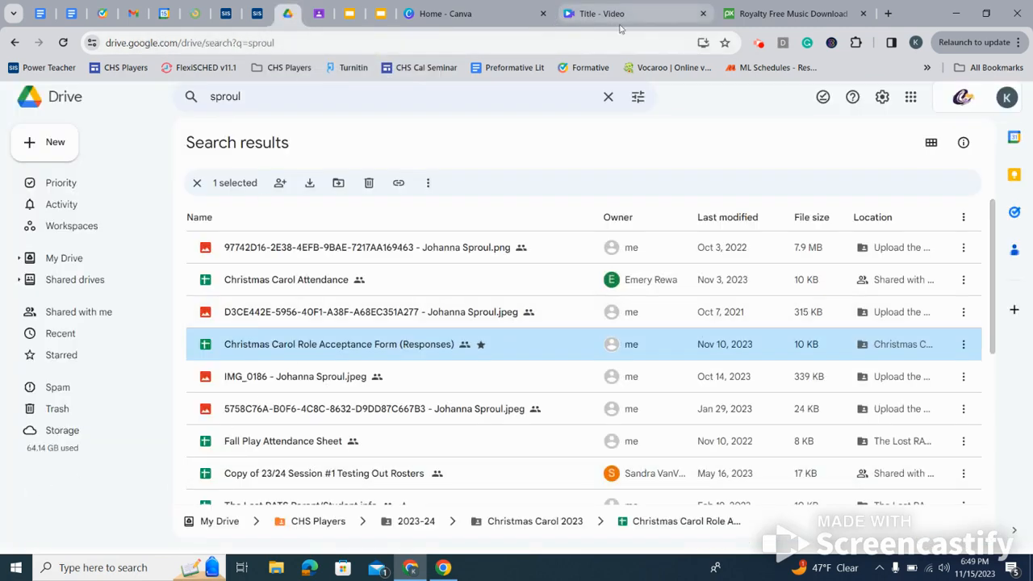
click(84, 266)
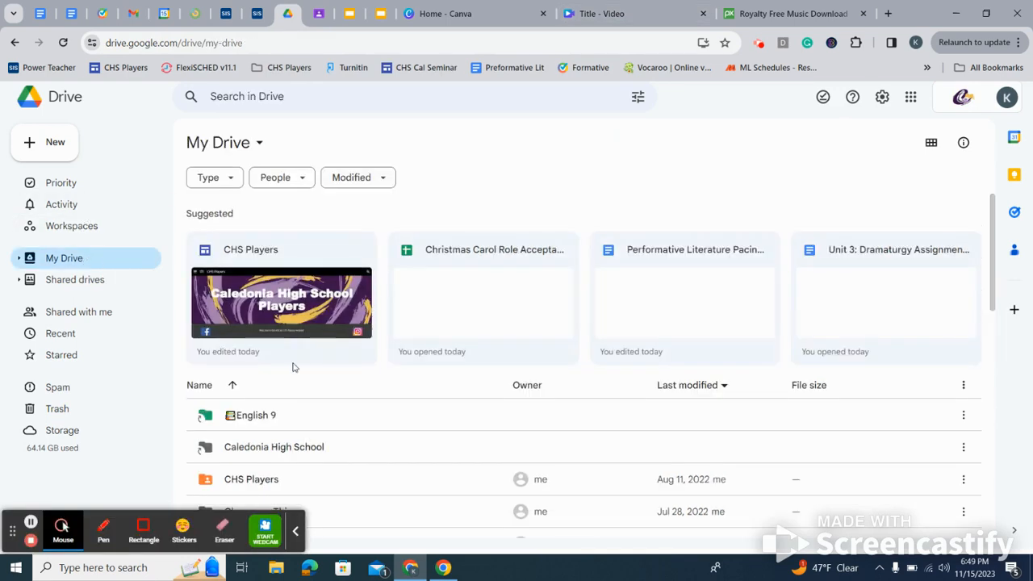
scroll(331, 403, down, 3)
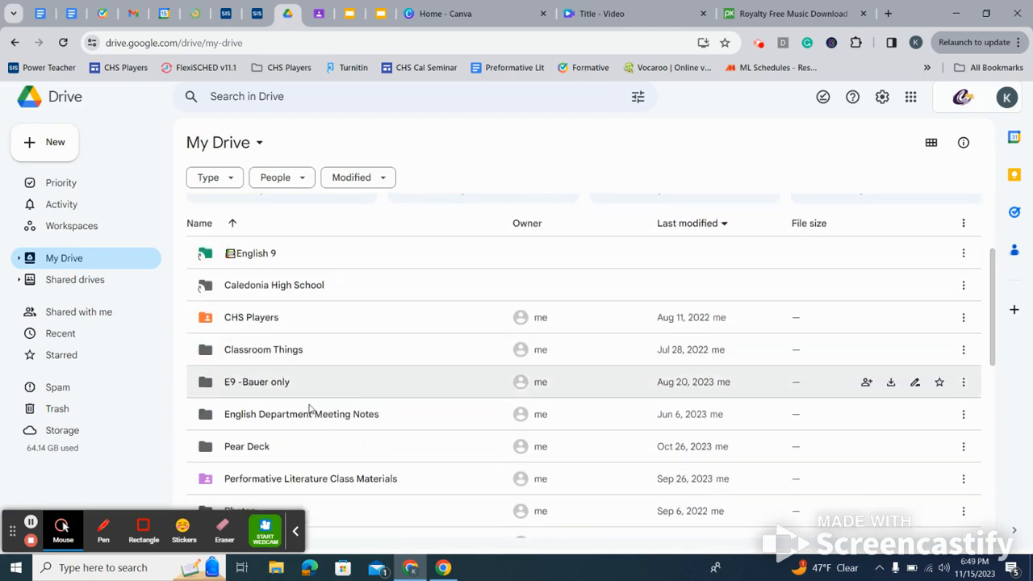
double_click(321, 440)
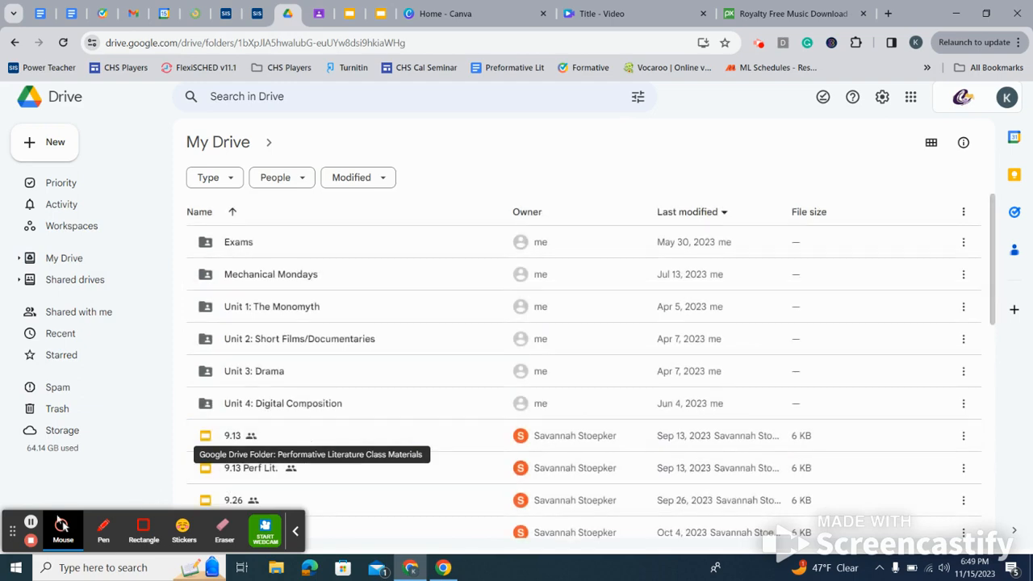
click(31, 522)
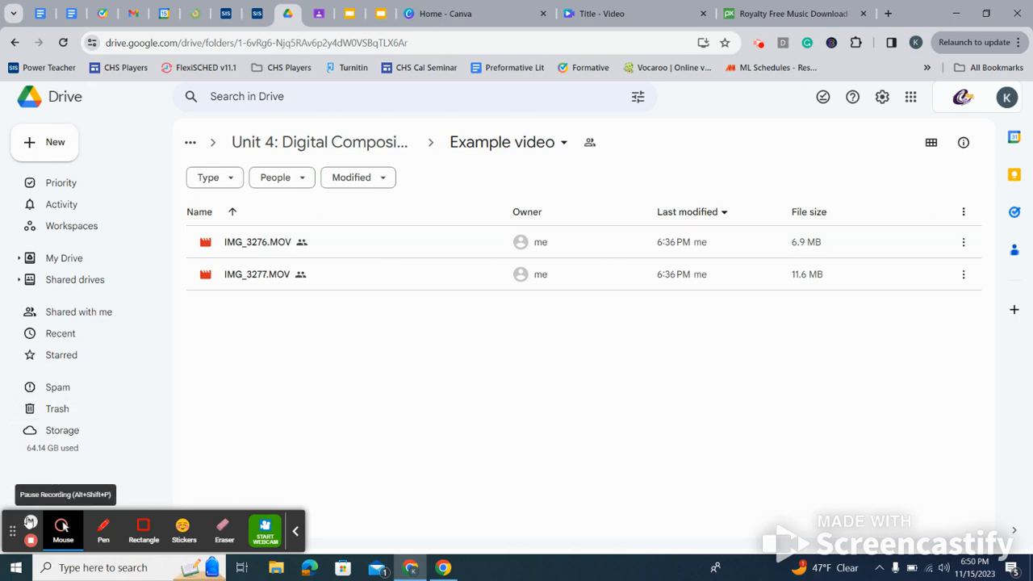
click(31, 521)
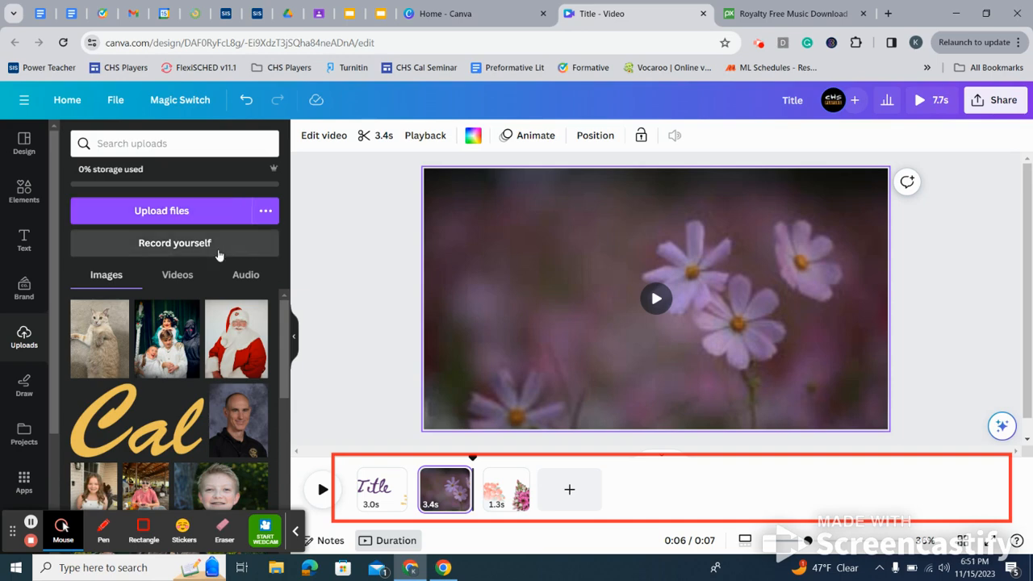
Connect Google Drive to Canva as an upload source with the school account, allow access and look through the Drive folders
click(269, 213)
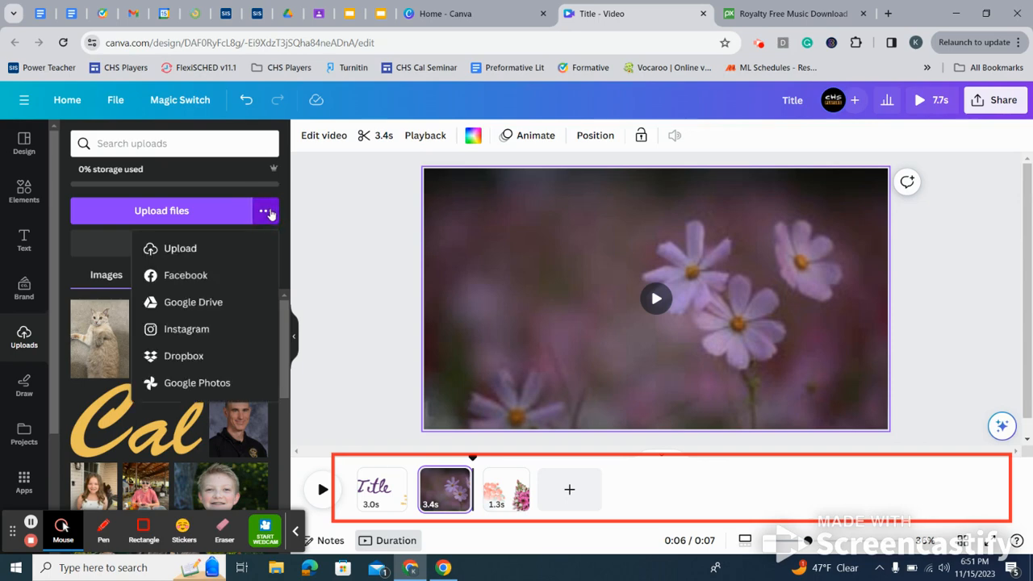
click(182, 314)
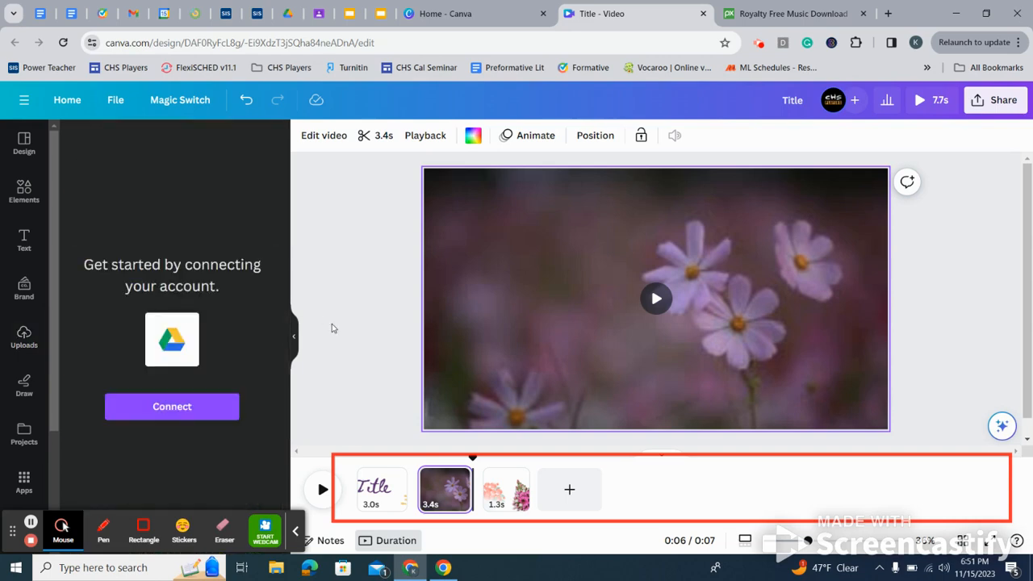
click(180, 409)
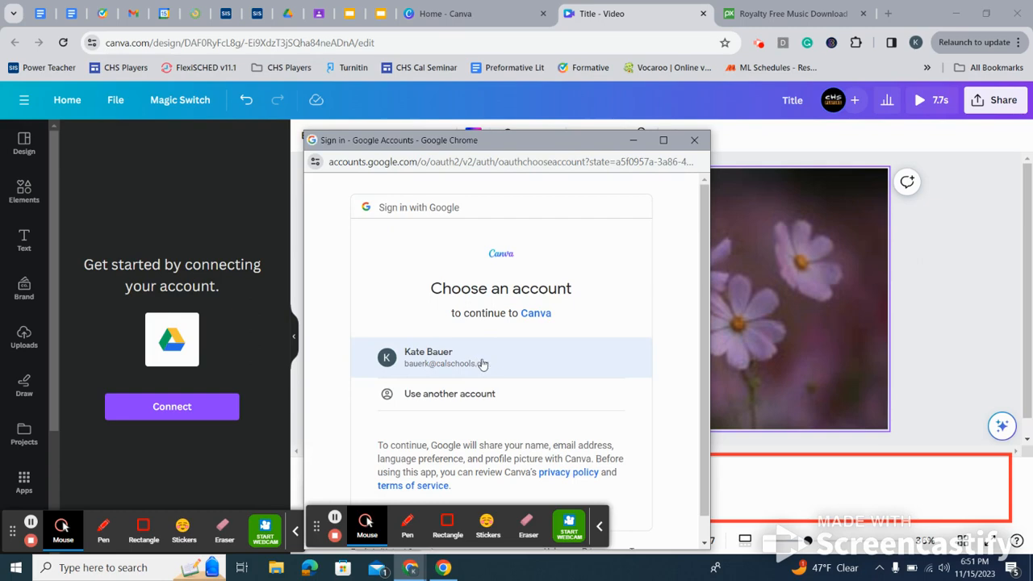
click(435, 367)
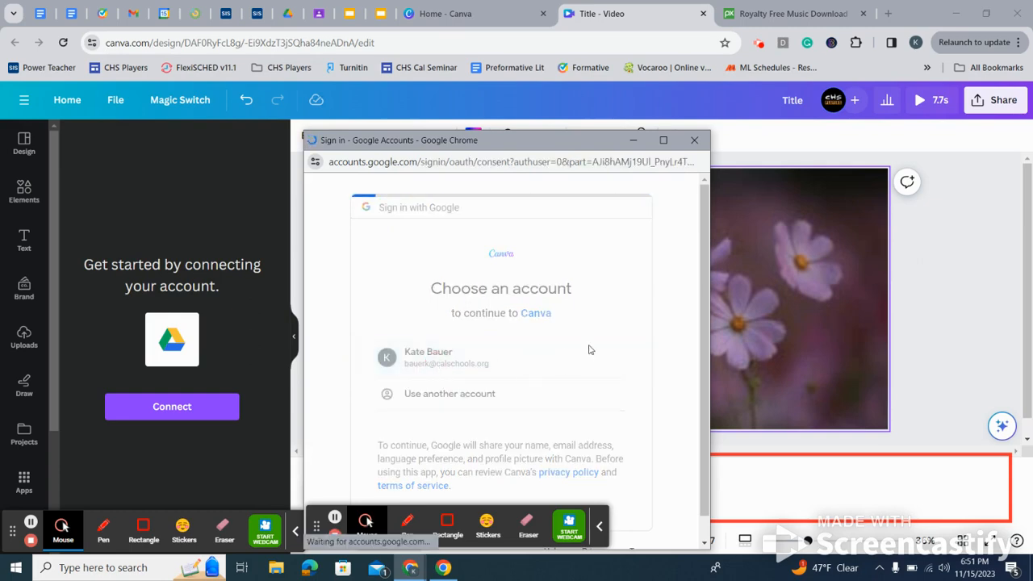
scroll(565, 379, down, 3)
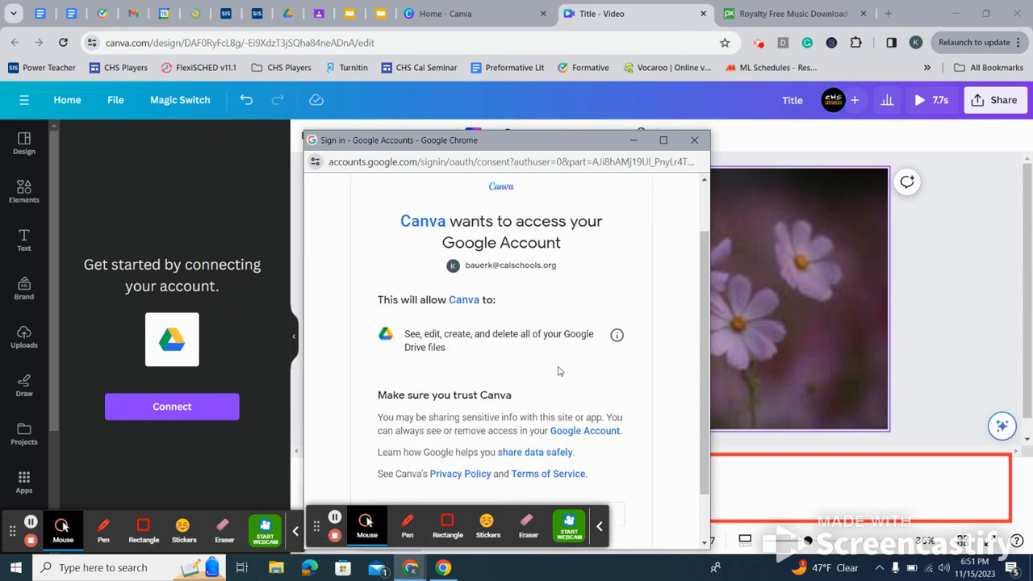
click(589, 451)
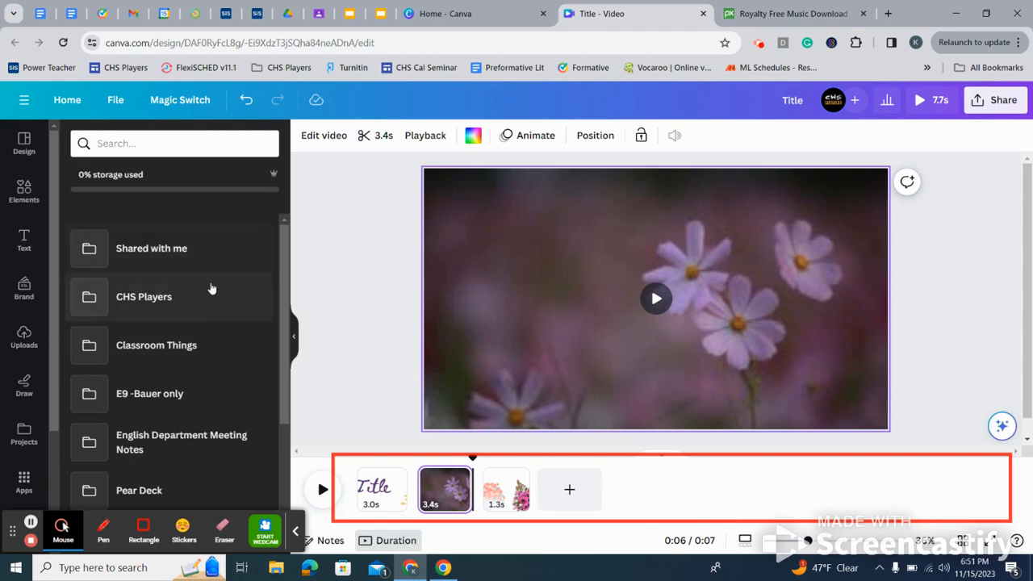
scroll(203, 356, down, 2)
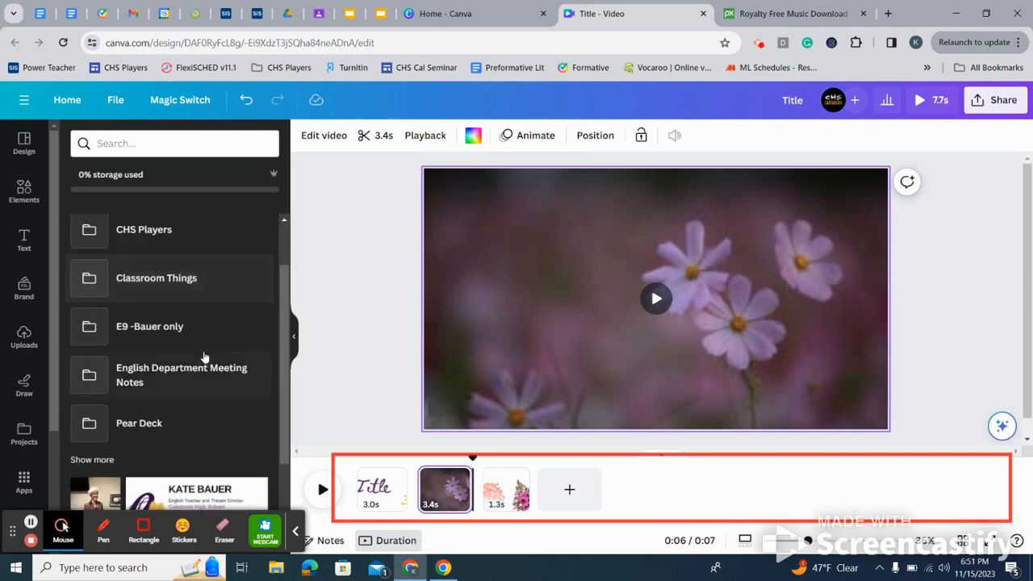
scroll(202, 355, up, 2)
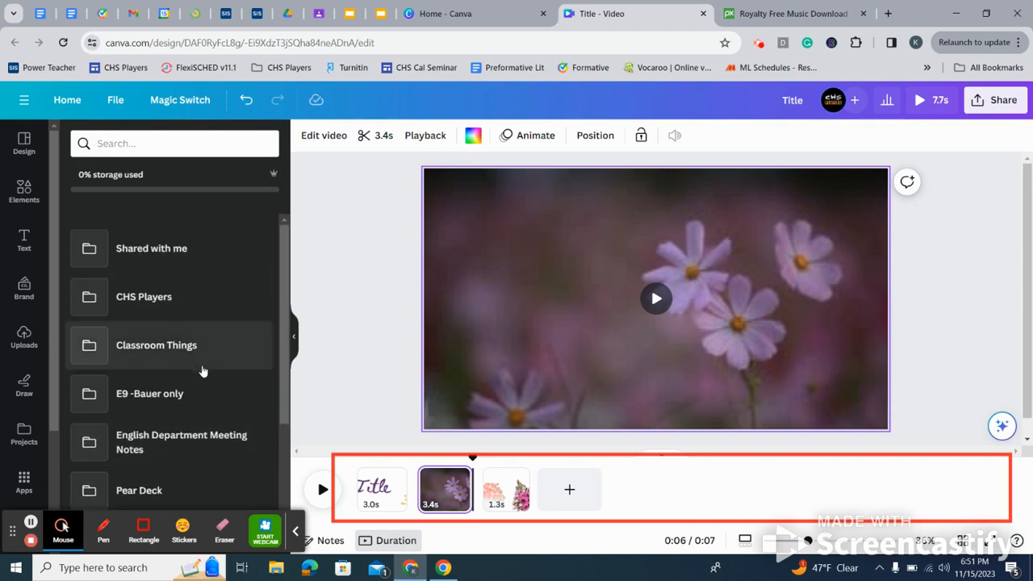
Open the Drive folder "Example video" inside Performative Literature Class Materials, Unit 4: Digital Composition, in the uploads library
scroll(194, 359, down, 2)
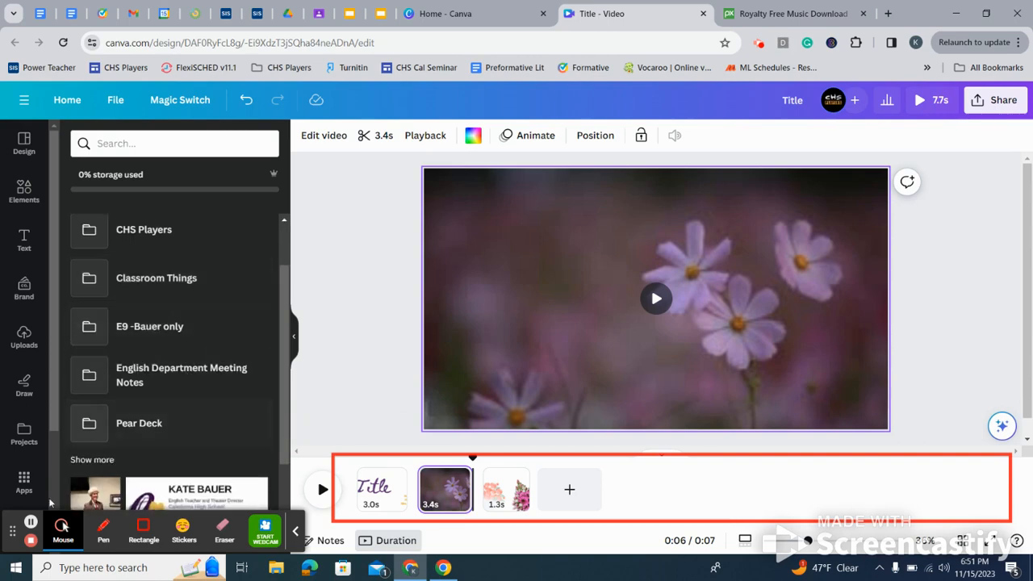
click(30, 522)
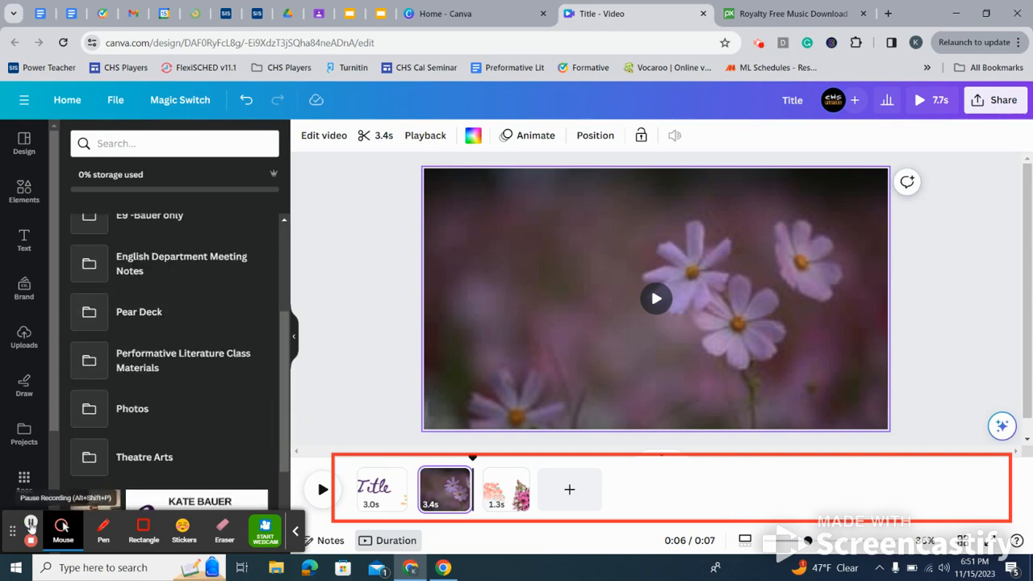
click(172, 369)
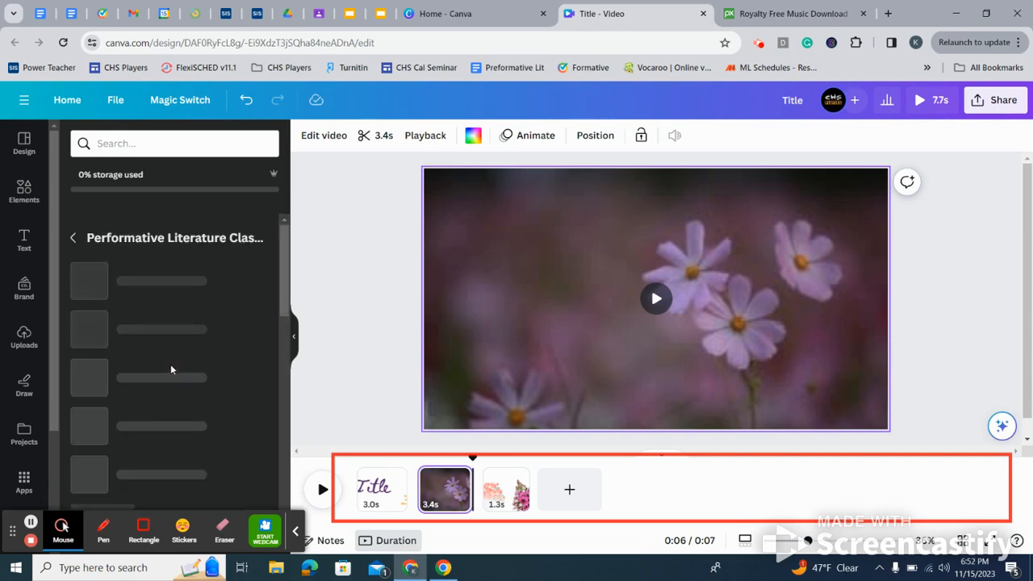
scroll(161, 448, down, 1)
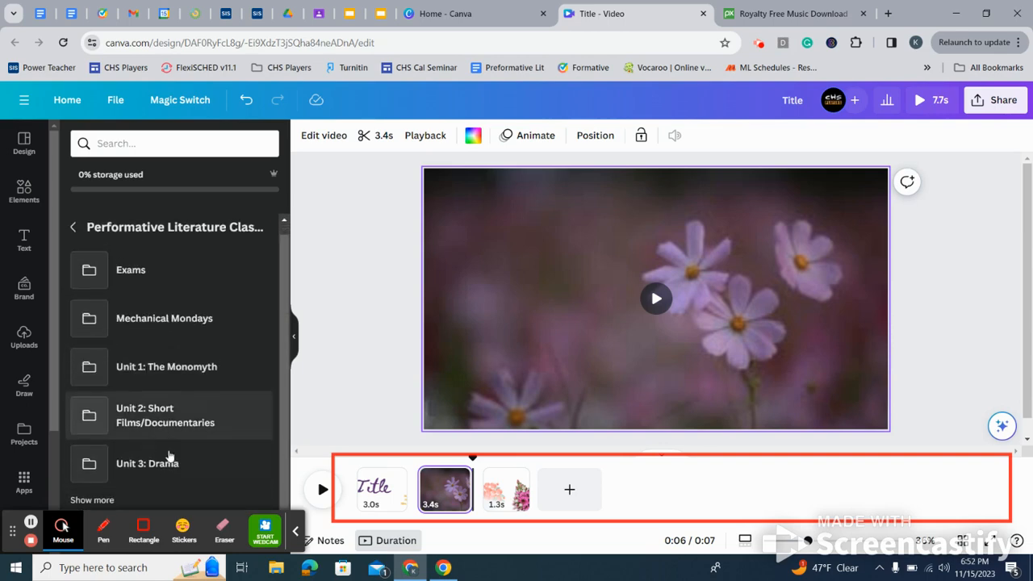
click(103, 500)
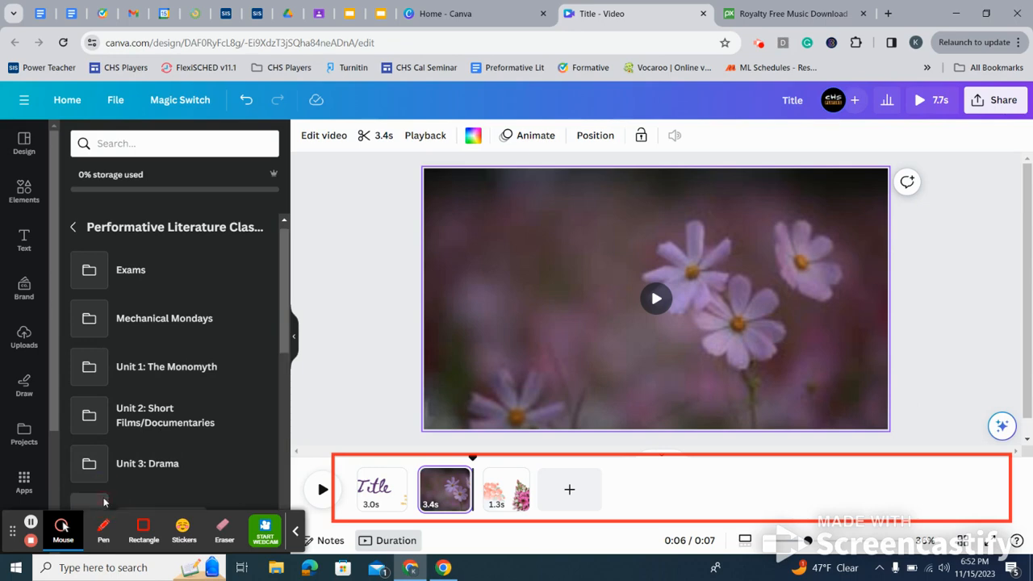
scroll(143, 368, down, 1)
click(165, 485)
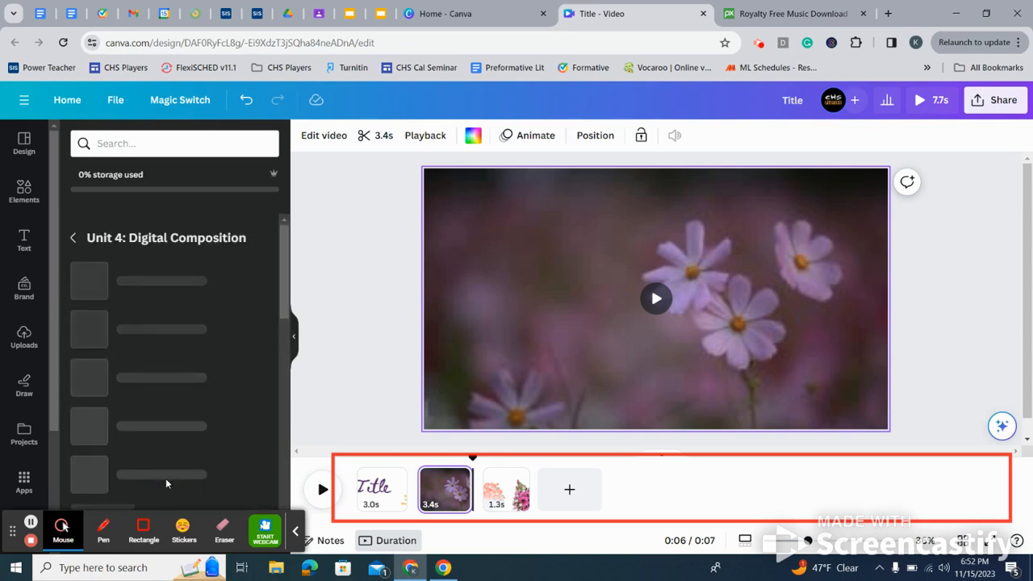
click(166, 283)
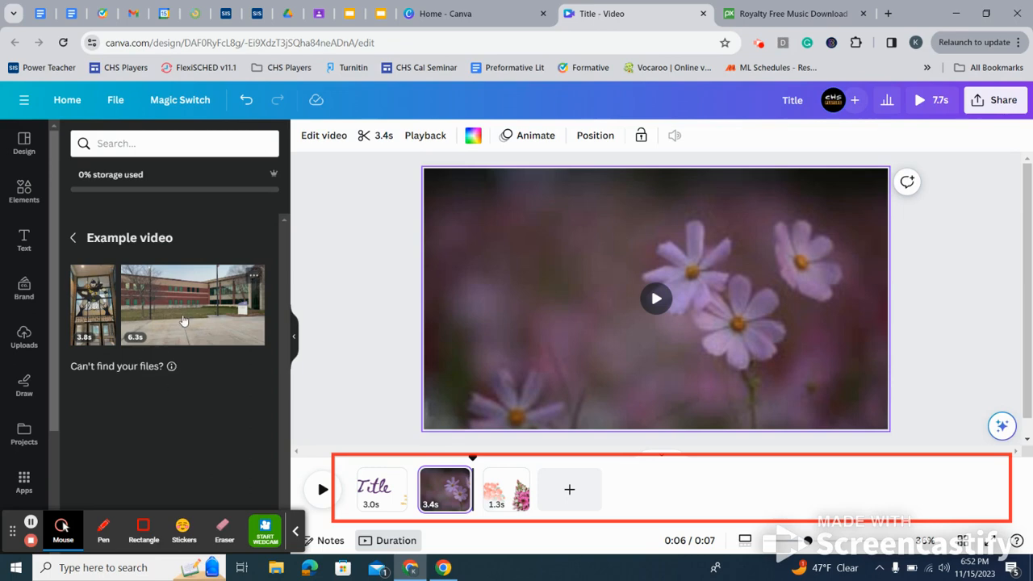
Add the 6.3-second school building clip and the 3.8-second mascot window clip as new pages at the end of the timeline
mouse_move(179, 313)
mouse_down()
mouse_move(254, 373)
mouse_move(410, 398)
mouse_move(542, 489)
mouse_up()
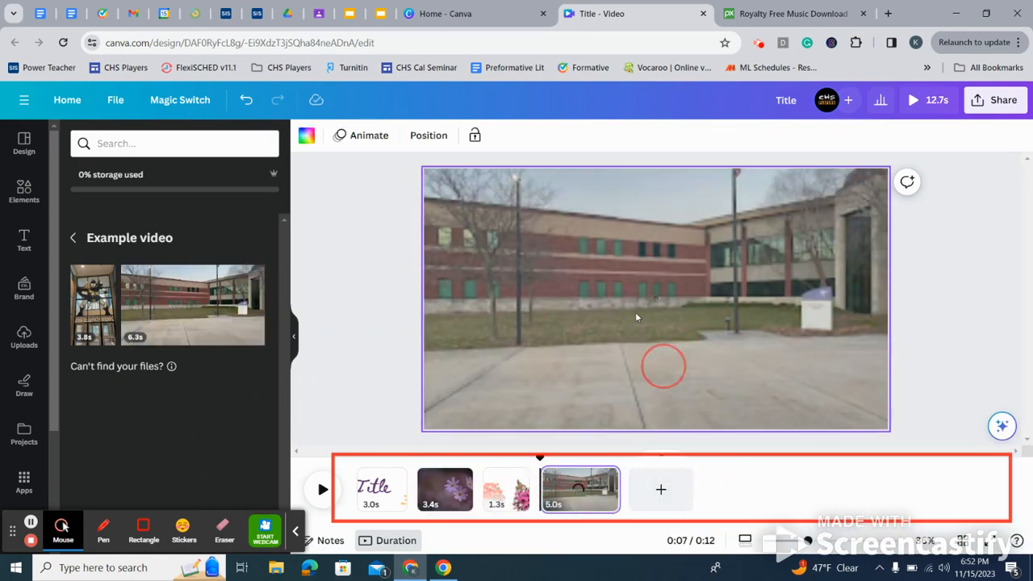
click(581, 496)
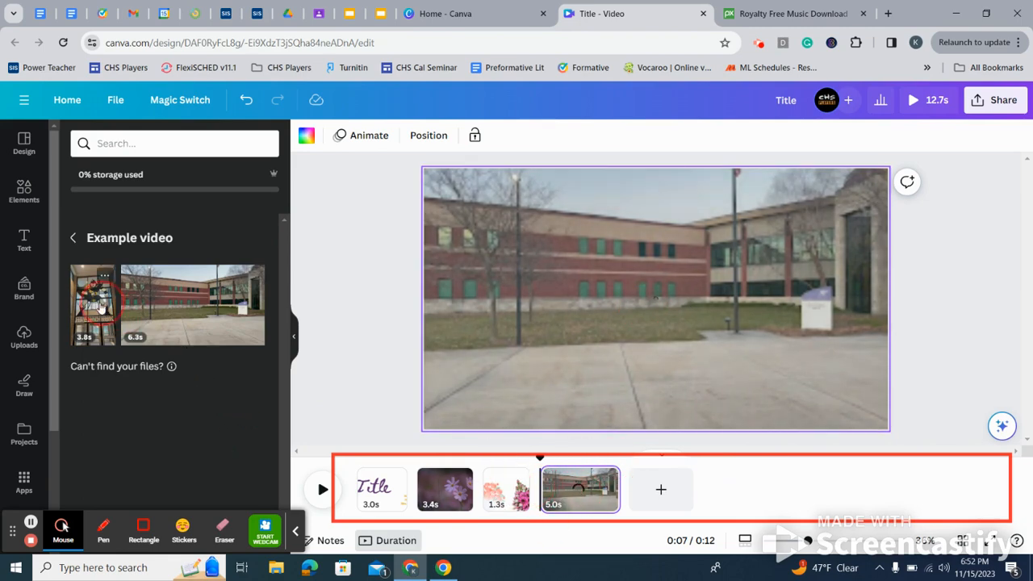
mouse_move(96, 306)
mouse_down()
mouse_move(129, 331)
mouse_move(460, 403)
mouse_move(625, 494)
mouse_up()
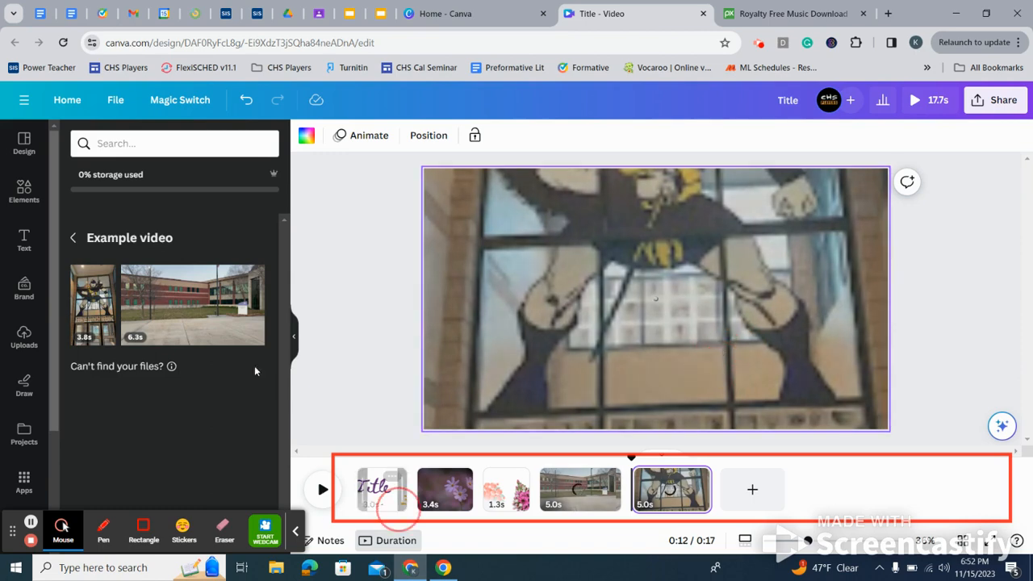
click(155, 529)
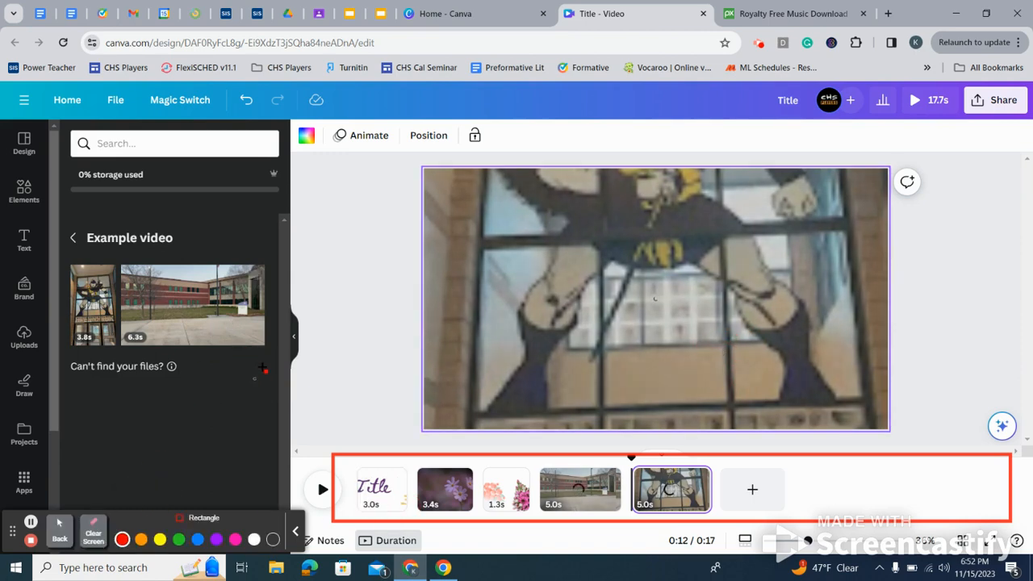
mouse_move(260, 369)
mouse_down()
mouse_move(113, 243)
mouse_move(123, 240)
mouse_up()
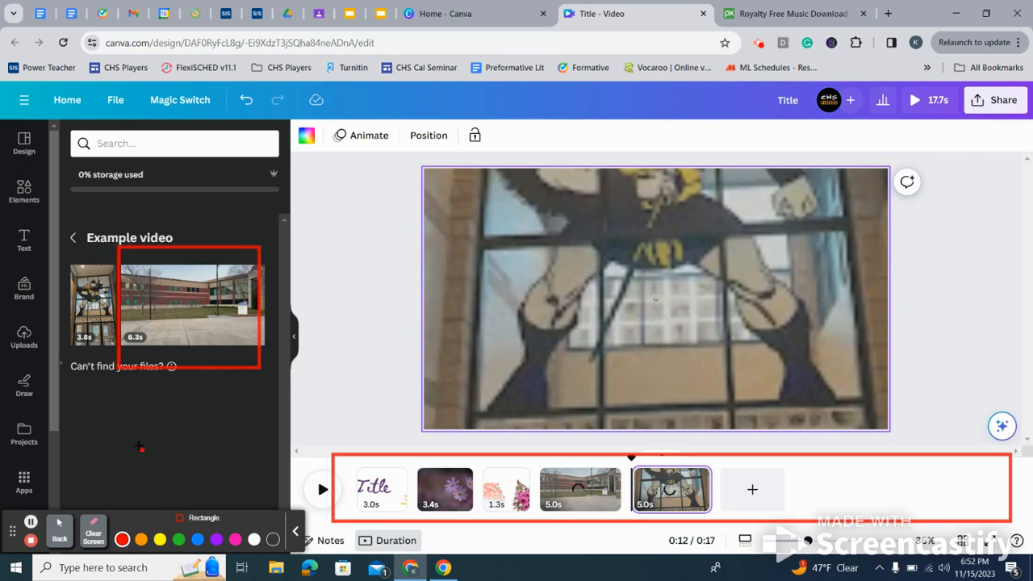
click(142, 539)
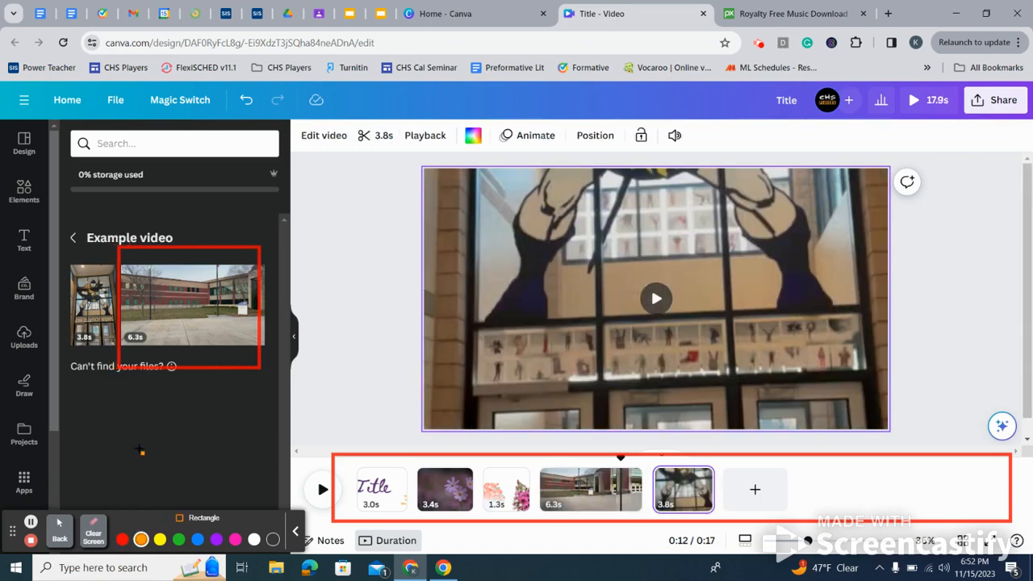
mouse_move(82, 373)
mouse_down()
mouse_move(121, 275)
mouse_move(119, 245)
mouse_up()
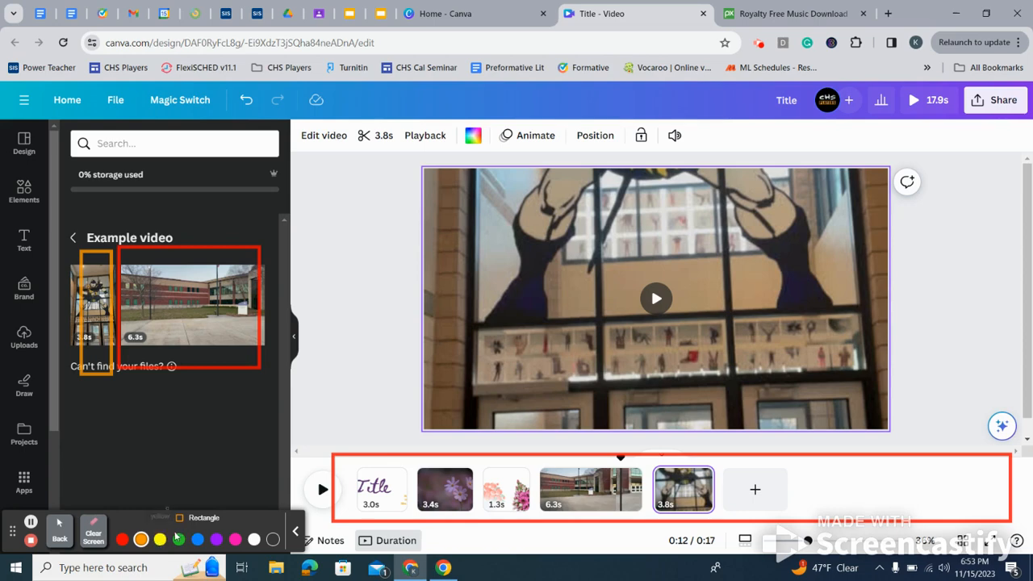
click(60, 533)
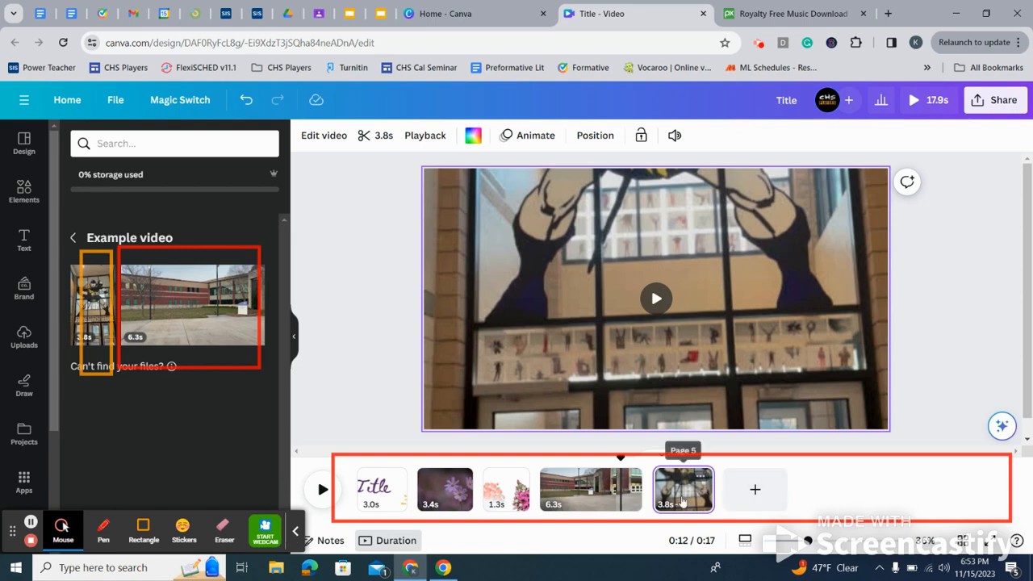
Delete the mascot window video page at the end of the timeline
click(700, 476)
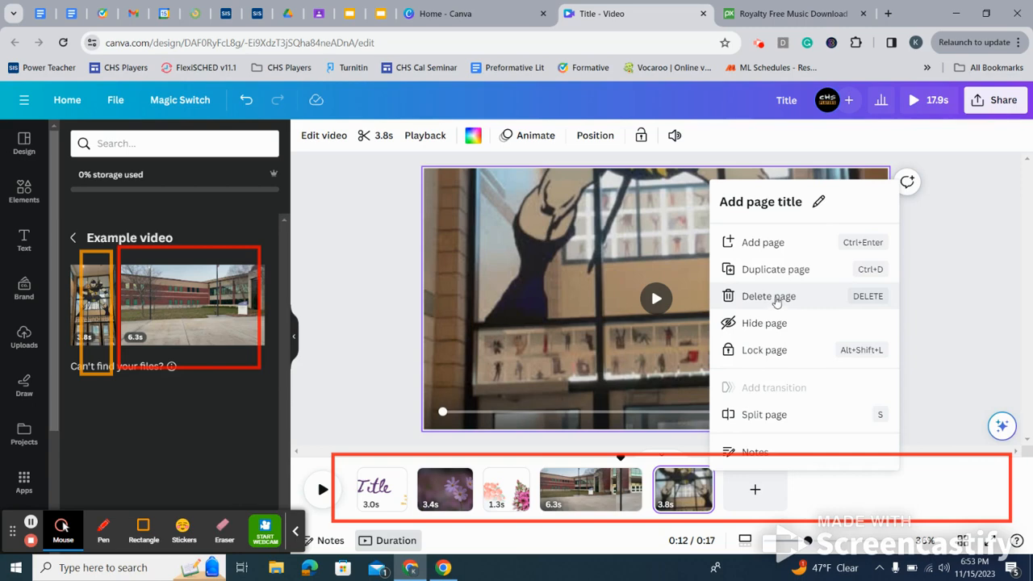
click(680, 494)
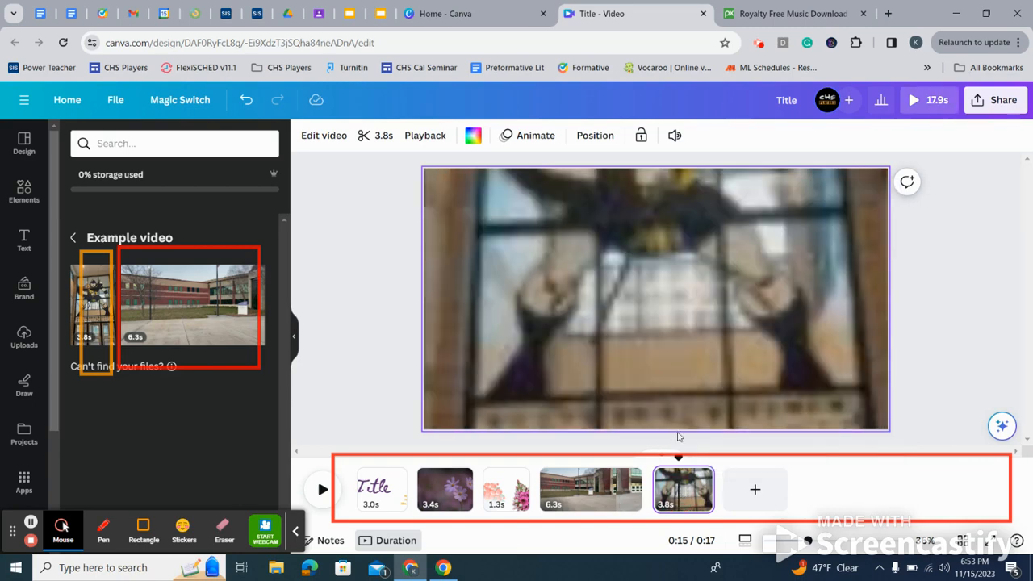
click(699, 477)
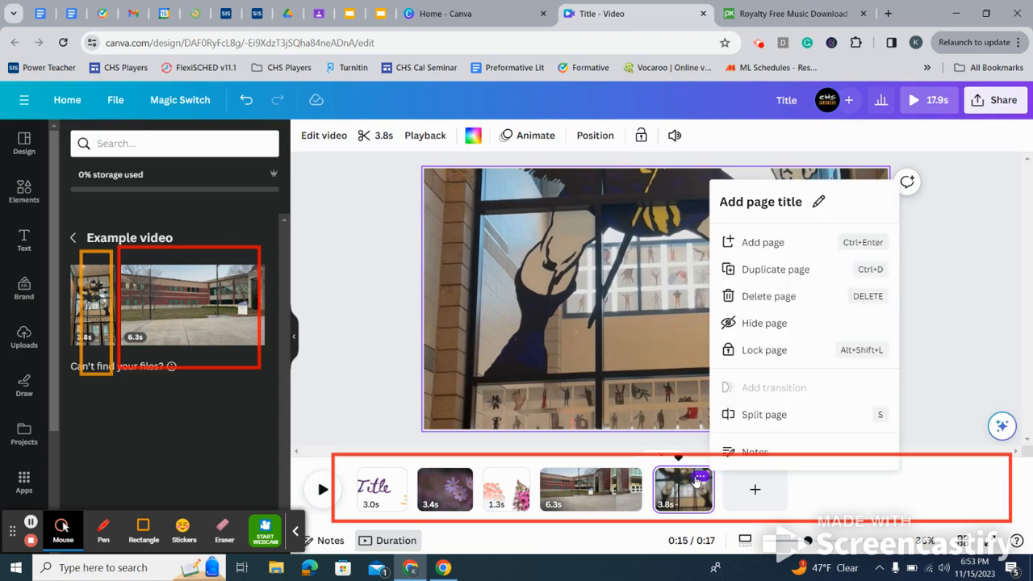
click(776, 299)
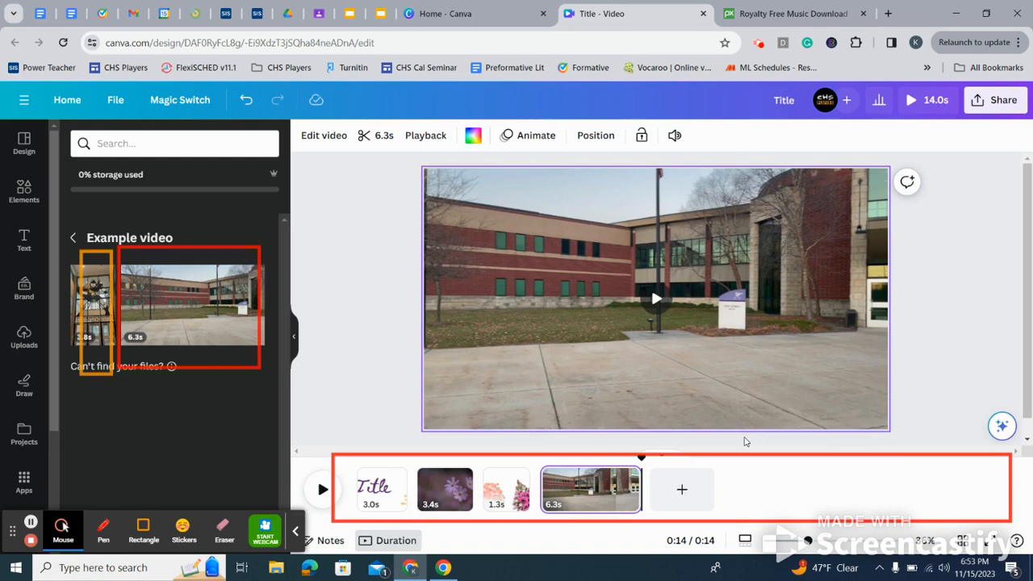
Move the school building video page to the start of the timeline, before the title page
click(590, 484)
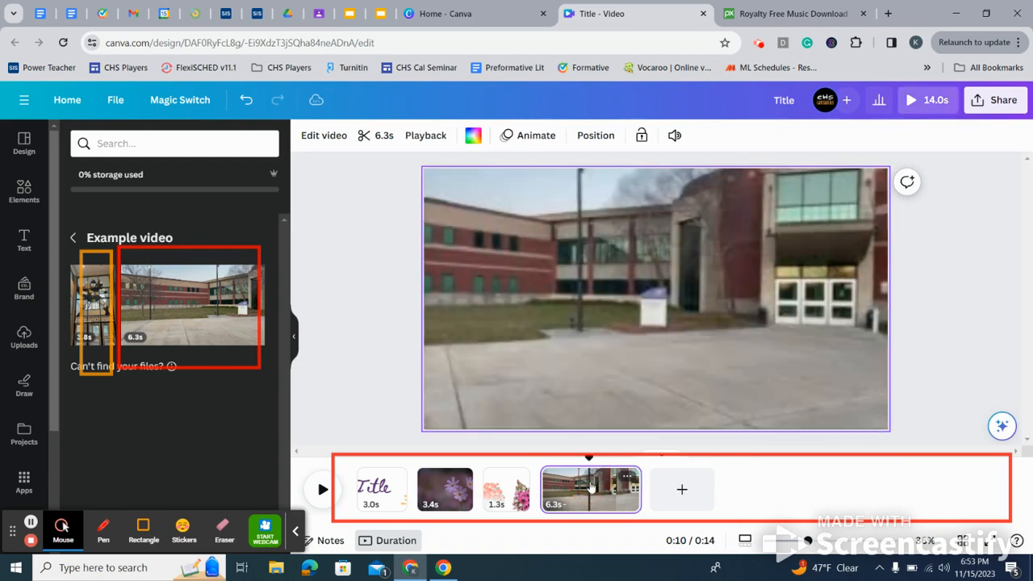
drag(591, 485, 401, 507)
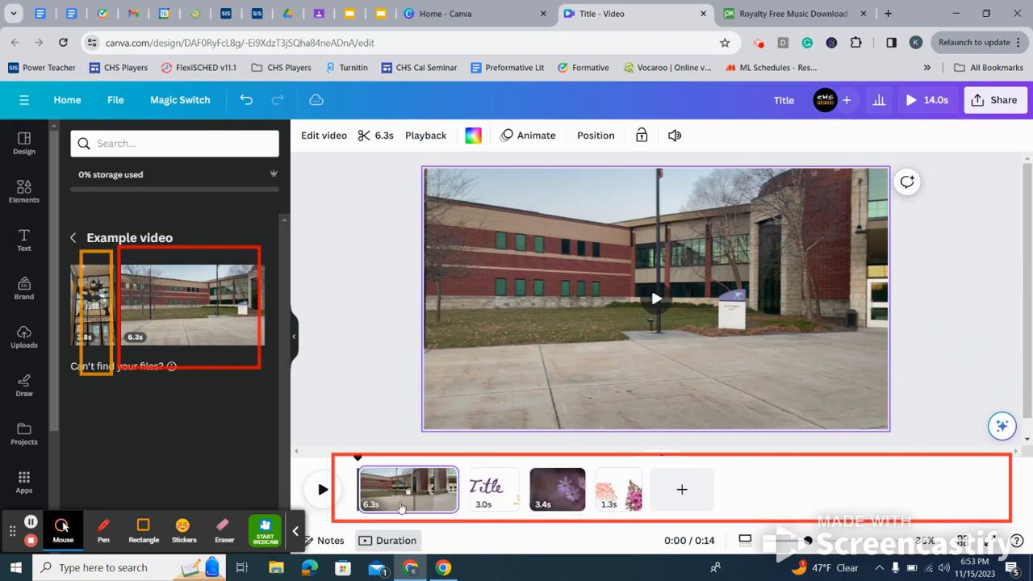
Try splitting the opening school building page at 5.7 seconds and undo the split
click(322, 489)
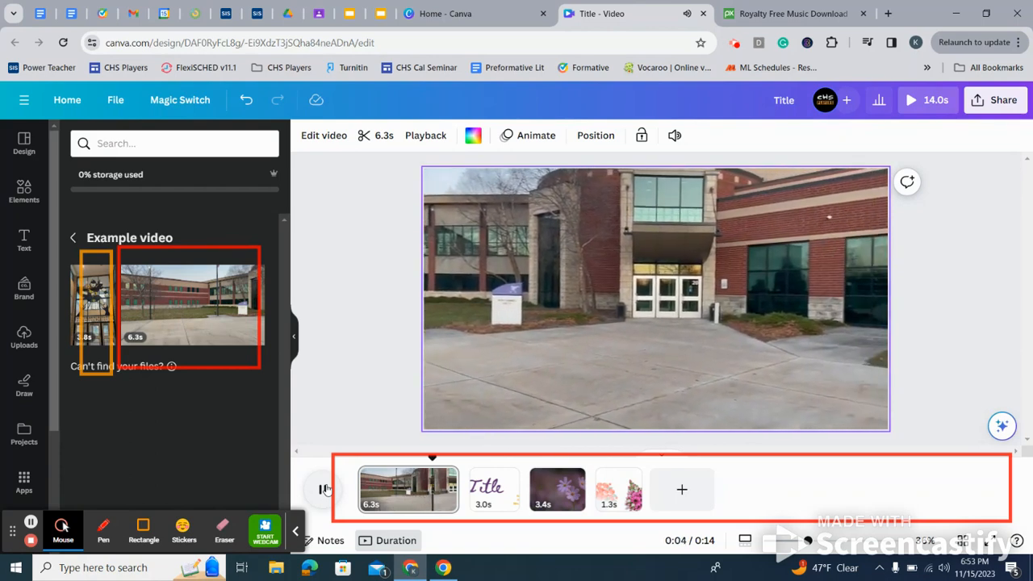
click(322, 489)
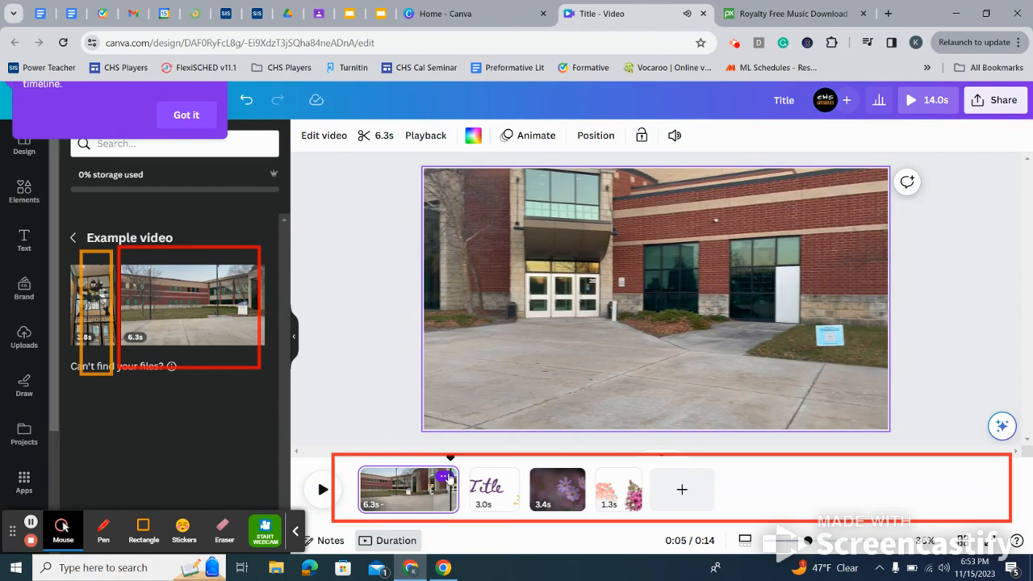
click(446, 478)
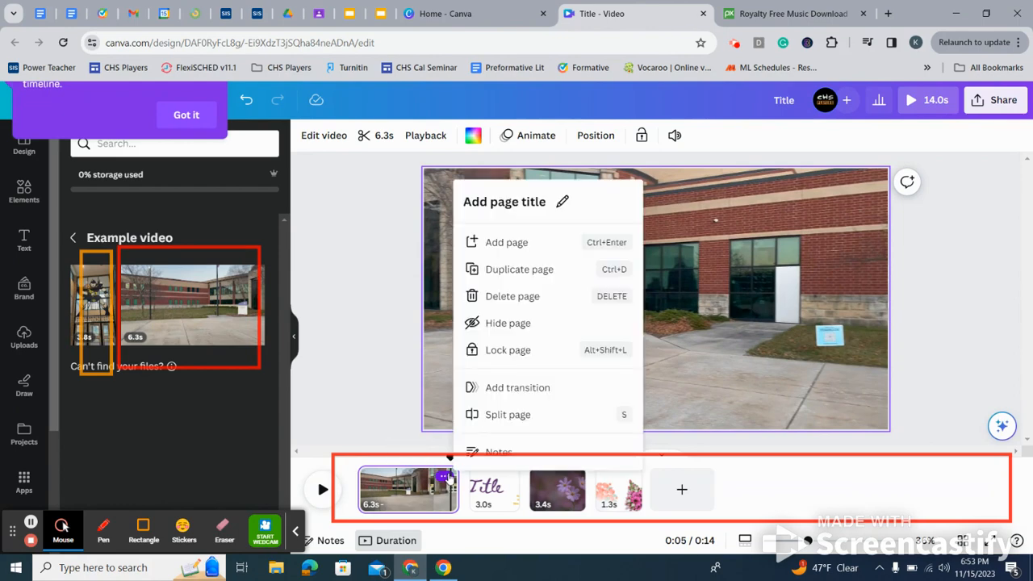
click(521, 418)
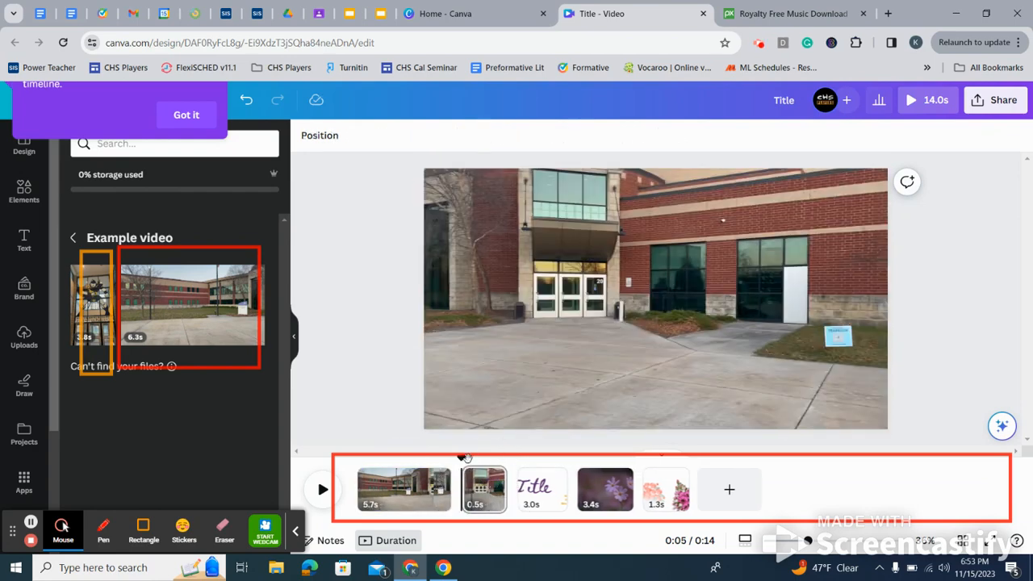
click(246, 99)
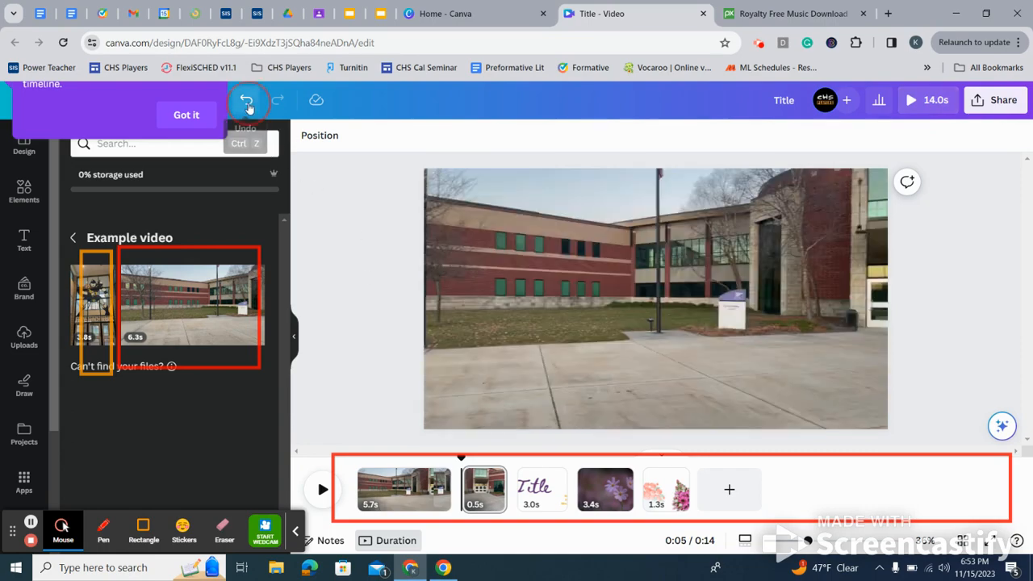
Split the opening school building page at 4.0 seconds, where the entrance doors are in view
drag(468, 455, 406, 458)
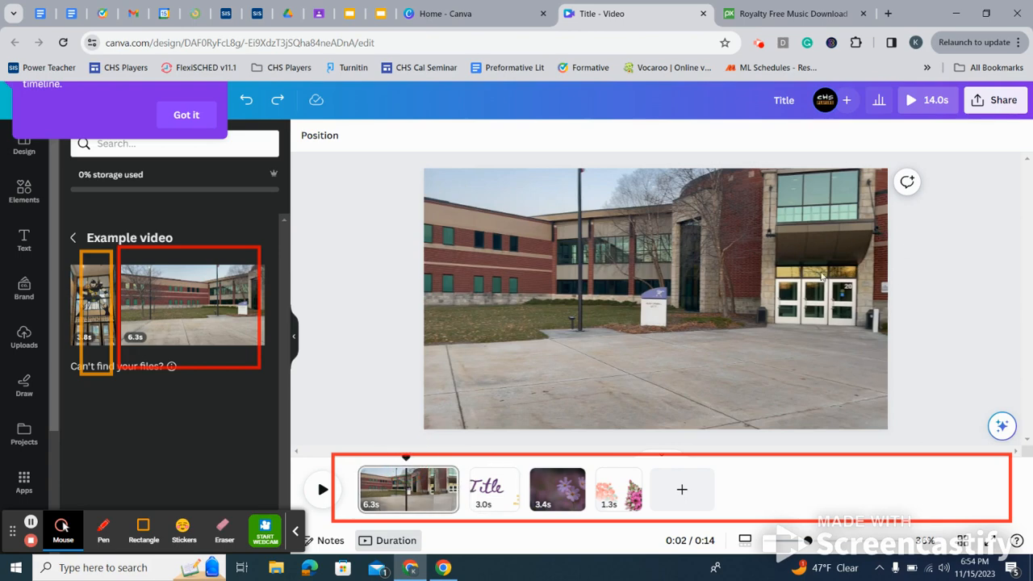
drag(406, 458, 421, 458)
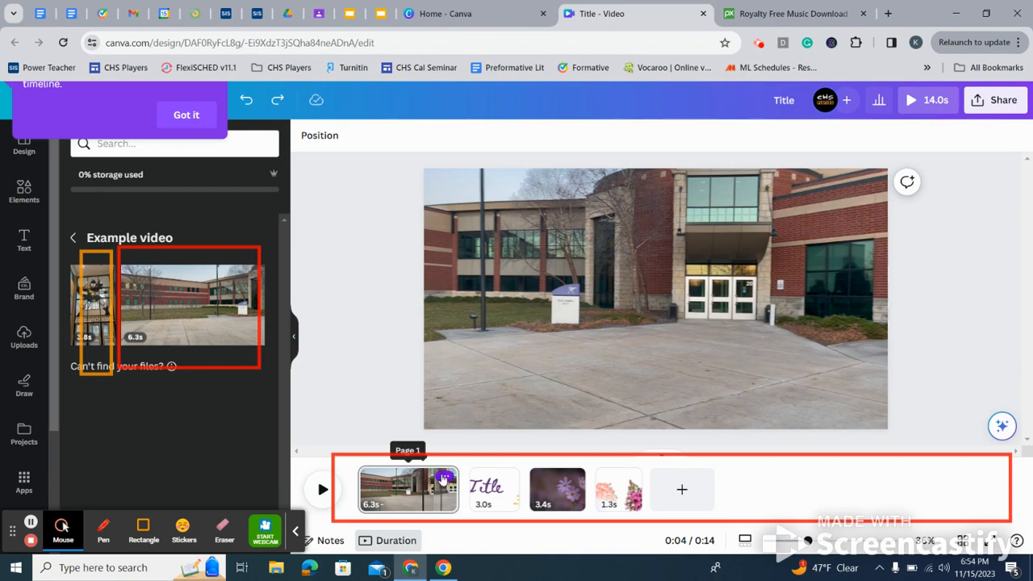
click(443, 479)
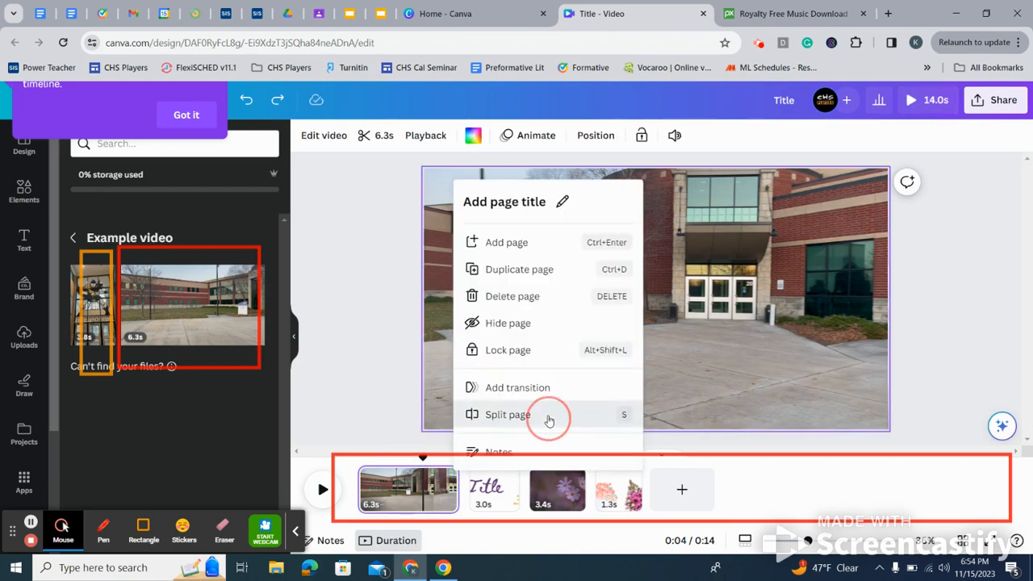
click(548, 418)
Delete the 2.2-second second part of the school building video, select the remaining first part and dismiss the timeline tip
click(450, 496)
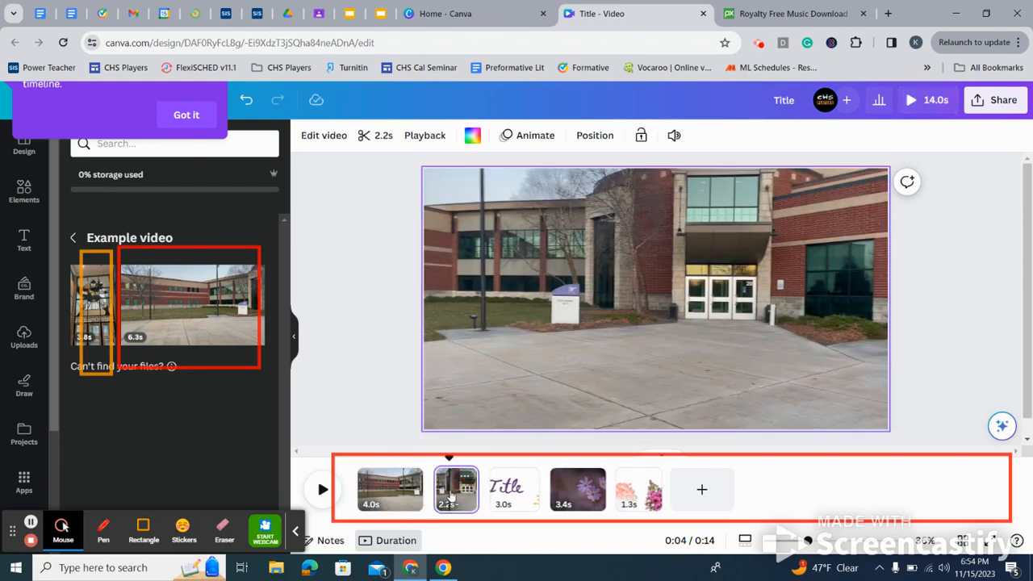
click(465, 479)
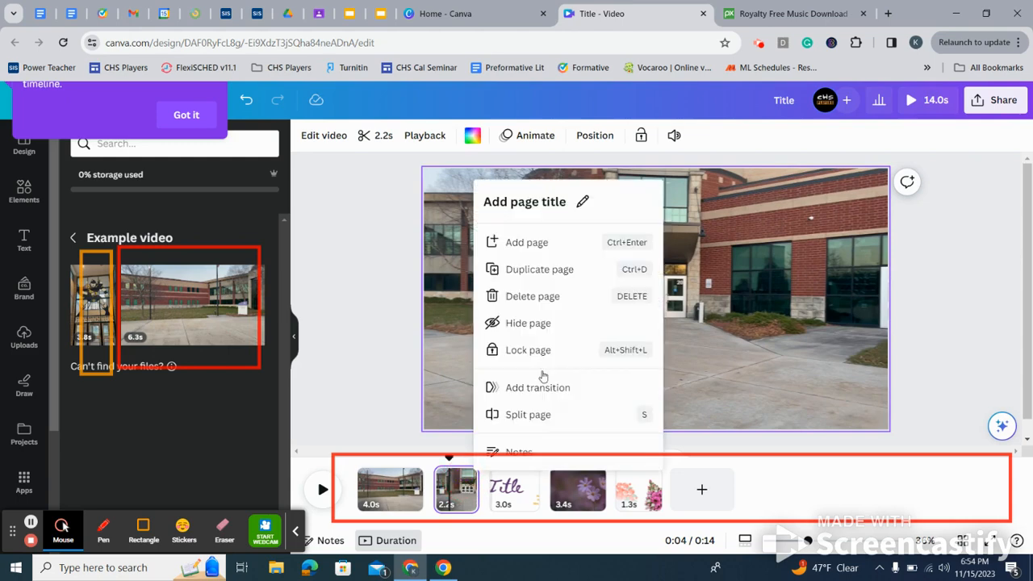
click(531, 296)
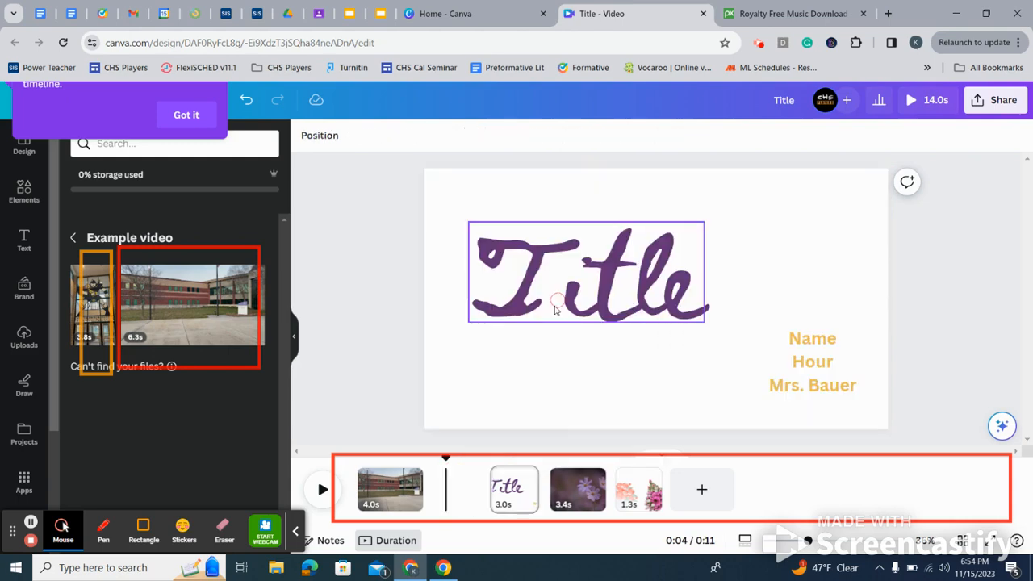
click(387, 499)
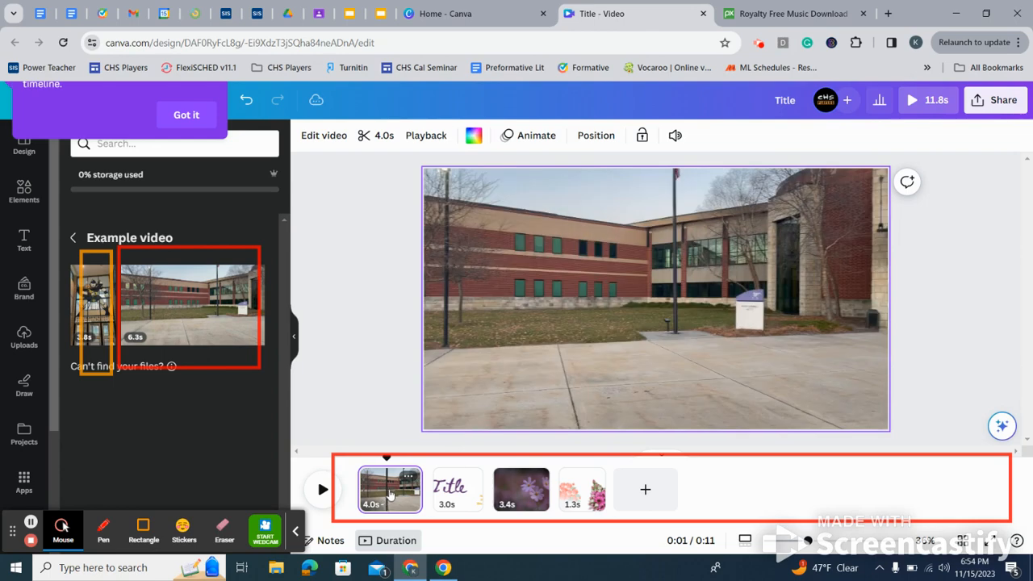
click(392, 494)
click(193, 113)
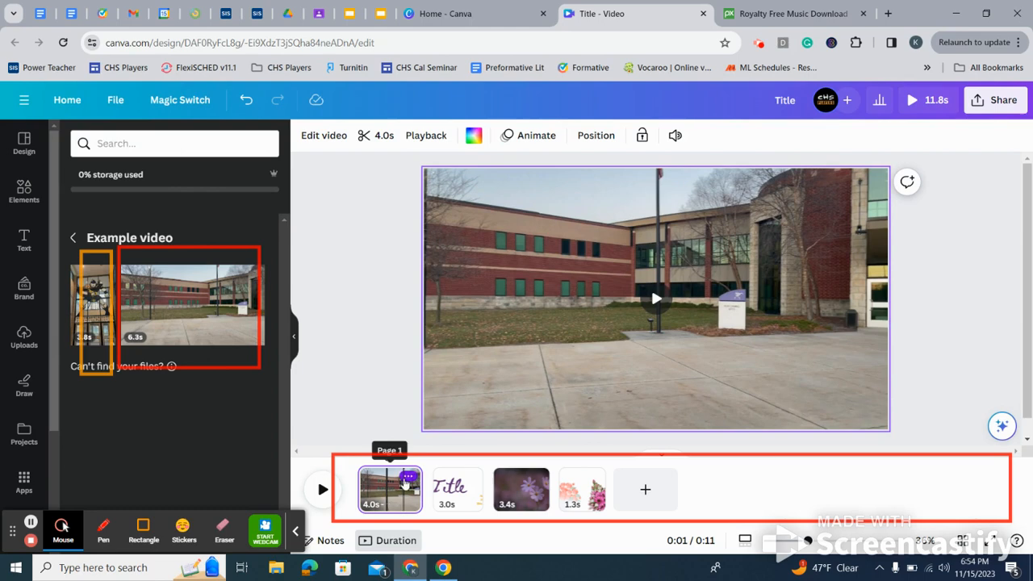
click(31, 523)
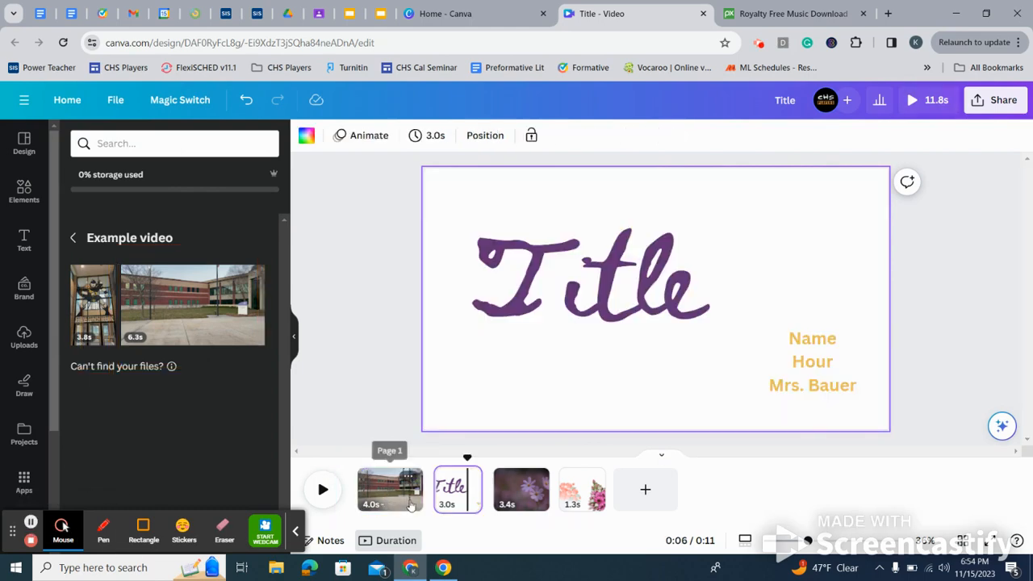
Examine the full range of filters available for the opening school building video
click(522, 489)
click(582, 489)
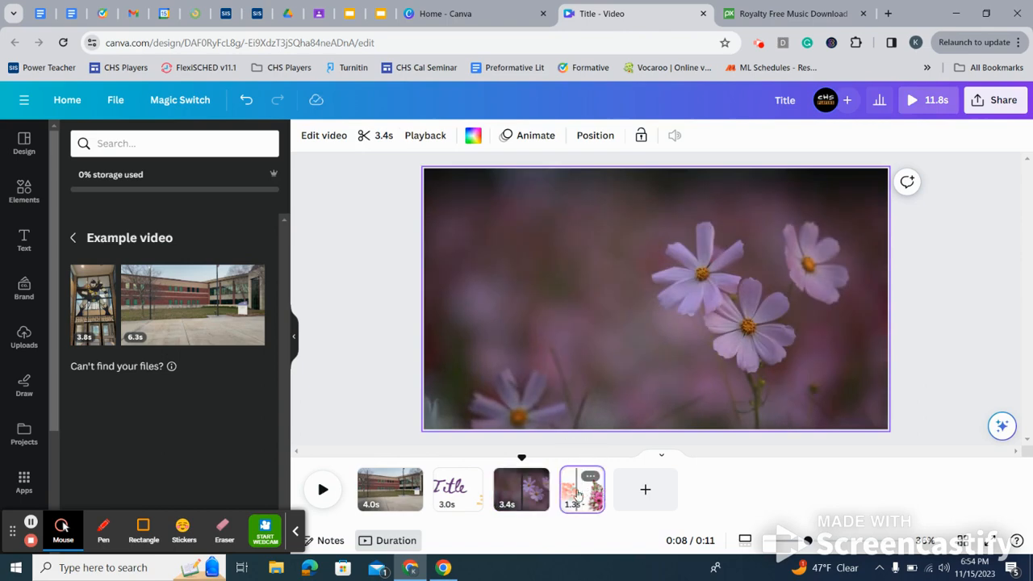
click(410, 499)
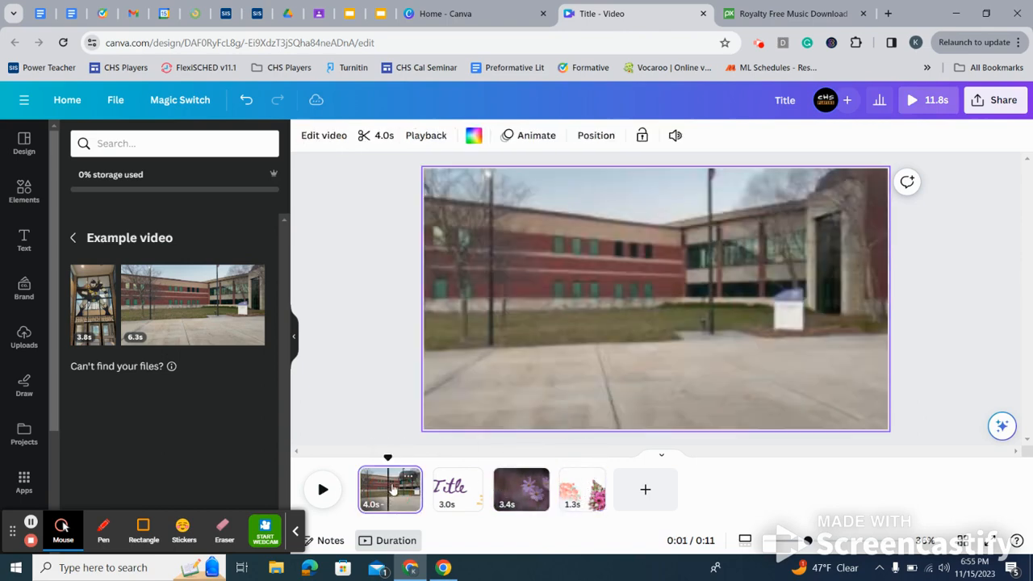
click(320, 137)
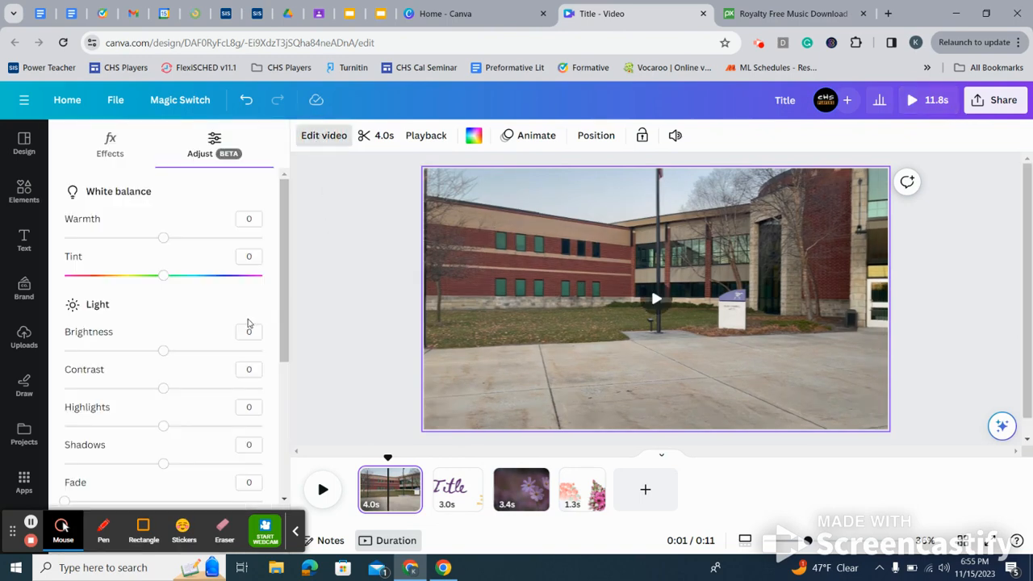
click(109, 154)
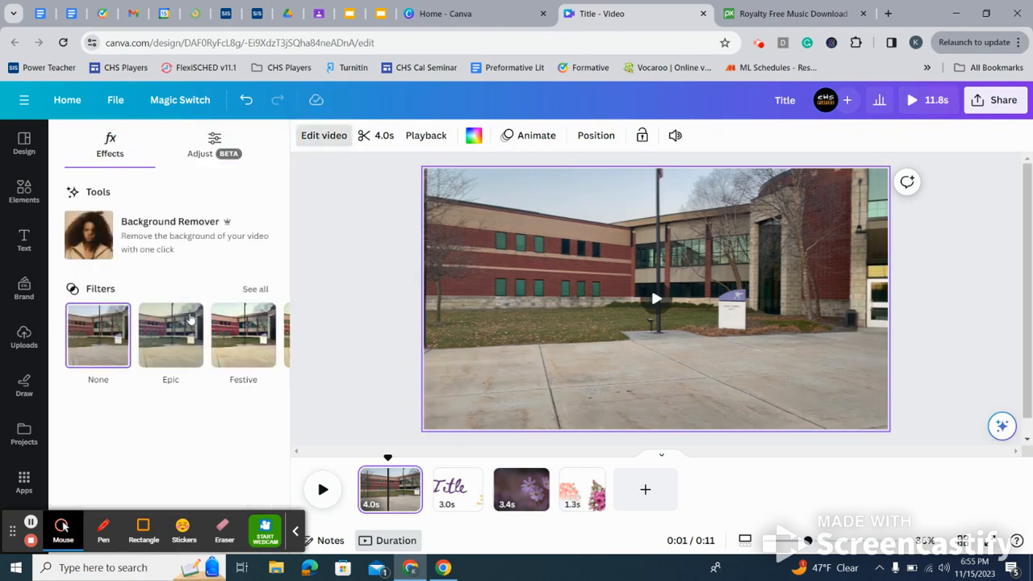
click(257, 293)
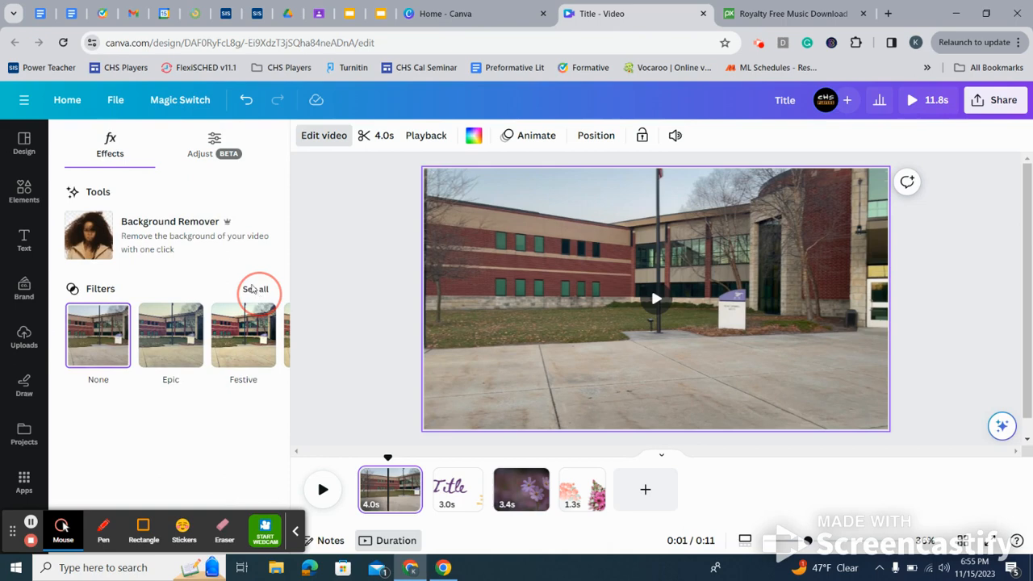
scroll(240, 344, down, 5)
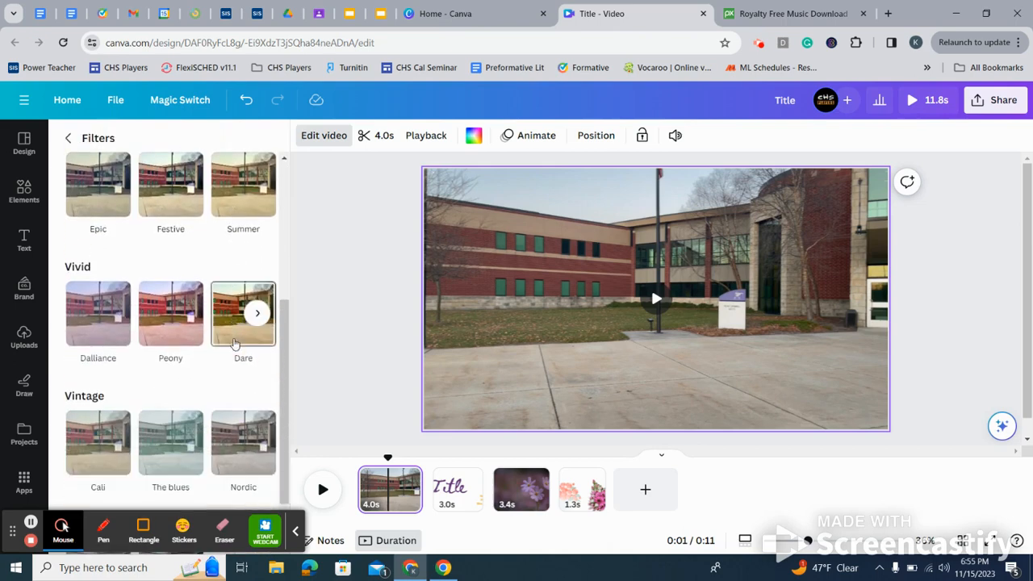
scroll(234, 344, down, 1)
scroll(139, 235, up, 4)
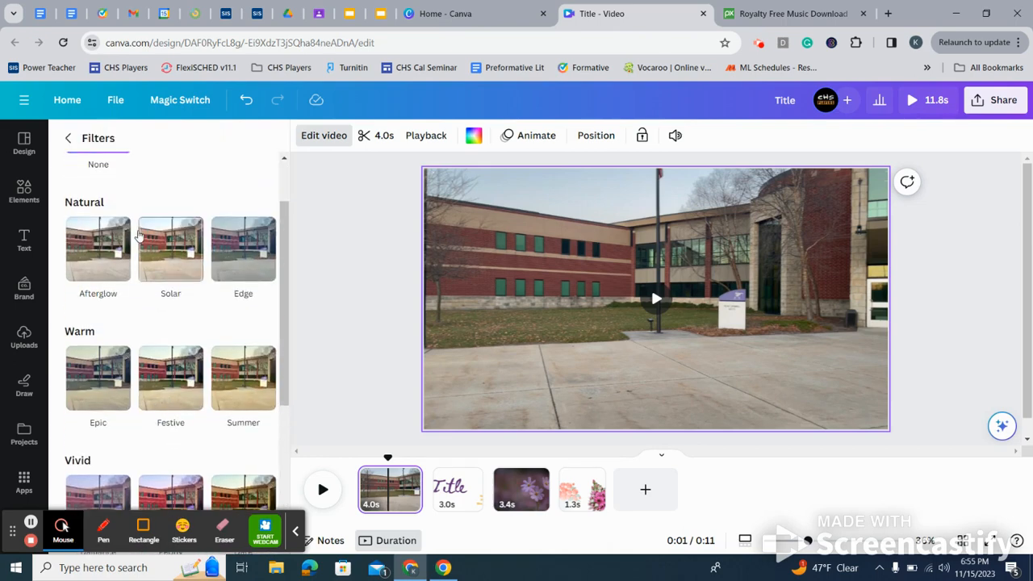
scroll(138, 236, up, 1)
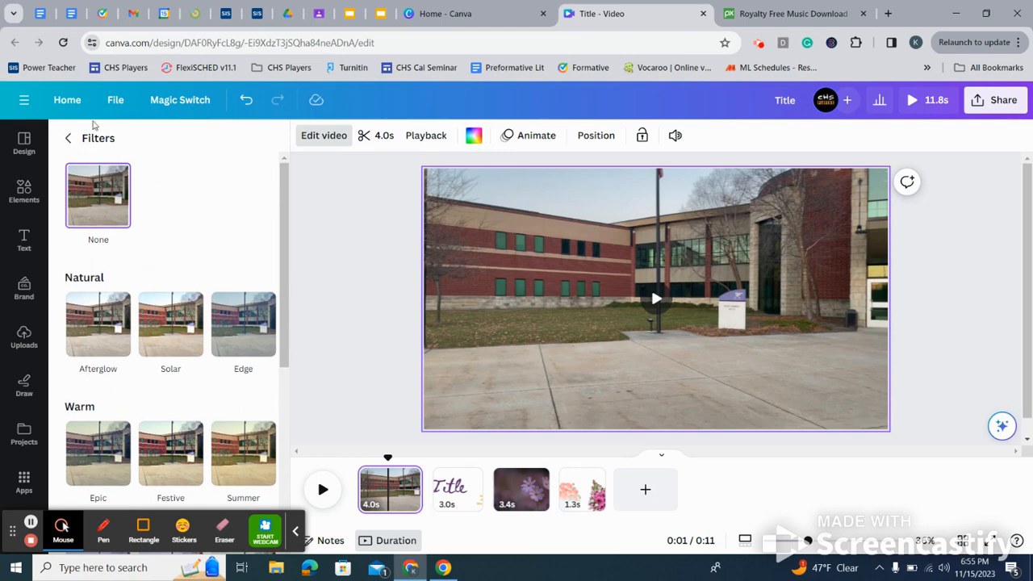
click(92, 137)
Set the opening school building video's vignette to 100 and play the timeline to check it
click(202, 143)
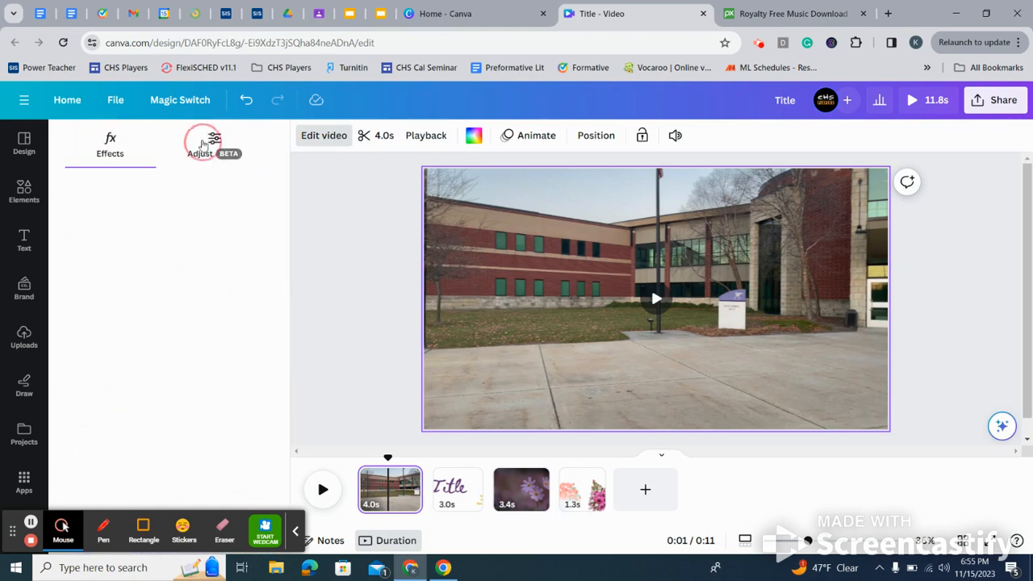
scroll(191, 376, down, 3)
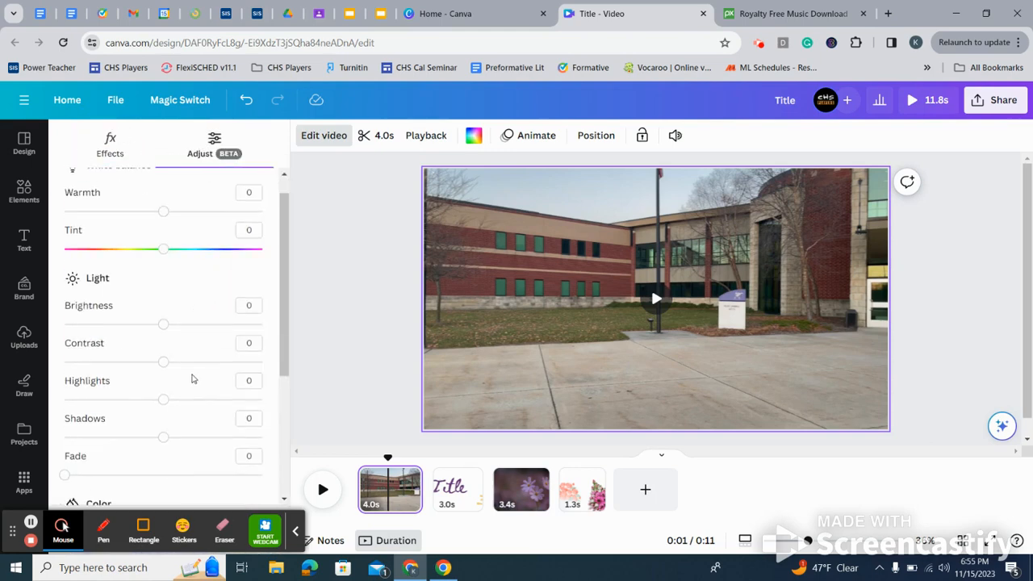
scroll(200, 376, down, 2)
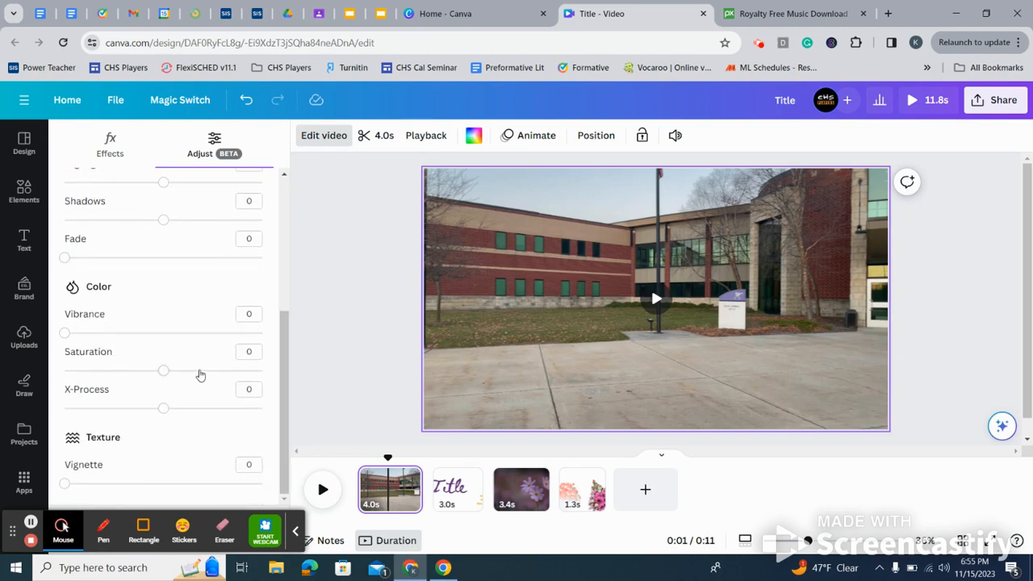
drag(67, 486, 261, 483)
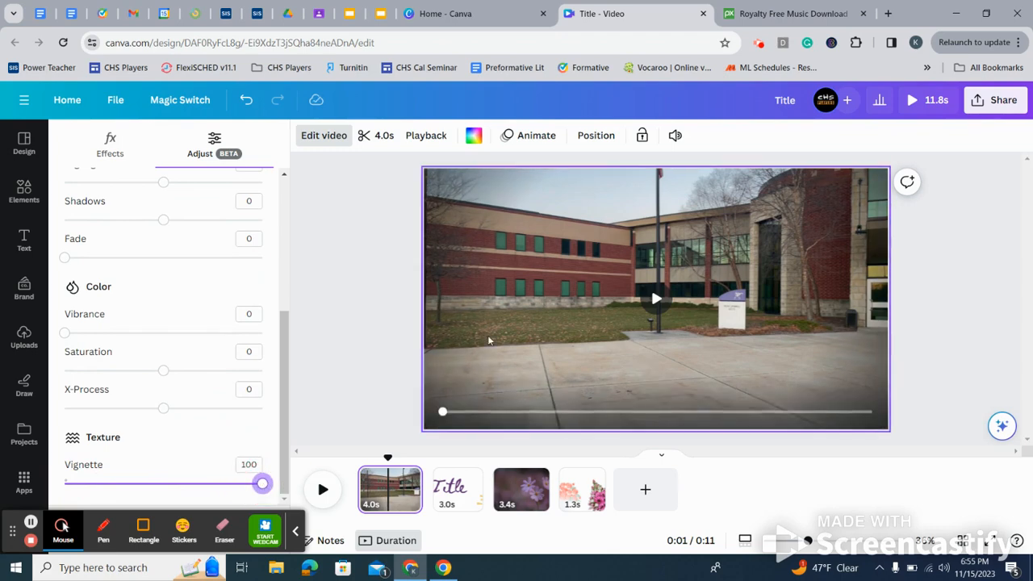
click(324, 489)
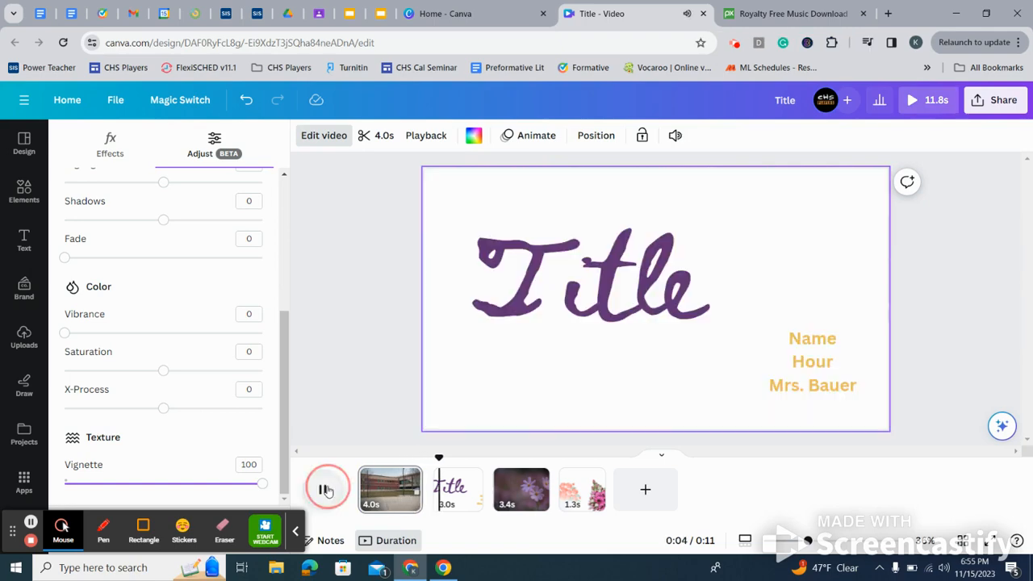
click(324, 490)
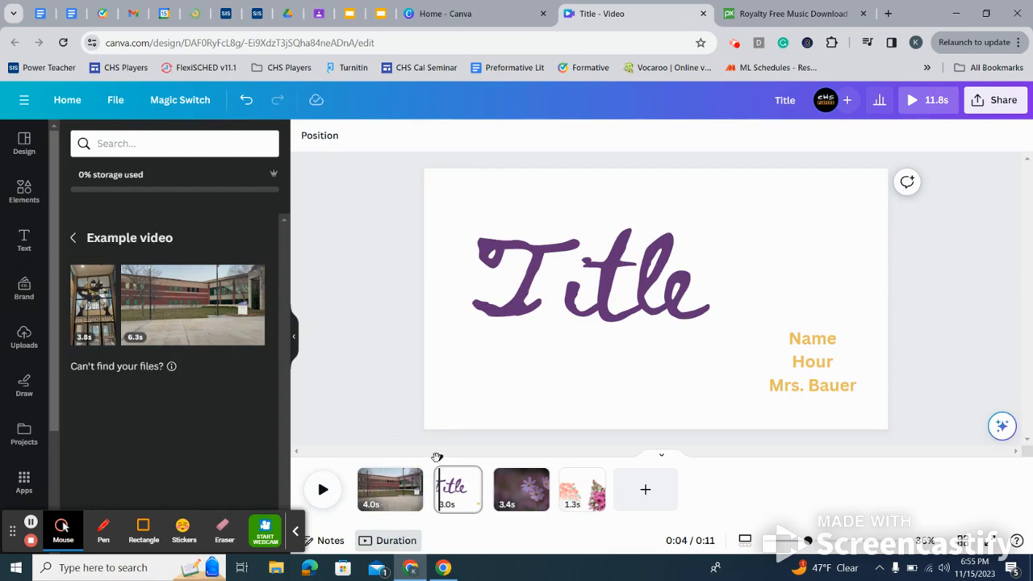
Split the opening school building page at the 2.0-second mark
drag(439, 458, 387, 464)
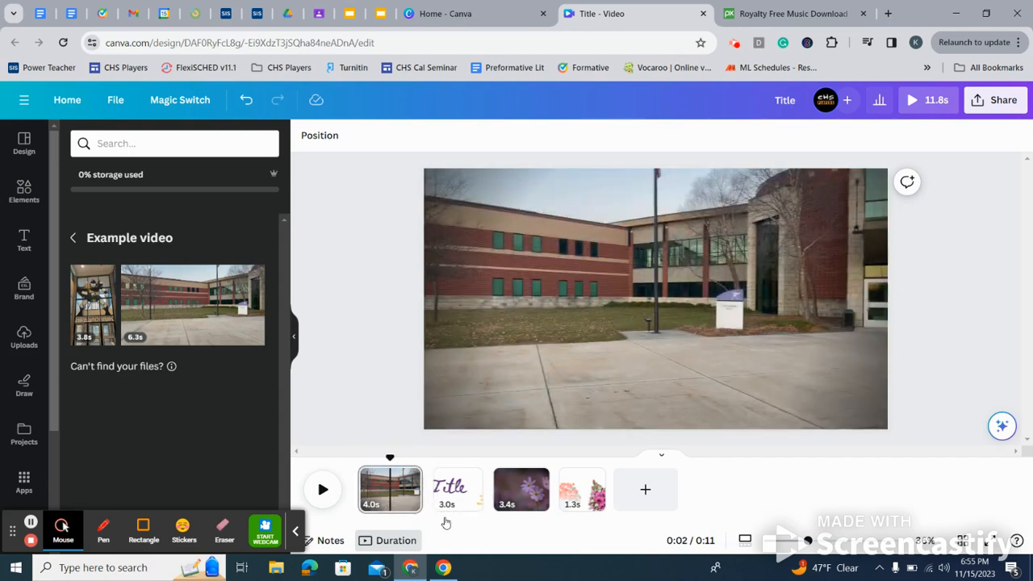
click(406, 479)
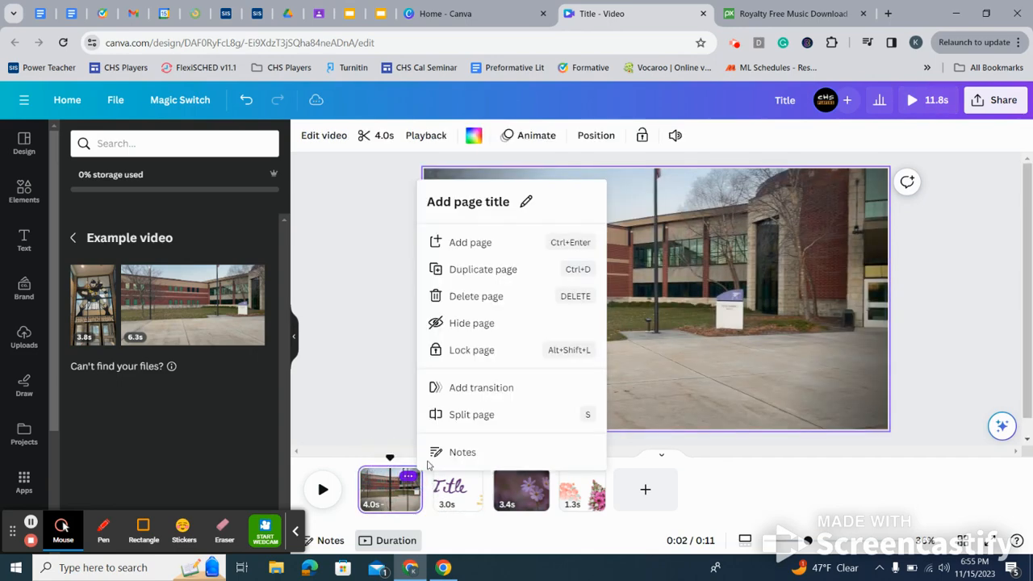
click(429, 415)
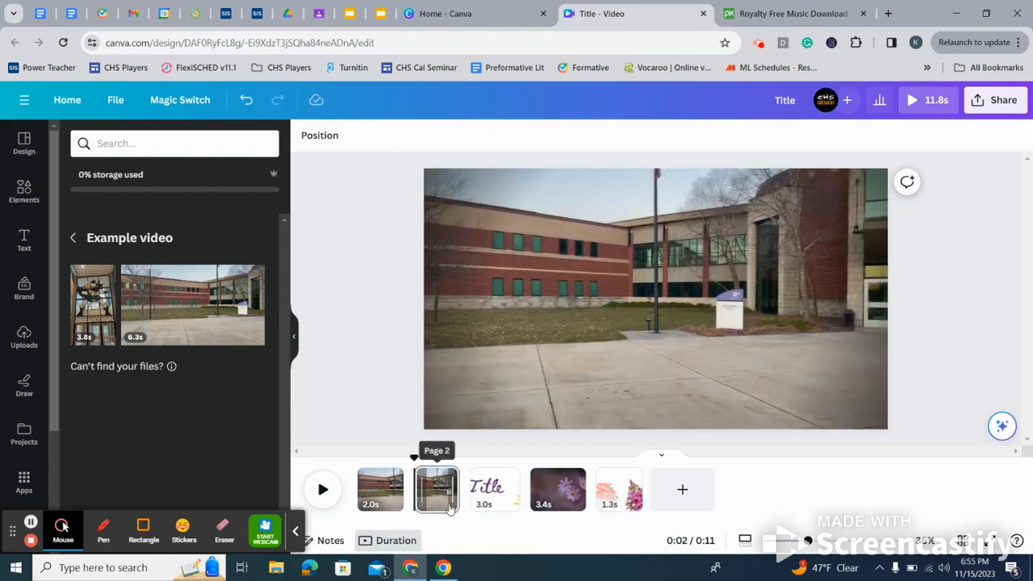
Apply the Street filter from the Mono group to the second part of the school building video
click(436, 498)
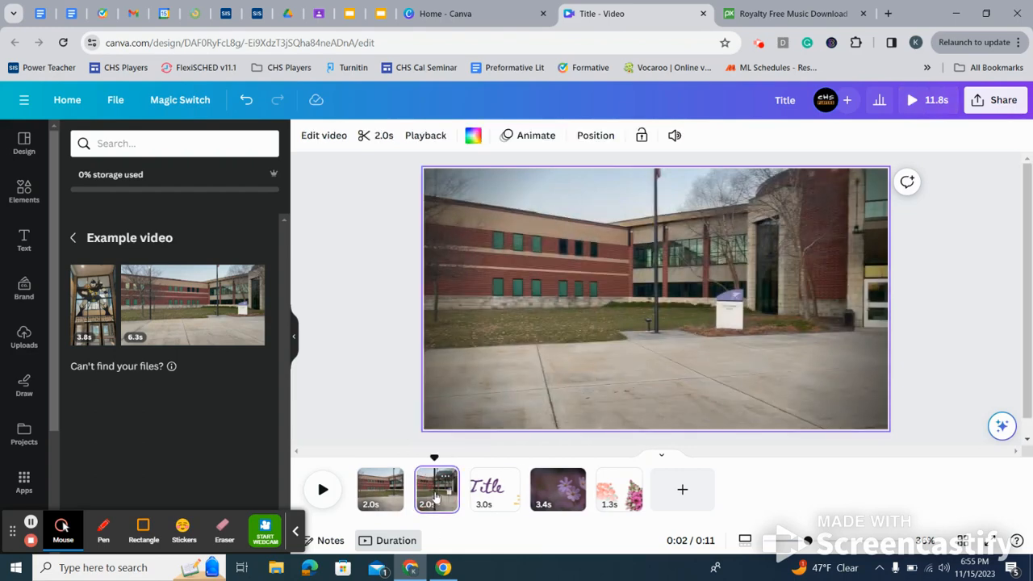
click(342, 140)
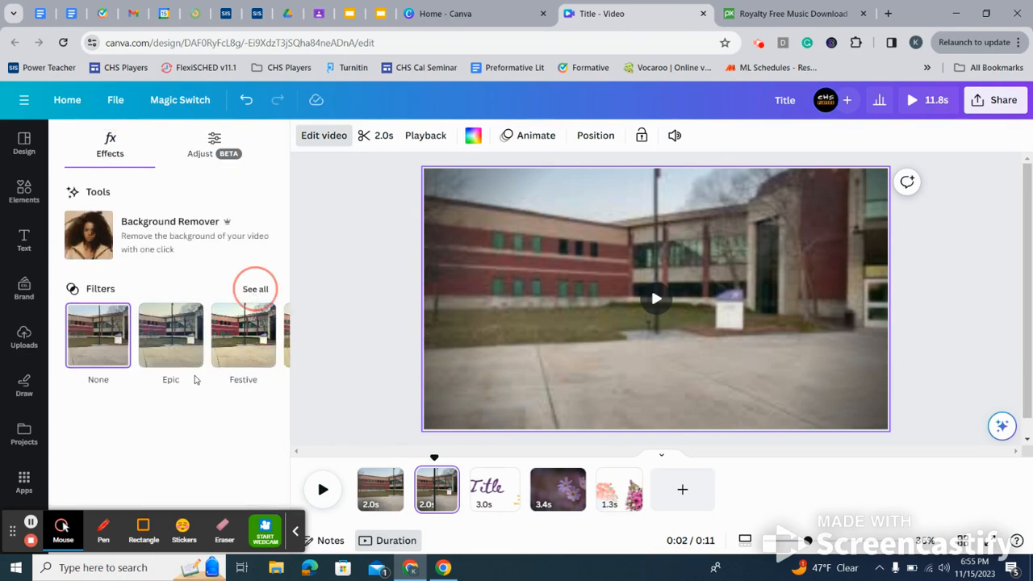
scroll(166, 406, down, 5)
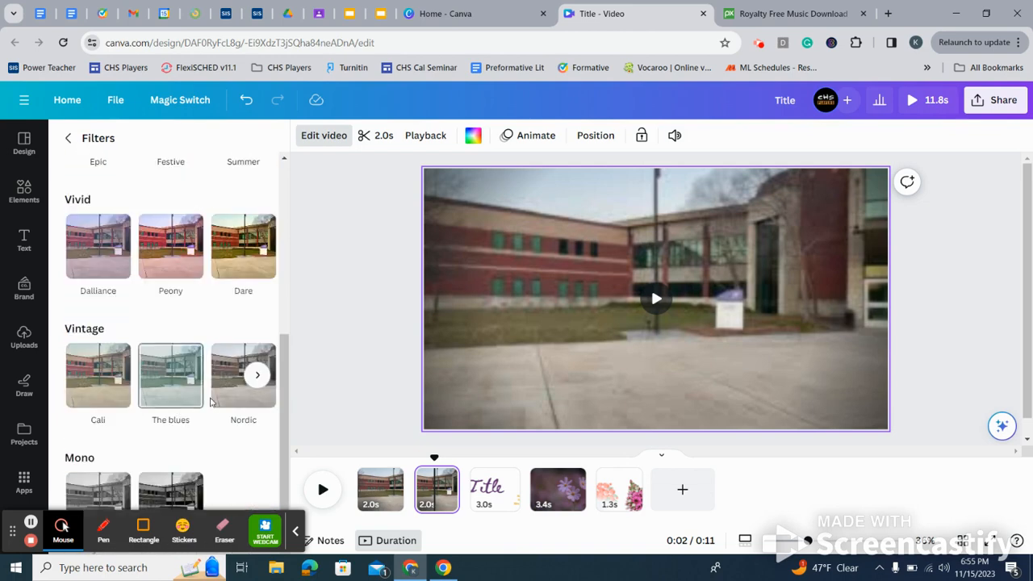
click(170, 488)
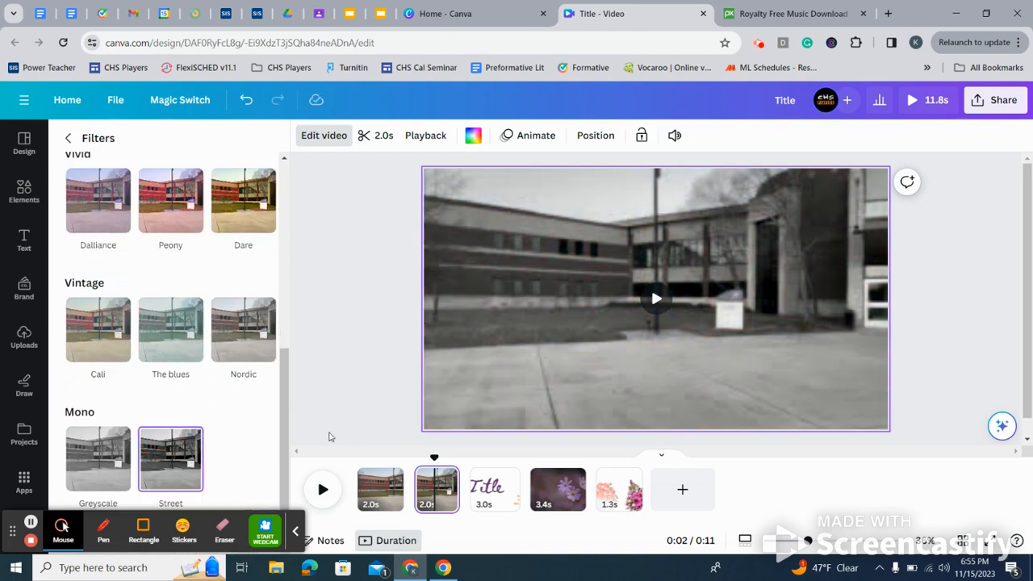
Play the video from the start through both school building parts and return the playhead to the beginning
drag(432, 457, 355, 460)
click(323, 491)
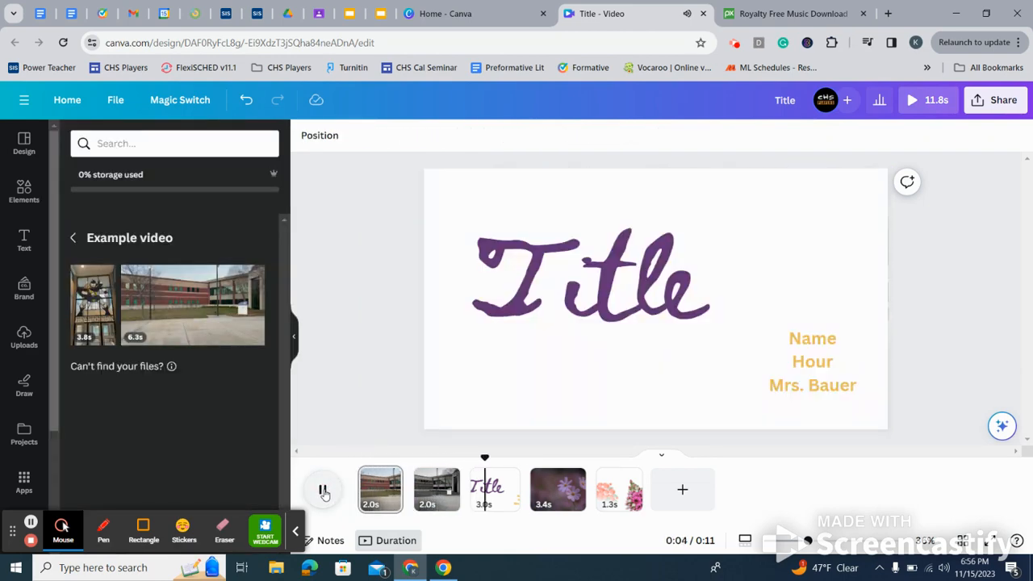
click(322, 490)
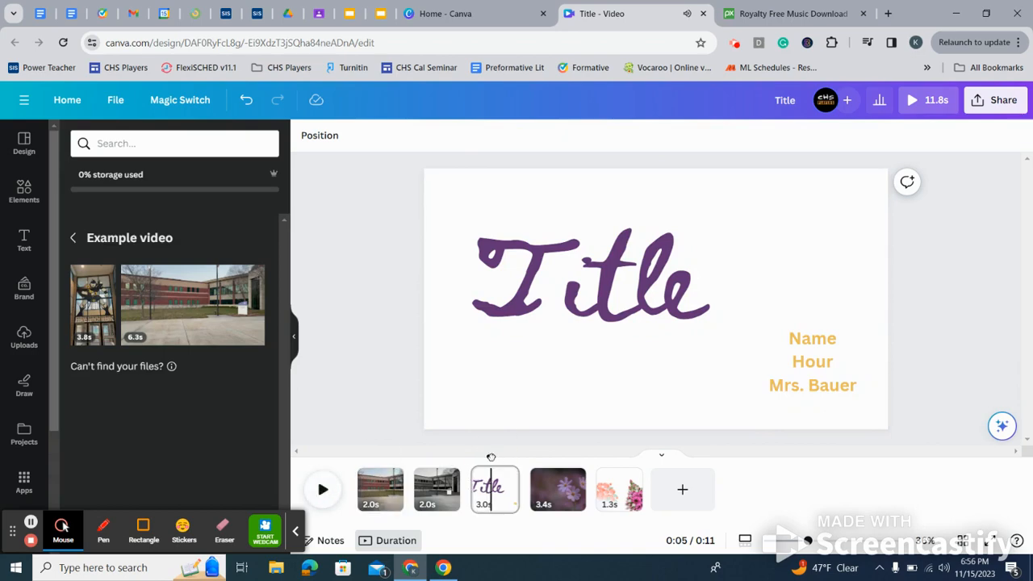
drag(491, 458, 357, 466)
click(31, 522)
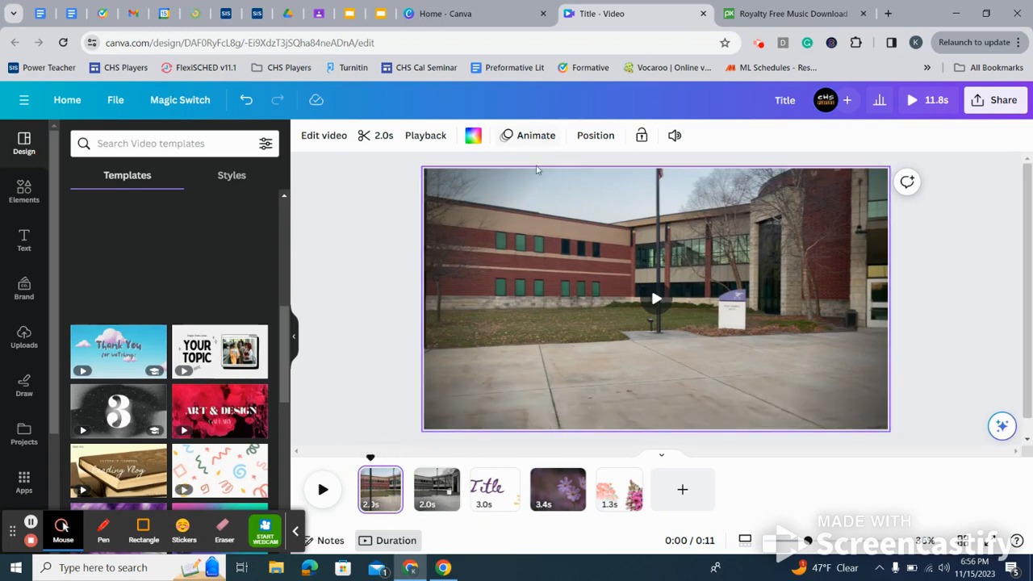
Apply the Pan page animation to the first school building page, set to animate only on exit
click(369, 482)
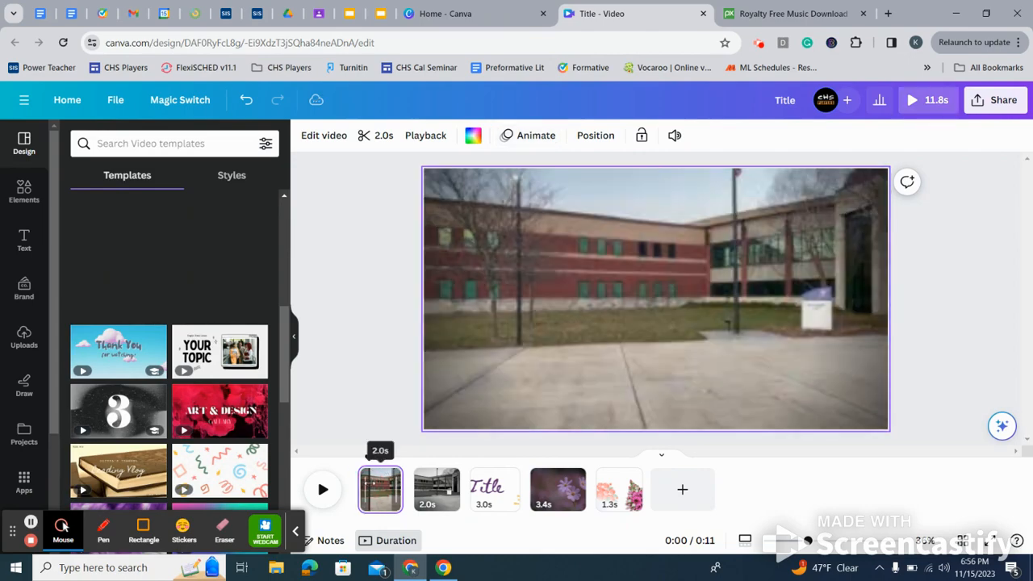
click(532, 137)
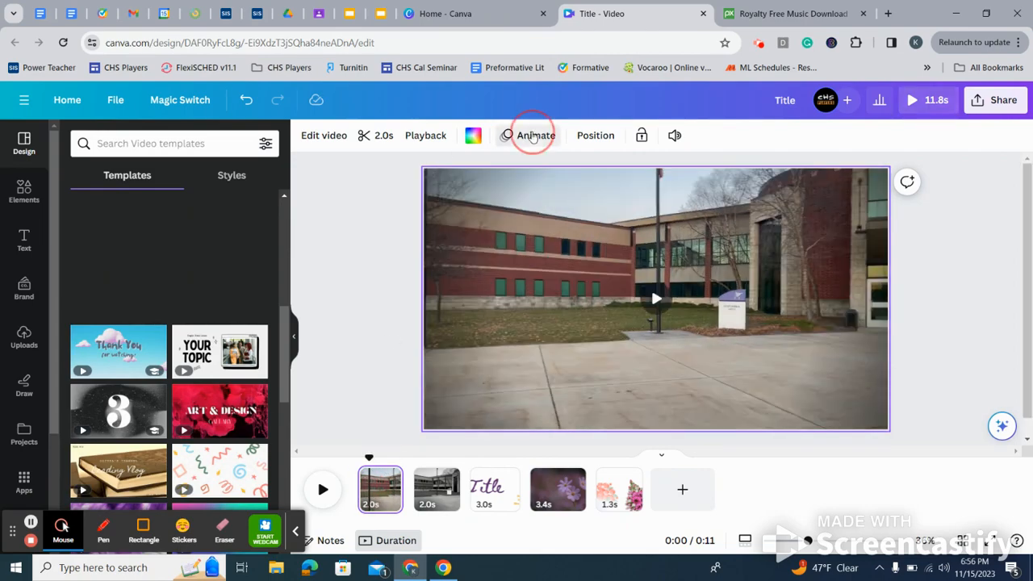
scroll(188, 348, down, 2)
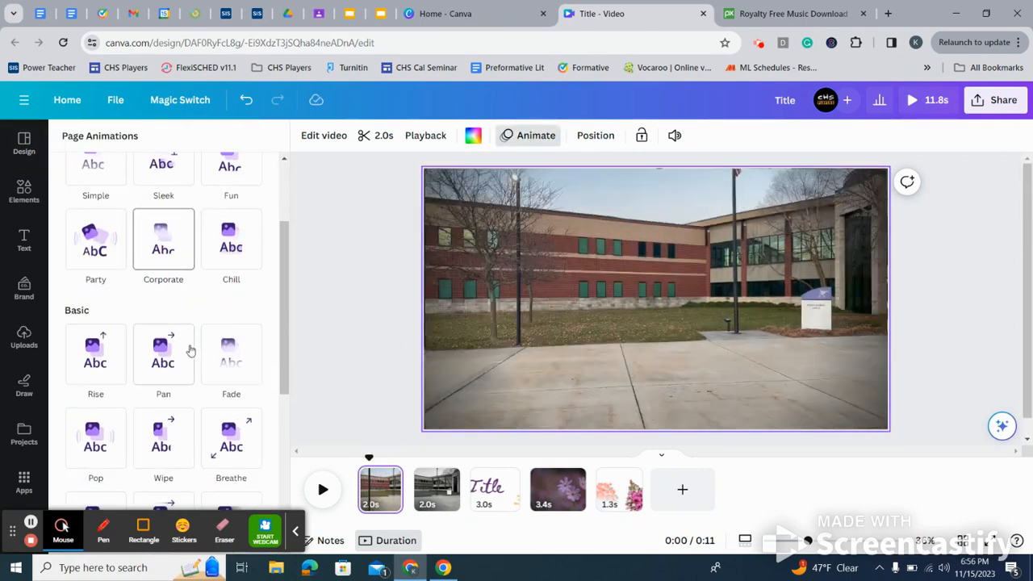
click(383, 469)
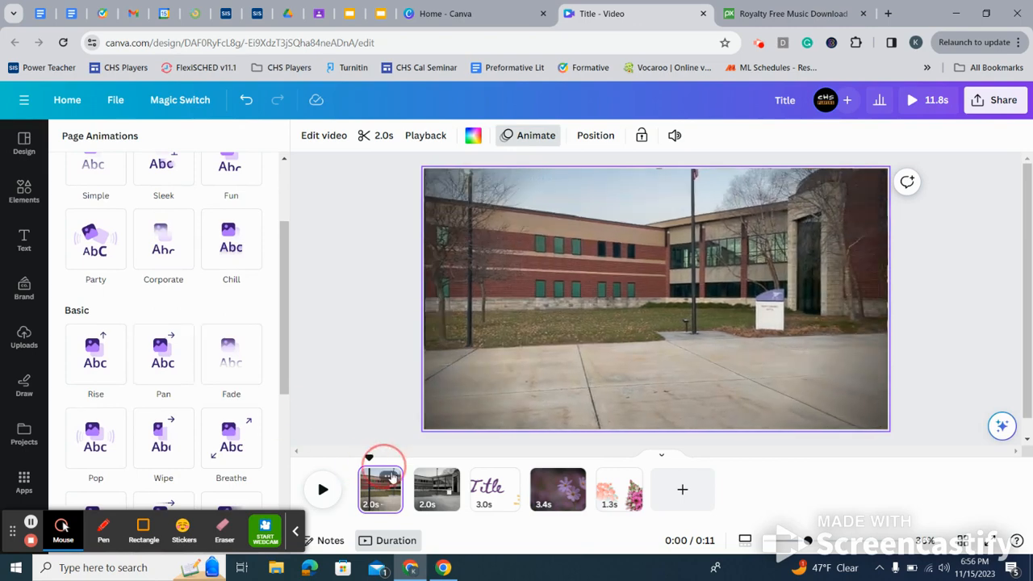
click(401, 482)
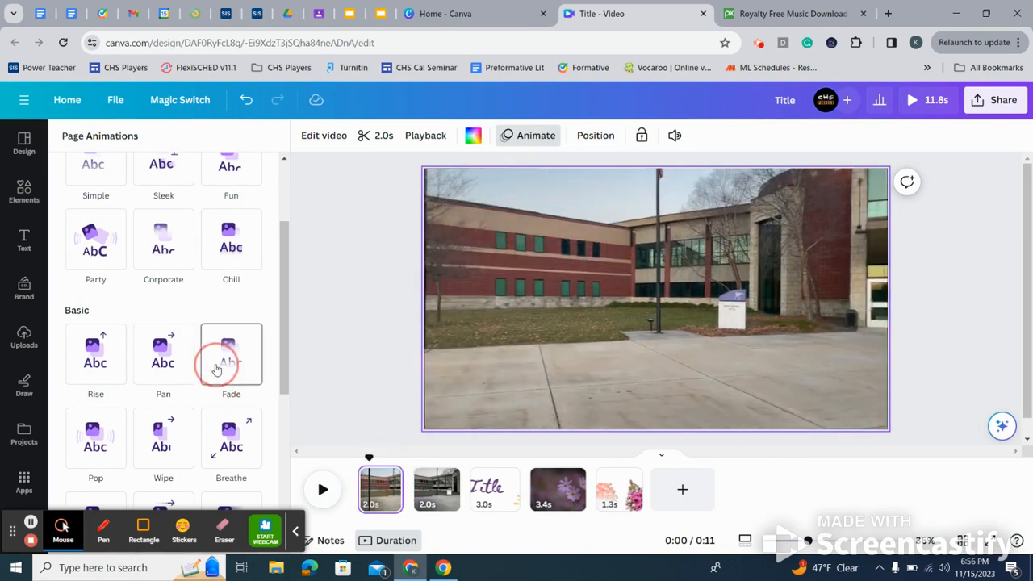
click(163, 363)
scroll(173, 362, down, 1)
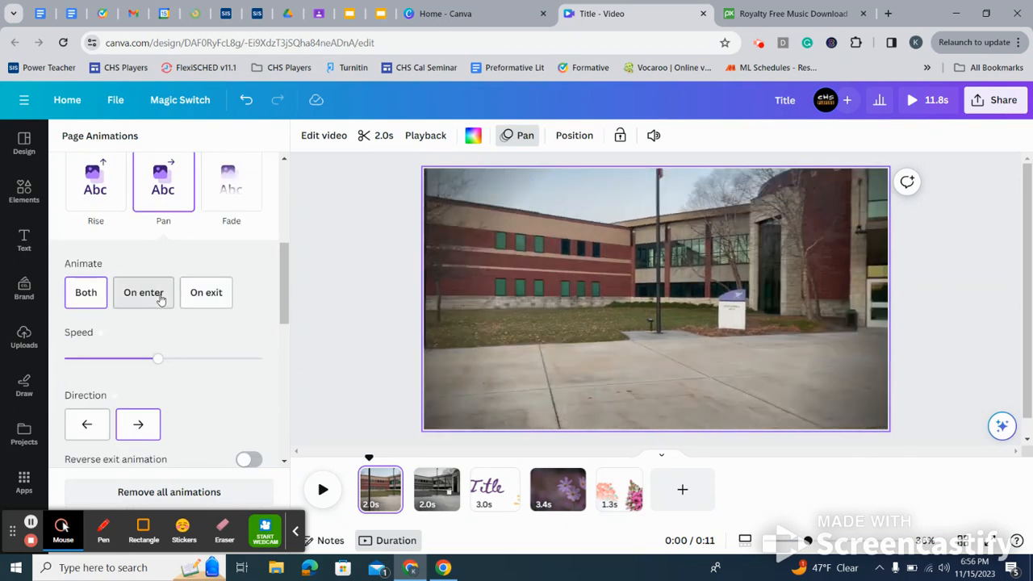
click(207, 299)
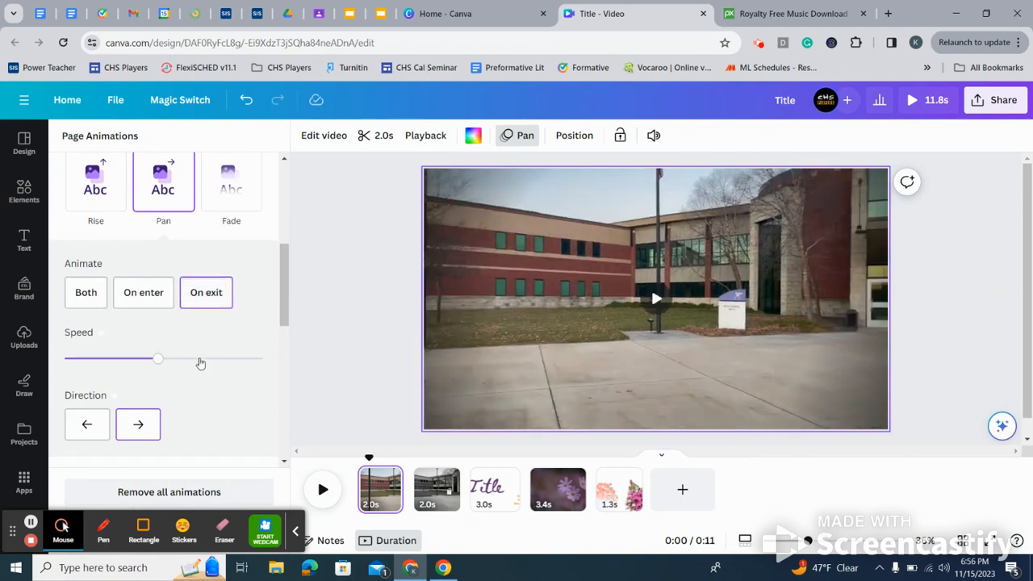
click(341, 388)
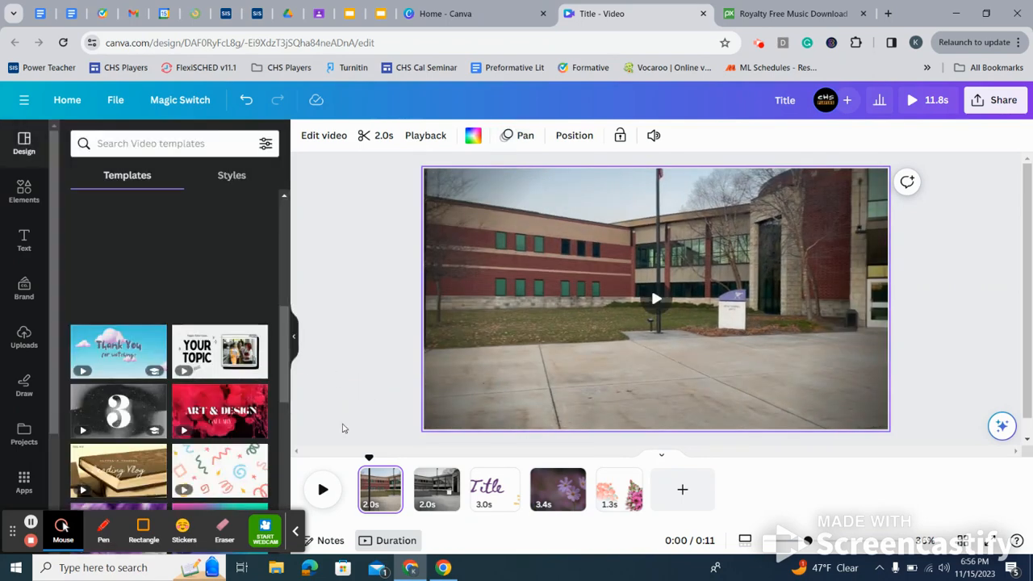
Play the two school building pages to check the exit animation and reselect the first page
click(323, 490)
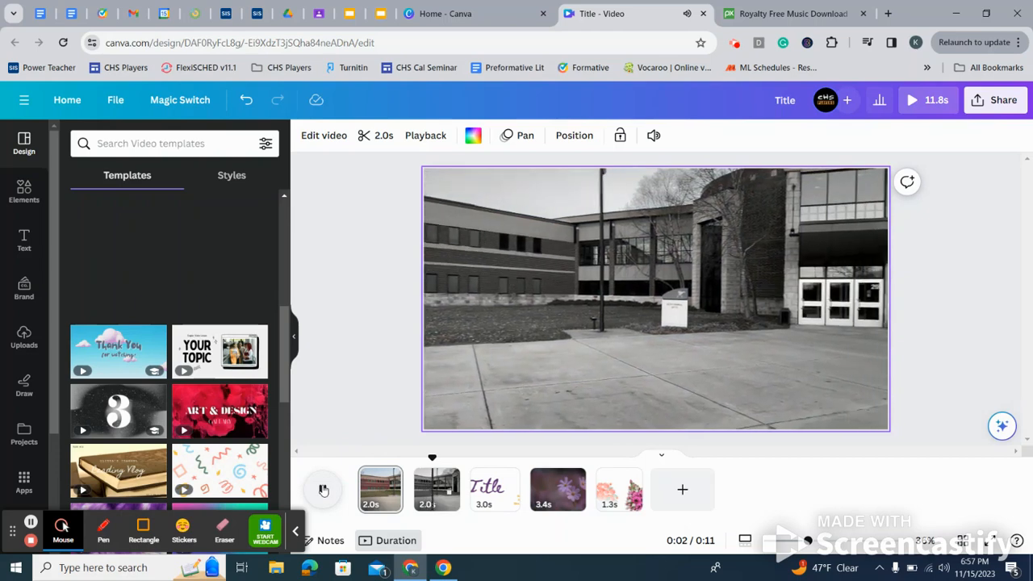
click(322, 490)
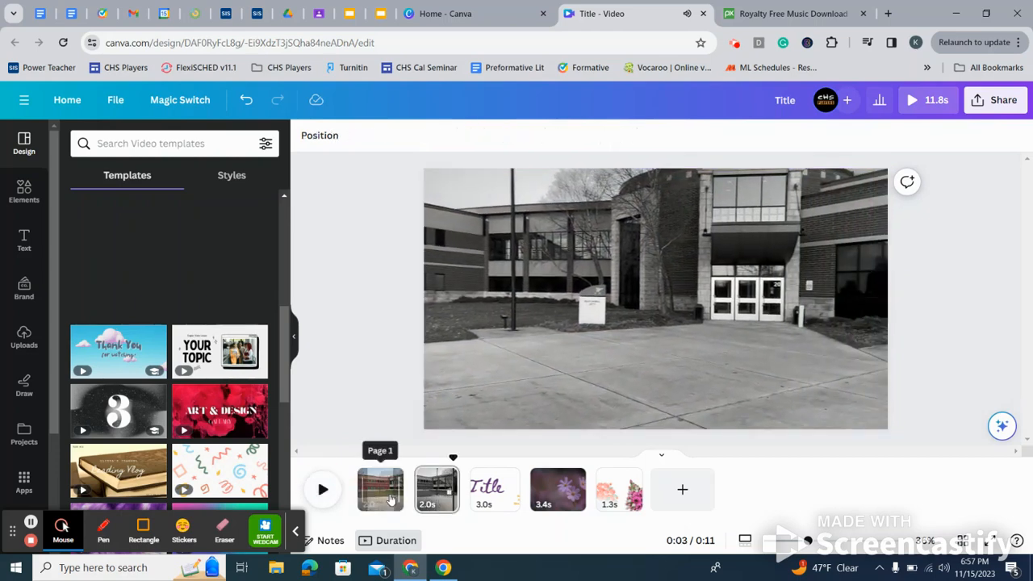
click(381, 488)
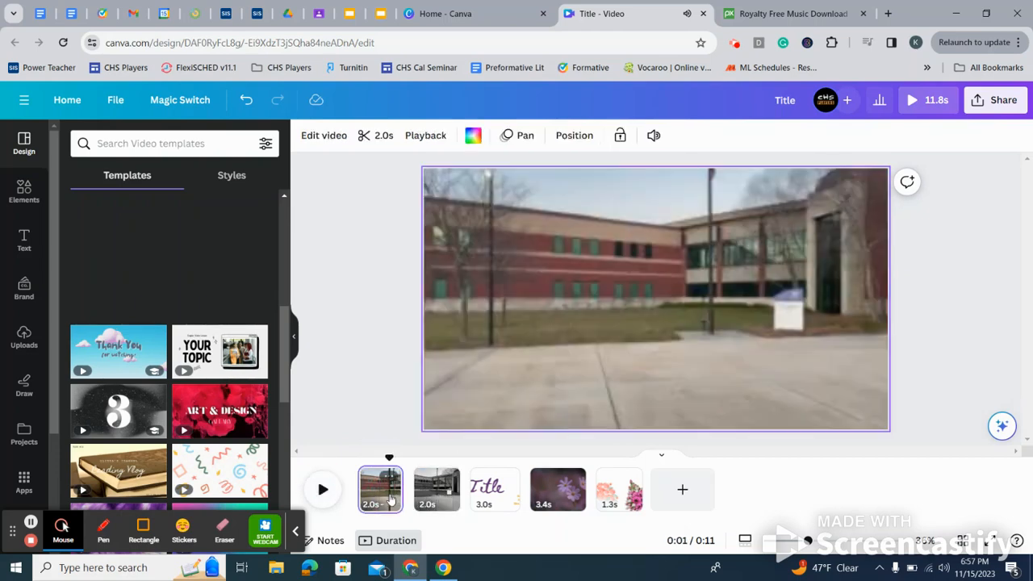
Slow down the Pan exit animation on the first school building page and play the transition from the start
click(520, 135)
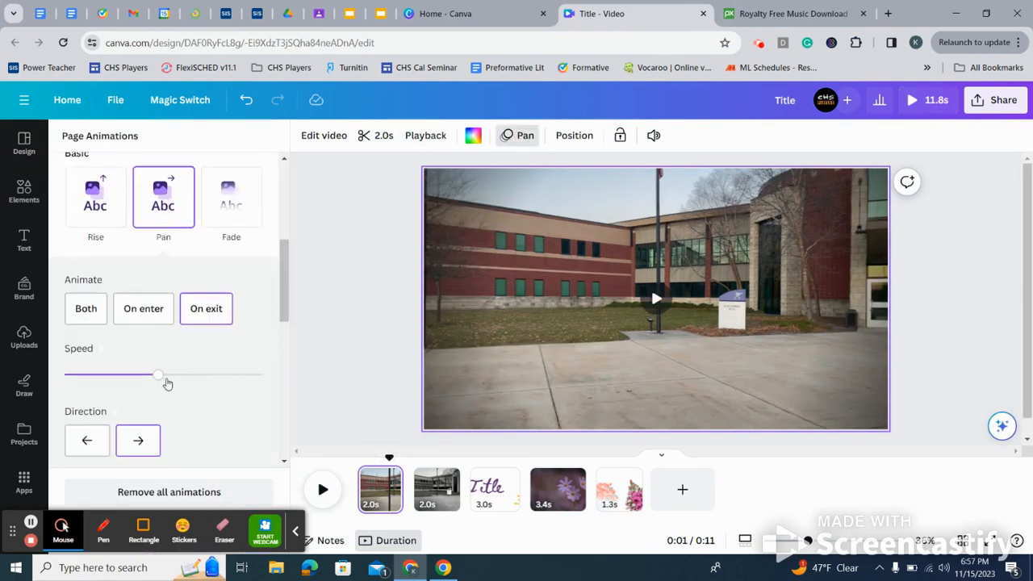
drag(148, 383, 81, 388)
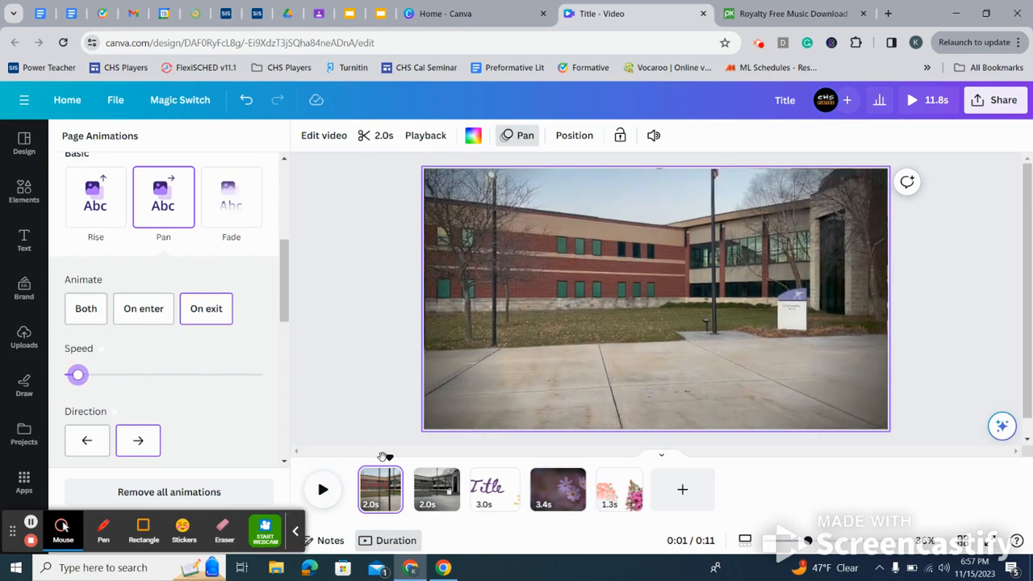
drag(391, 456, 364, 450)
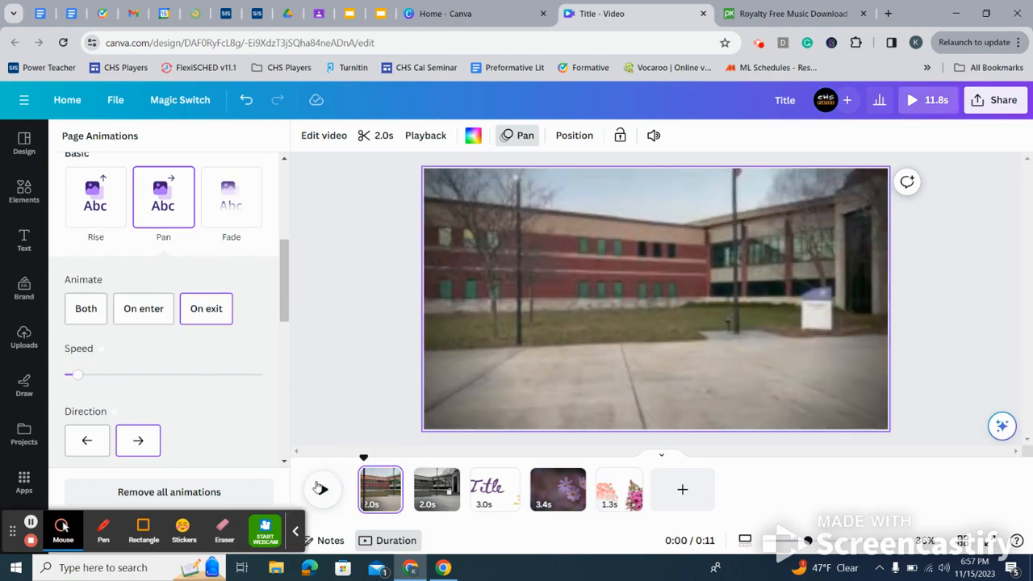
click(320, 487)
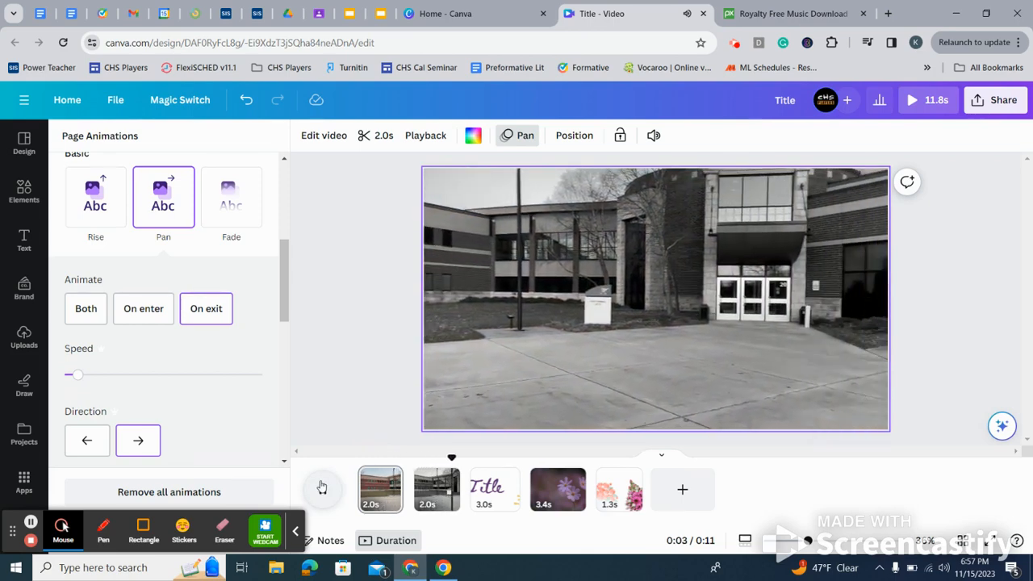
click(321, 488)
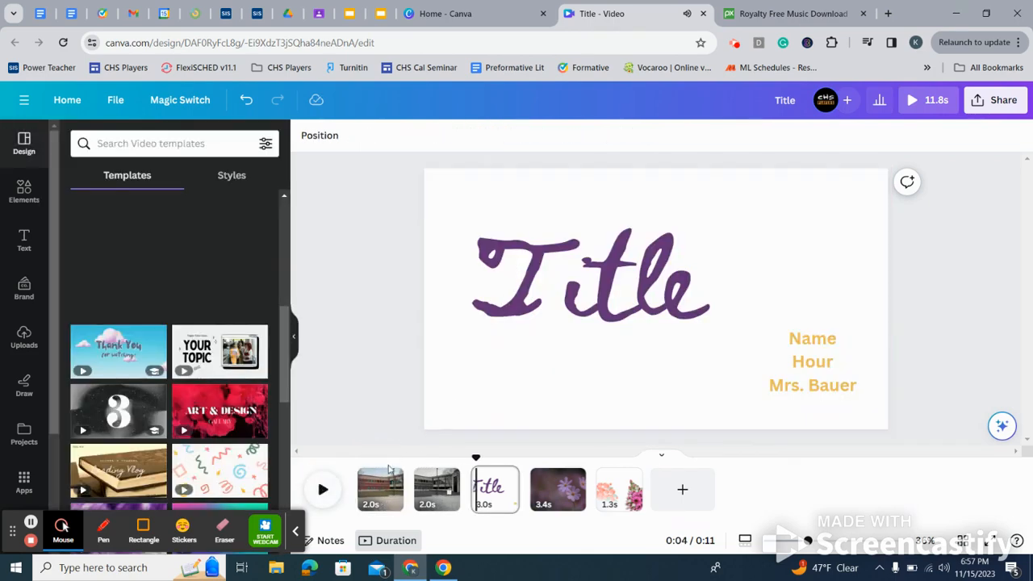
Replace the first school building page's Pan animation with Party, set to animate only on exit
click(389, 476)
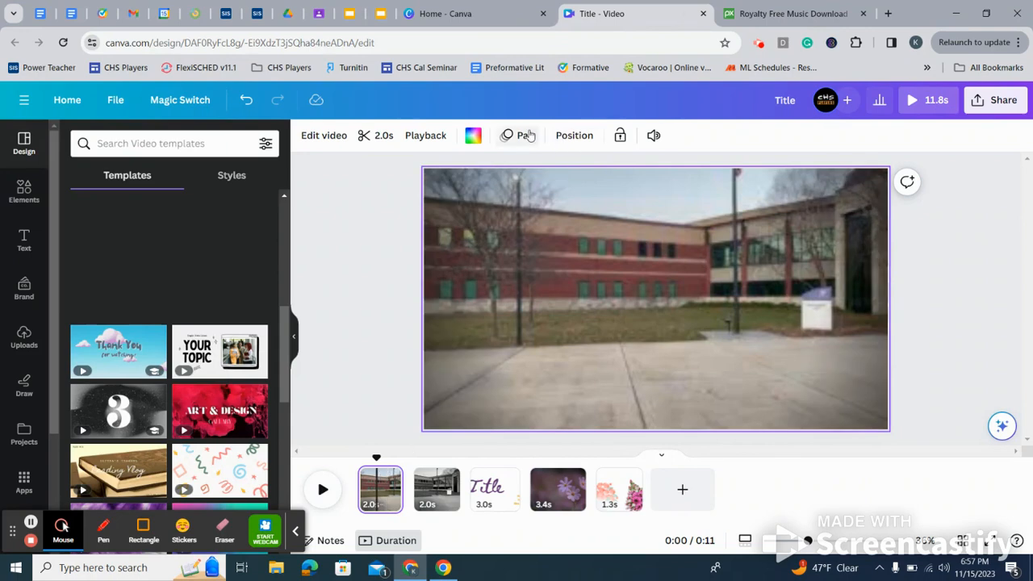
click(525, 135)
scroll(153, 279, up, 3)
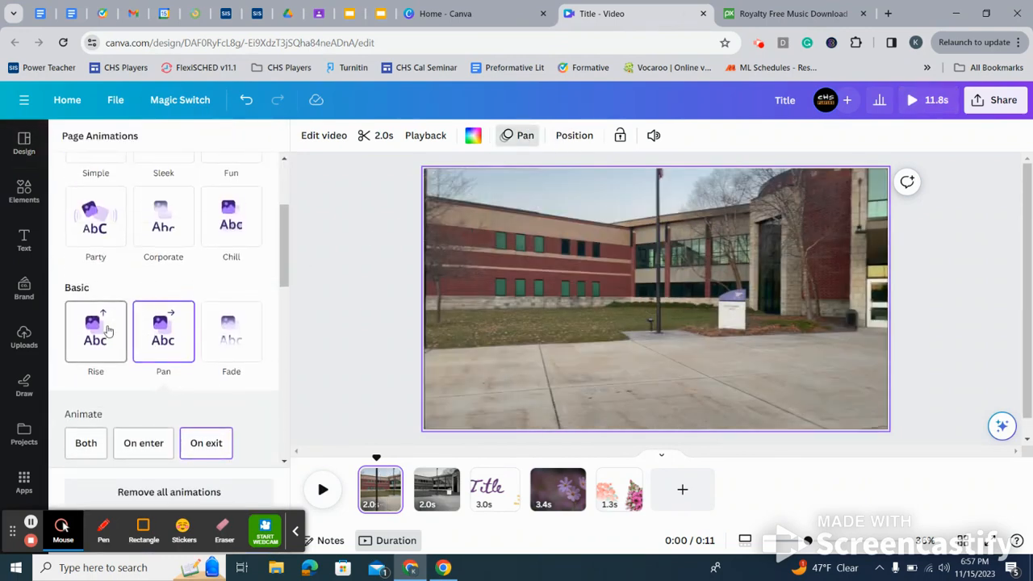
click(100, 230)
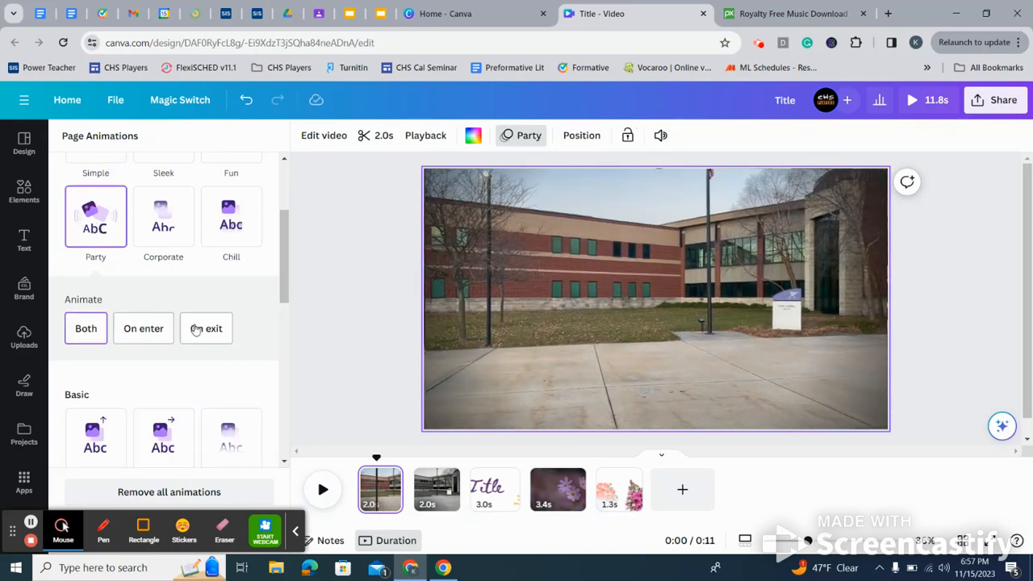
click(195, 329)
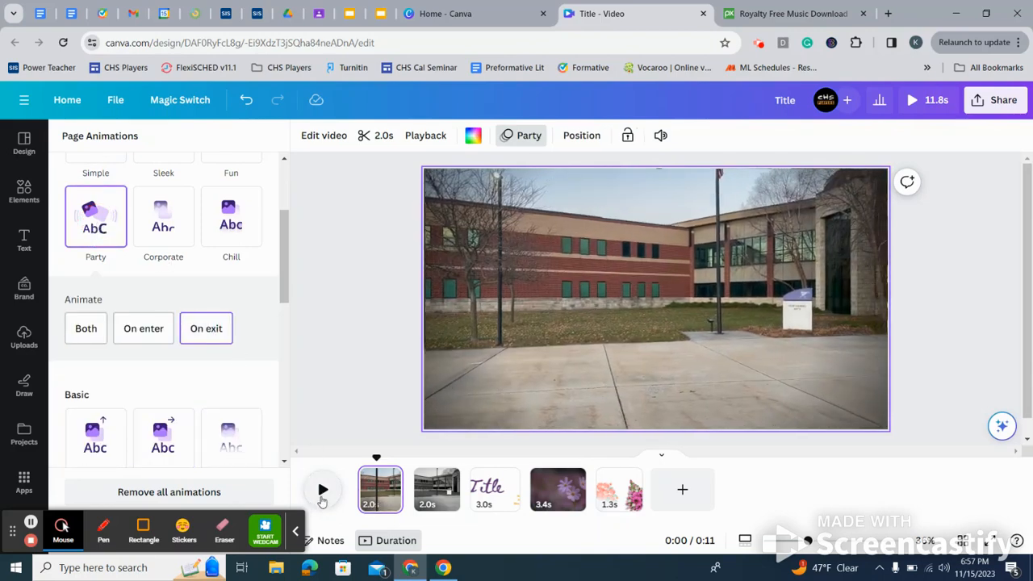
Play both school building pages to check the Party exit animation
click(322, 492)
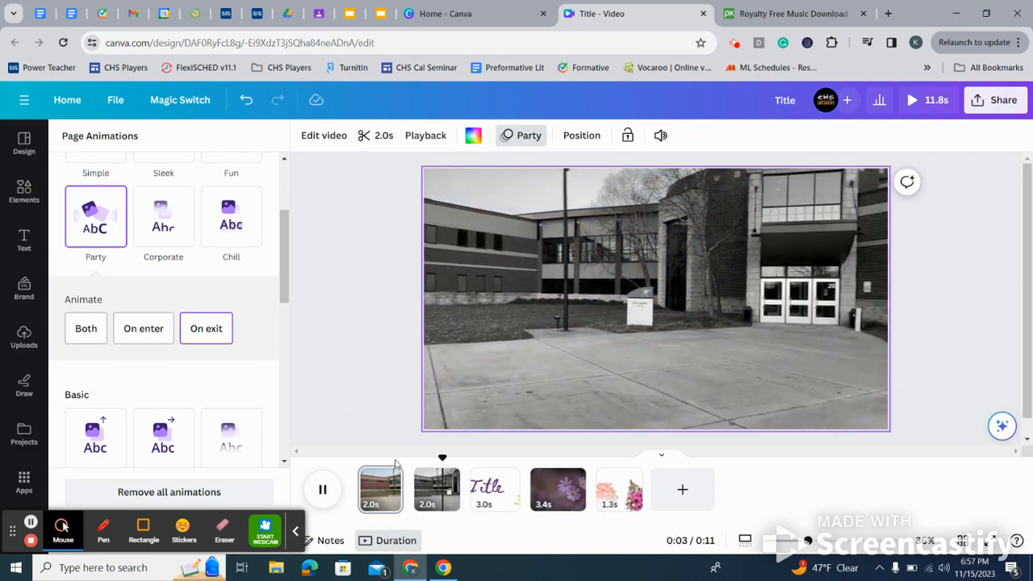
click(323, 489)
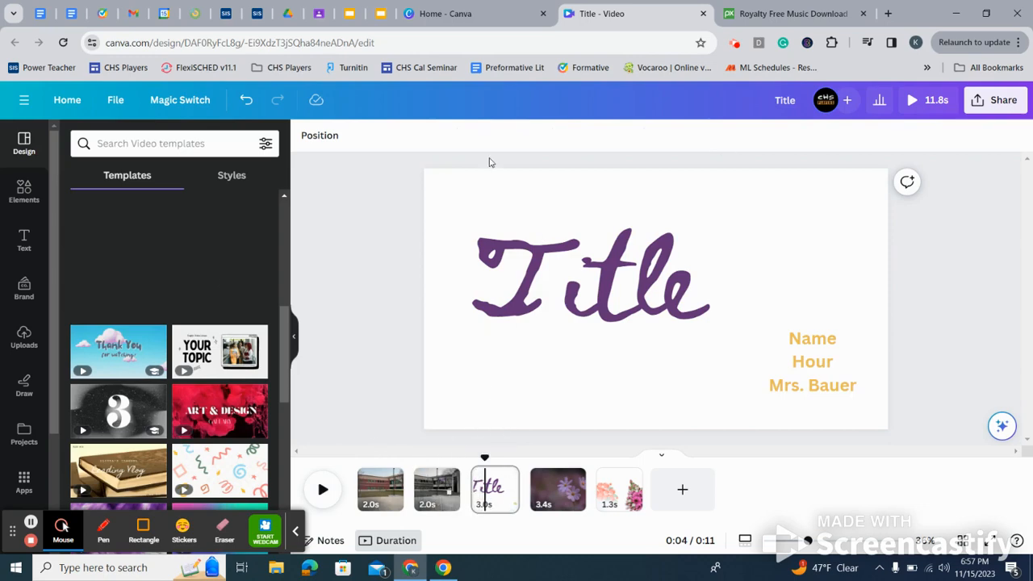
click(31, 522)
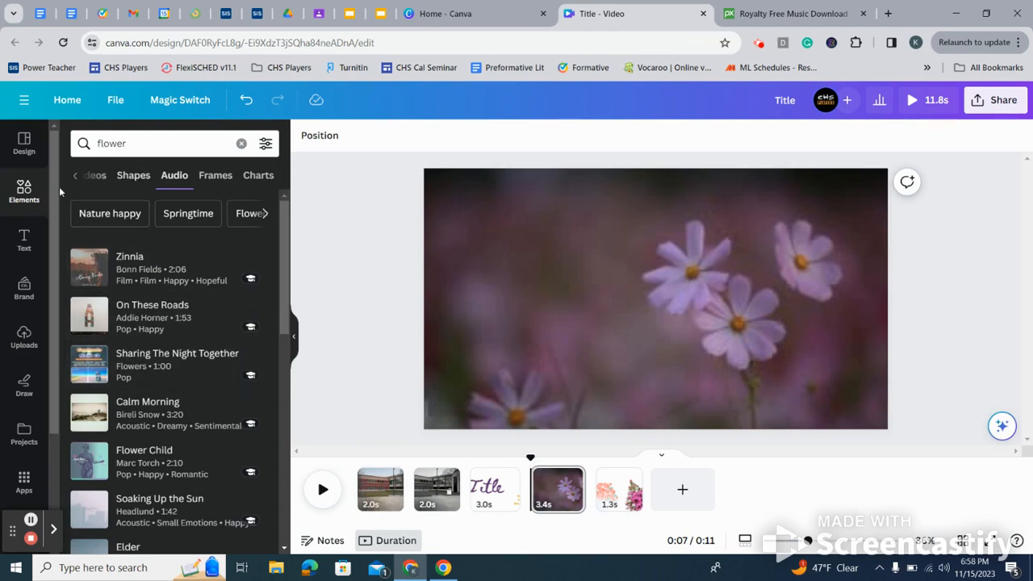
Search the elements for "day", narrow the results to audio, and add the Sun Station track to the timeline
click(22, 206)
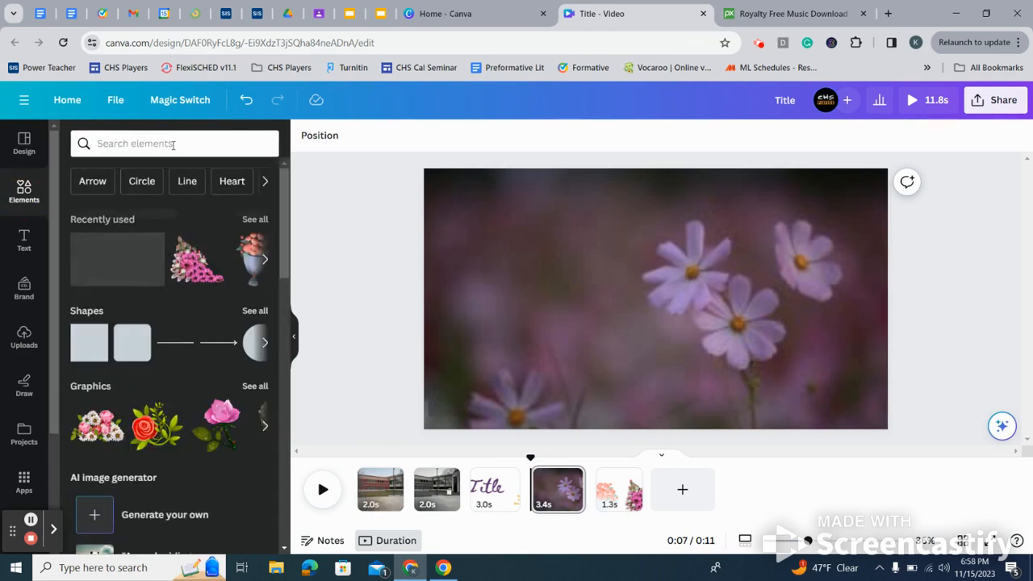
click(170, 143)
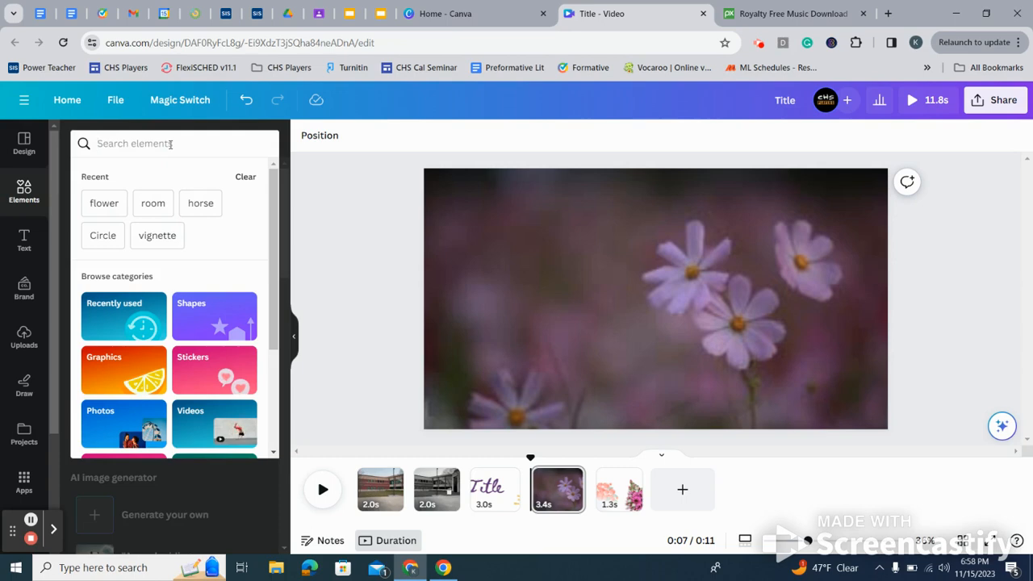
text(day)
key(Return)
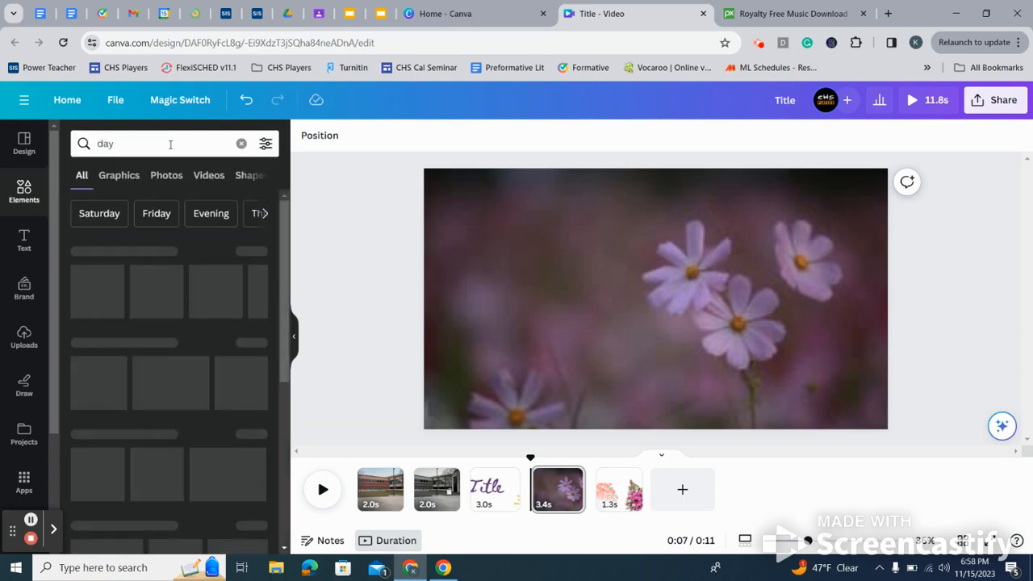
click(274, 177)
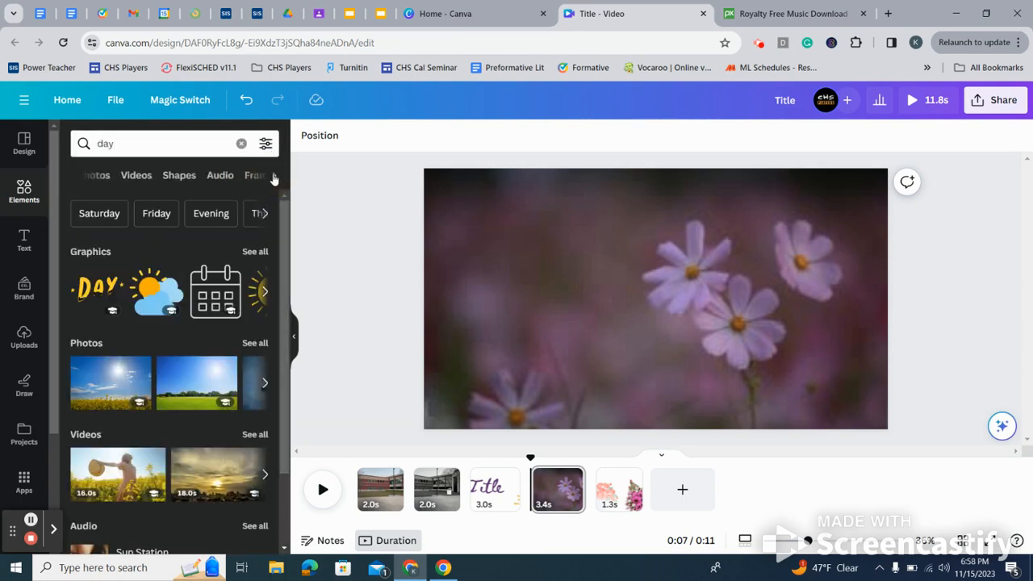
click(225, 179)
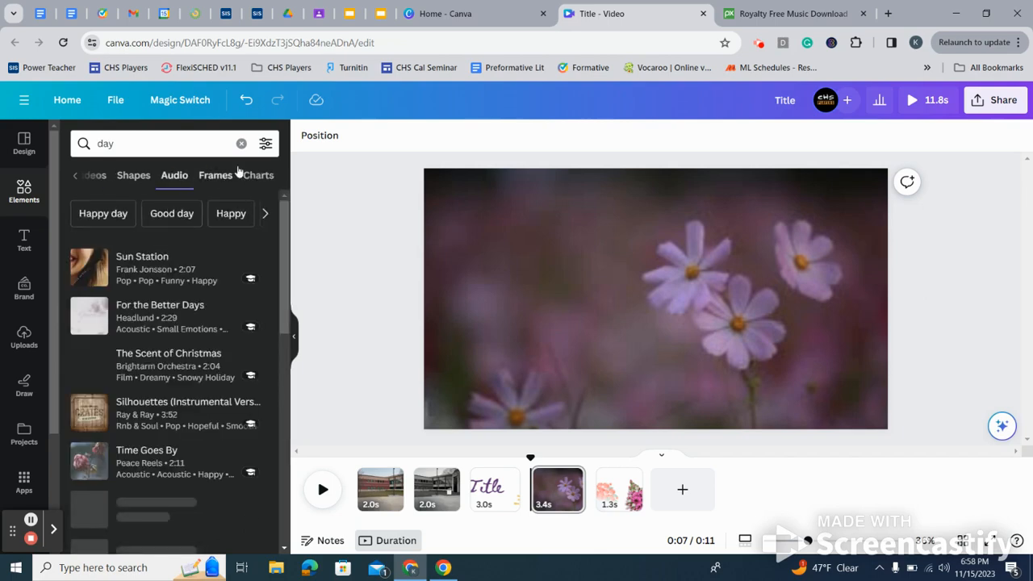
drag(156, 269, 395, 497)
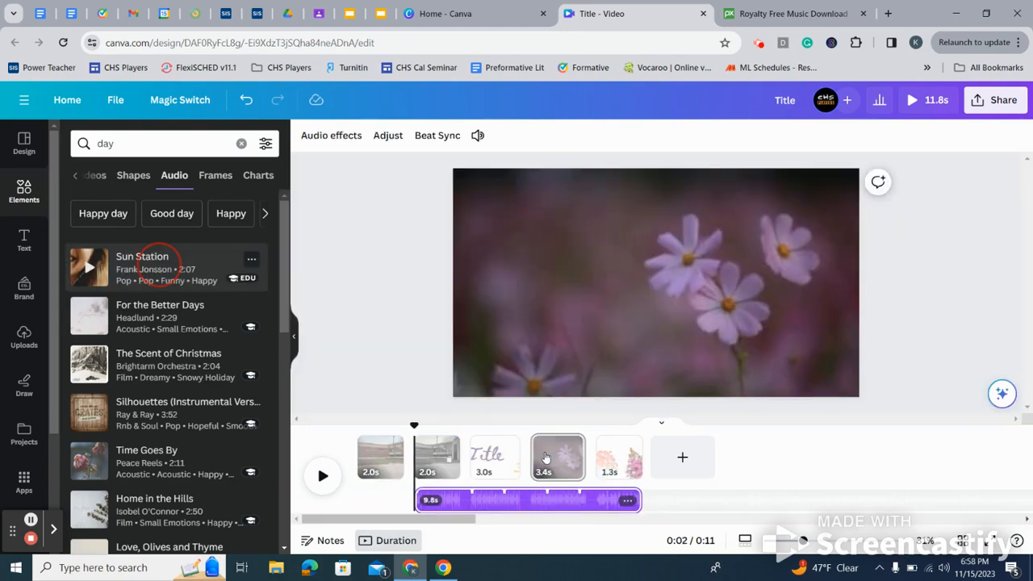
Try to adjust the start of the Sun Station track, and undo the change
click(576, 463)
mouse_move(463, 520)
mouse_down()
mouse_move(491, 522)
mouse_move(447, 525)
mouse_up()
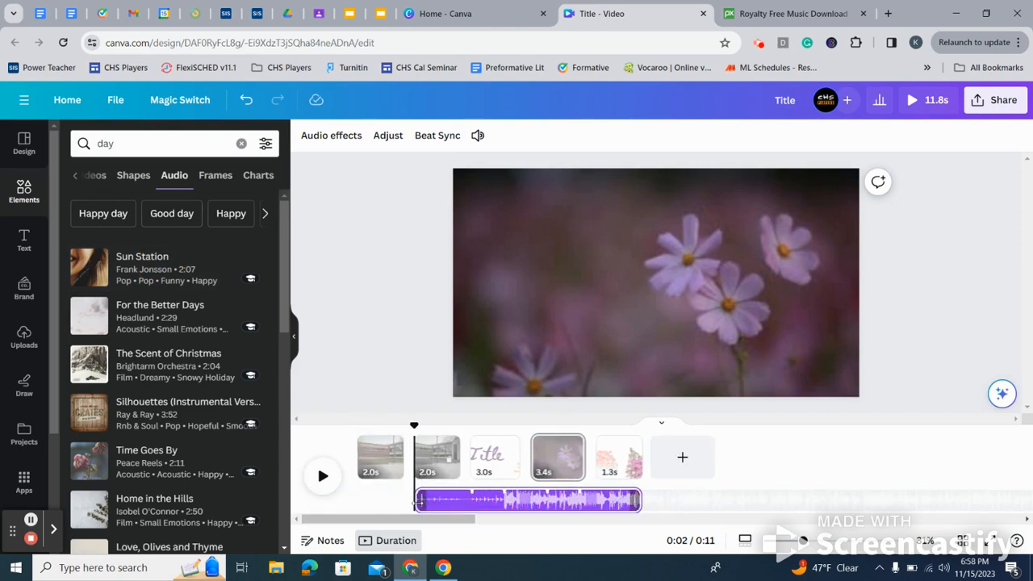
mouse_move(418, 500)
mouse_down()
mouse_move(363, 505)
mouse_move(526, 501)
mouse_move(417, 505)
mouse_up()
click(247, 99)
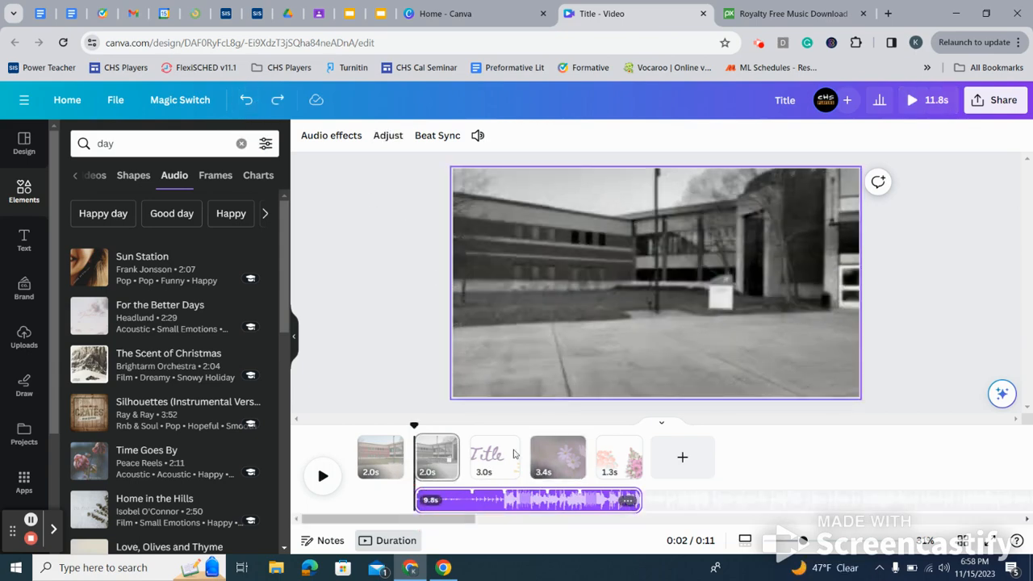
Reposition the Sun Station track to begin with the first page and span the full 11.8 s video
click(489, 507)
click(532, 500)
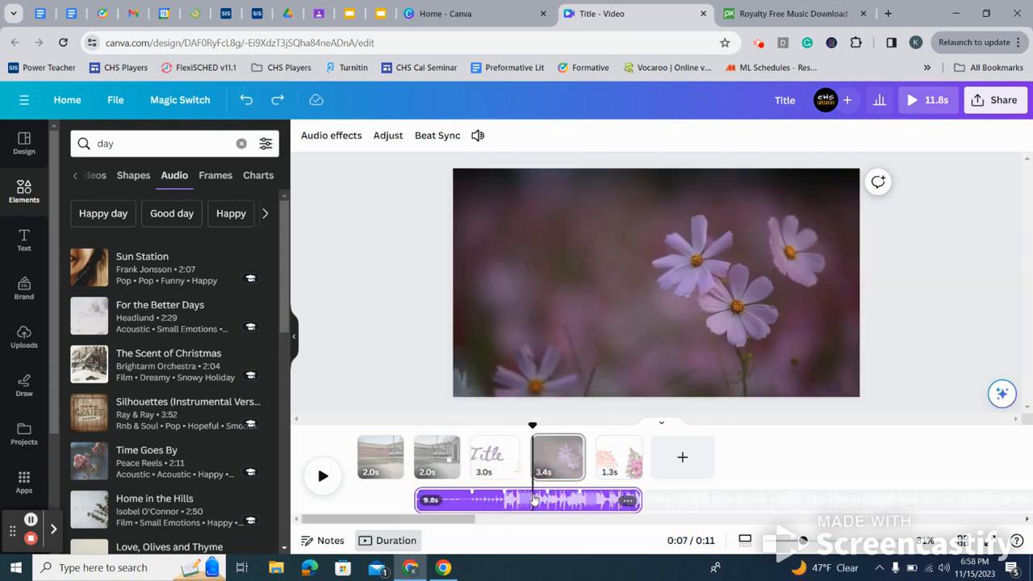
drag(532, 500, 472, 500)
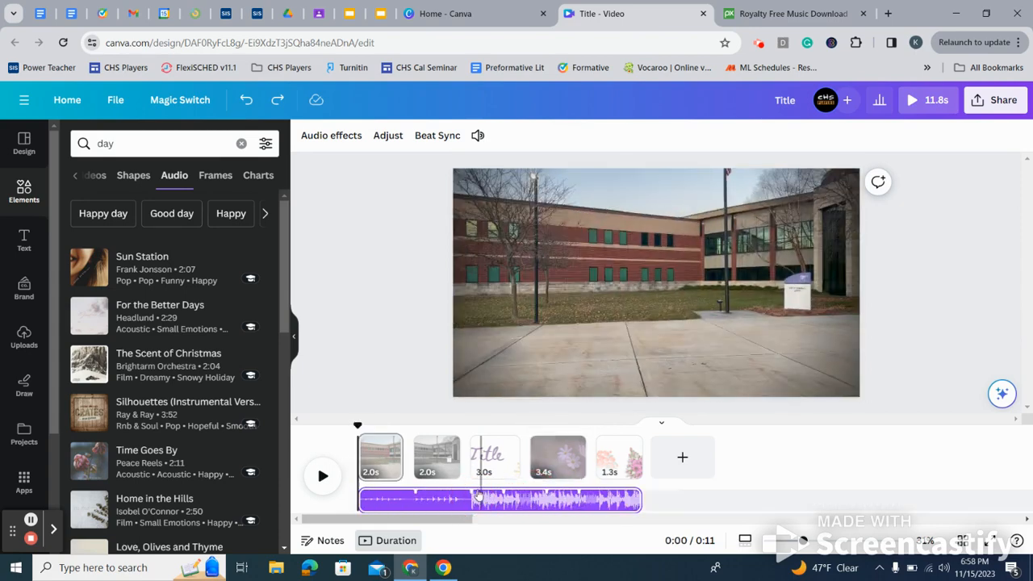
Open the Sun Station track's Adjust mode, followed by its audio effects with the fade settings
right_click(626, 502)
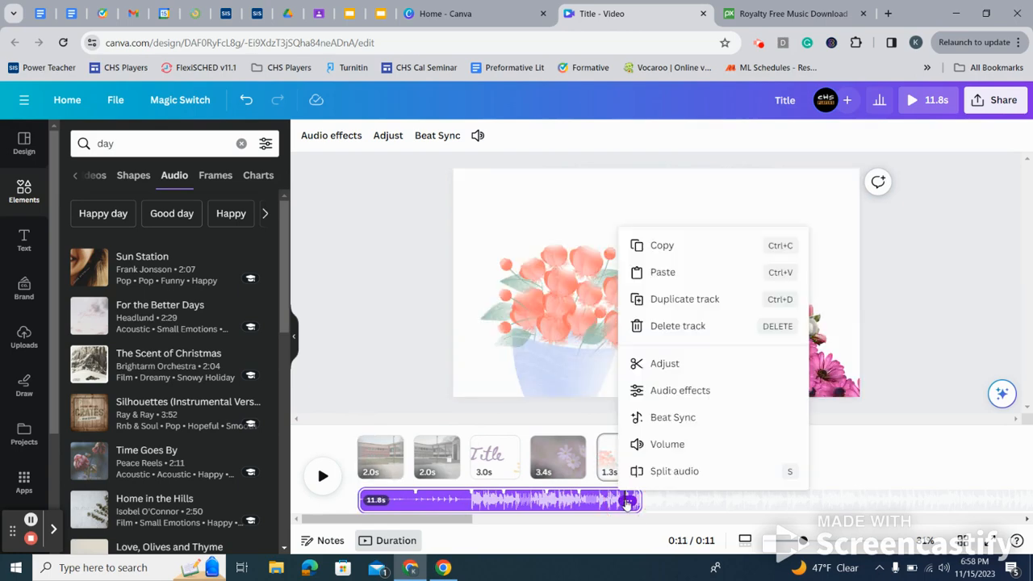
click(690, 364)
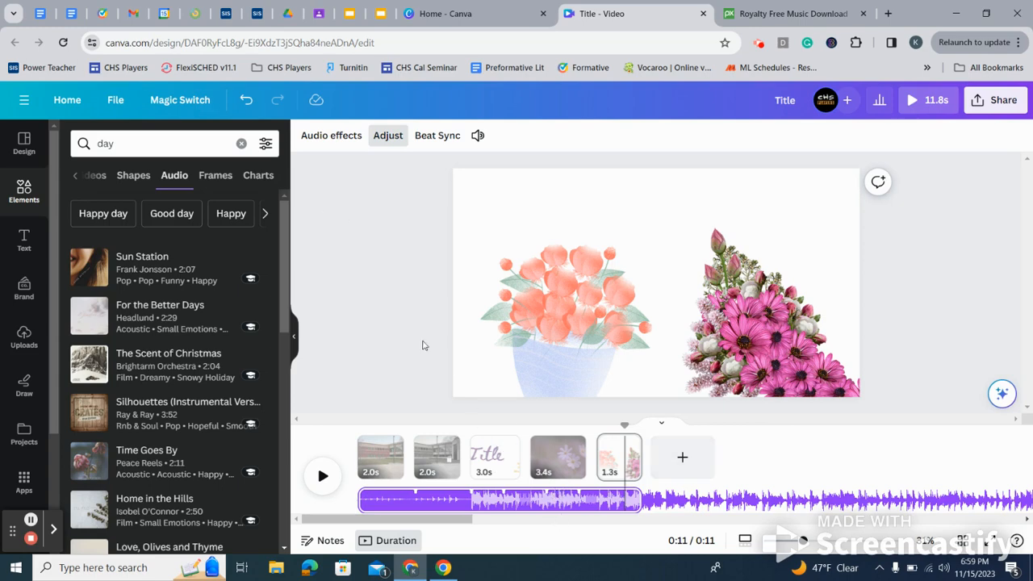
click(330, 137)
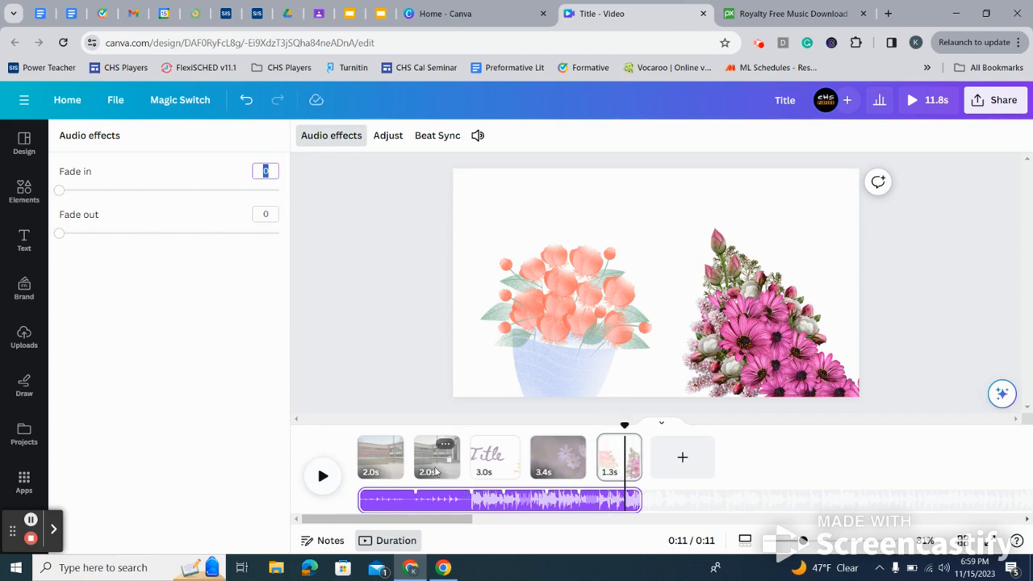
mouse_move(525, 470)
Switch to the Pixabay music page, browse its royalty-free tracks, and return to the Canva video
click(760, 13)
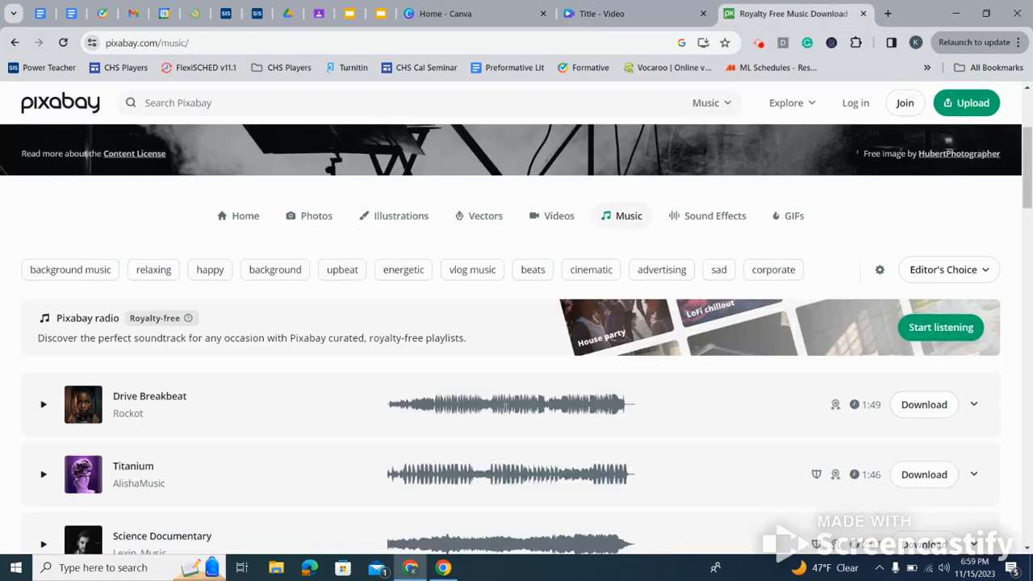
scroll(57, 282, up, 2)
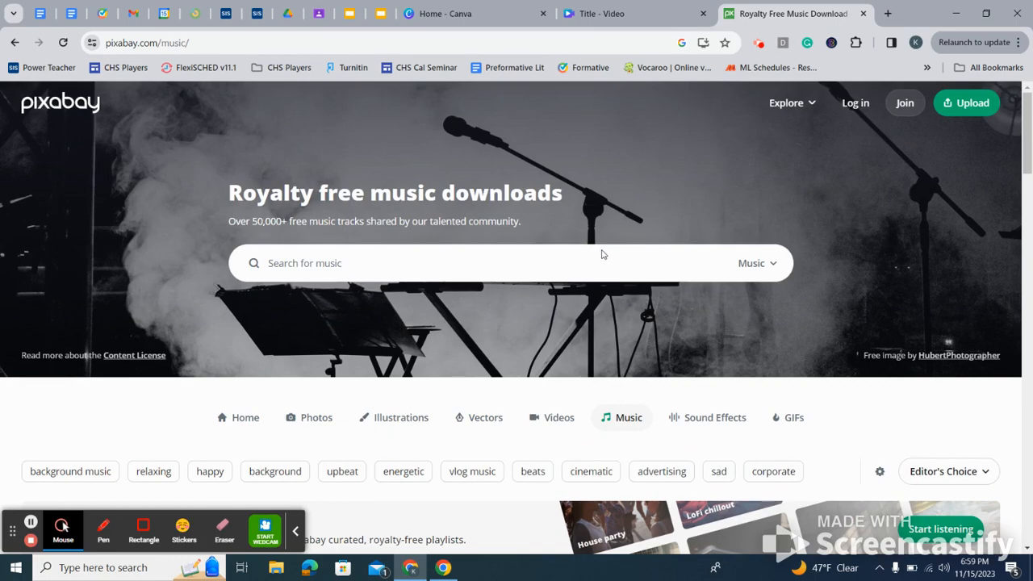
scroll(601, 254, down, 3)
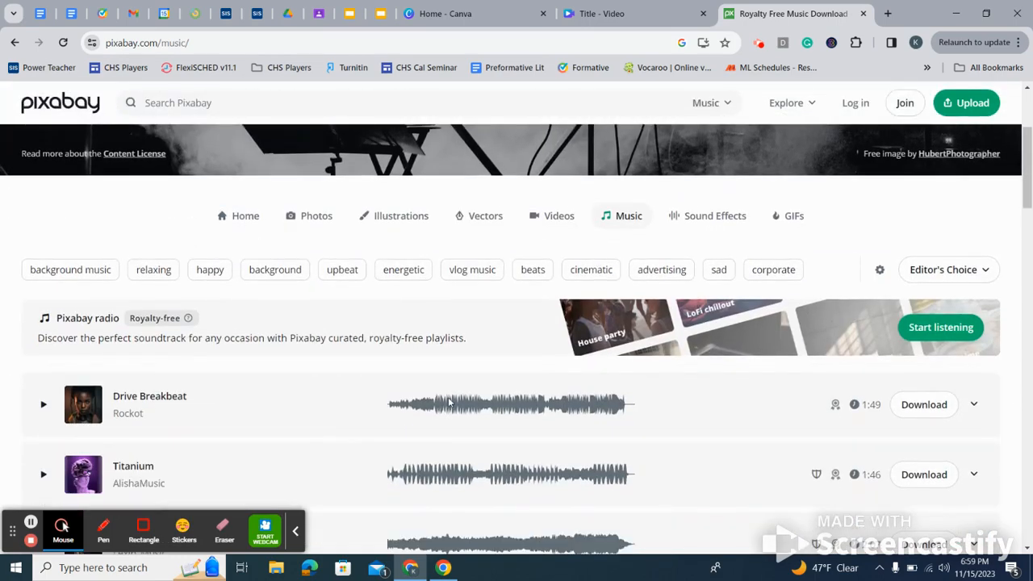
scroll(191, 415, down, 5)
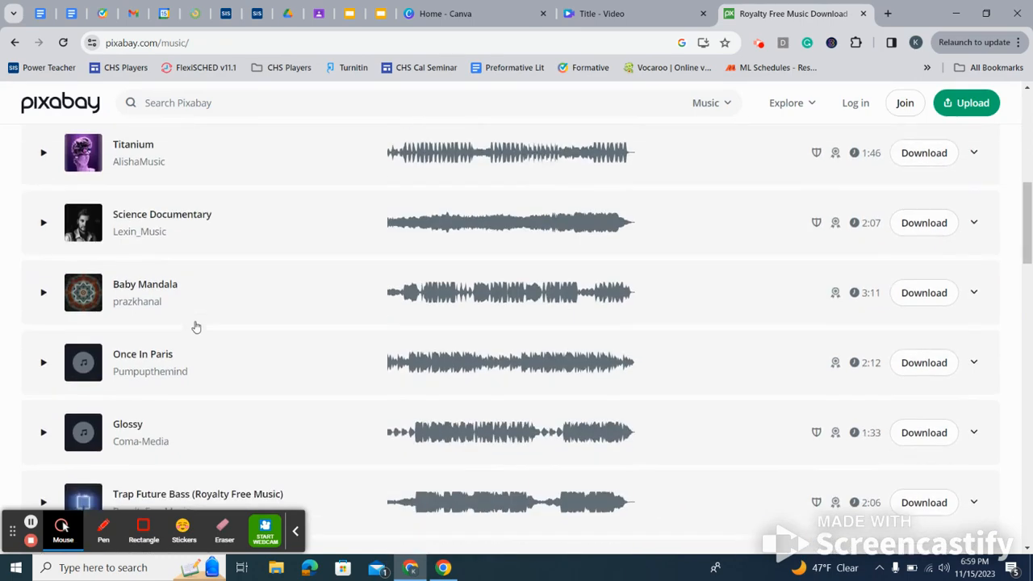
scroll(196, 327, down, 2)
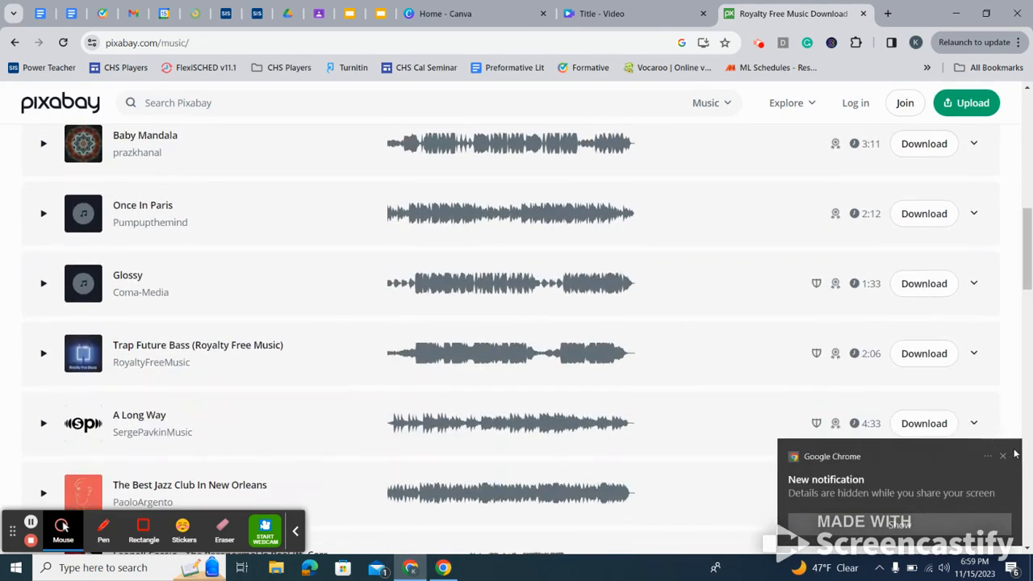
click(1003, 458)
scroll(399, 311, down, 2)
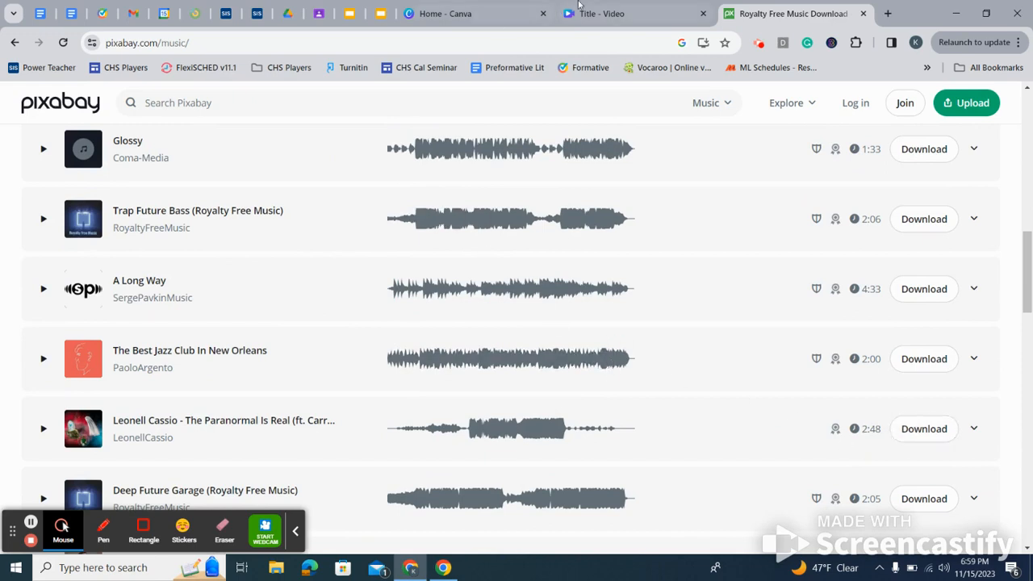
click(619, 7)
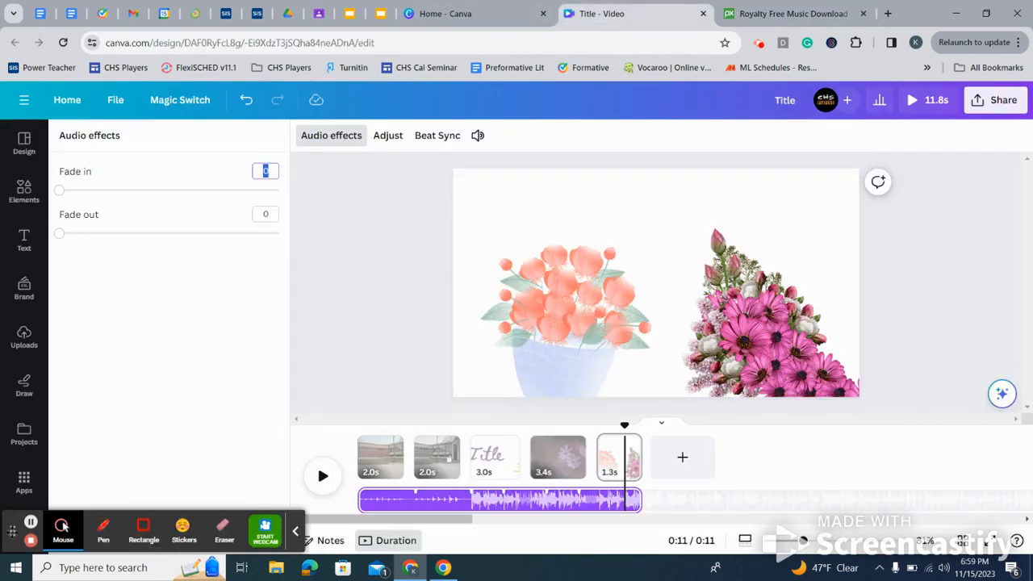
View the title page and return to the last page with the flower graphics
click(30, 522)
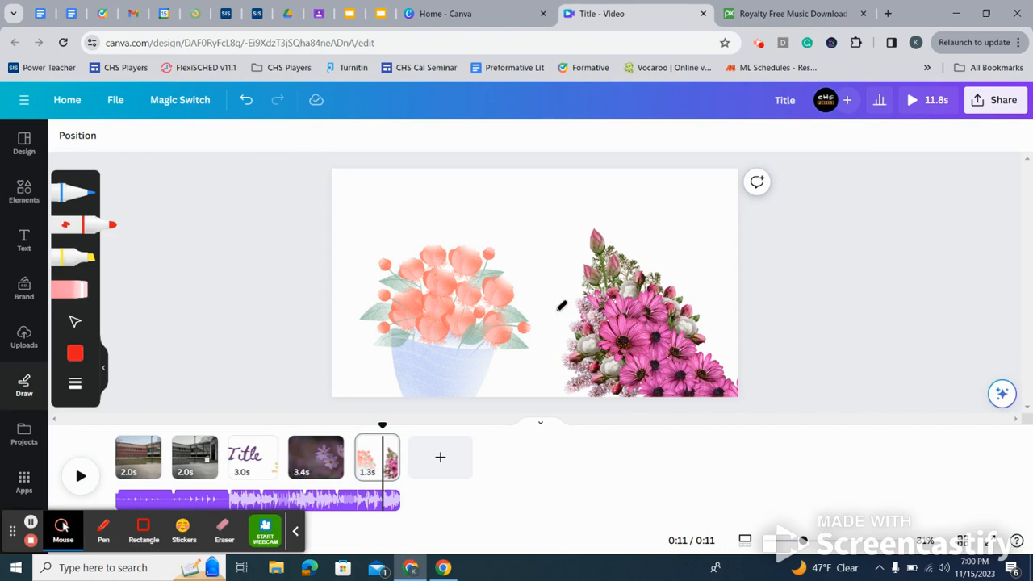
click(249, 436)
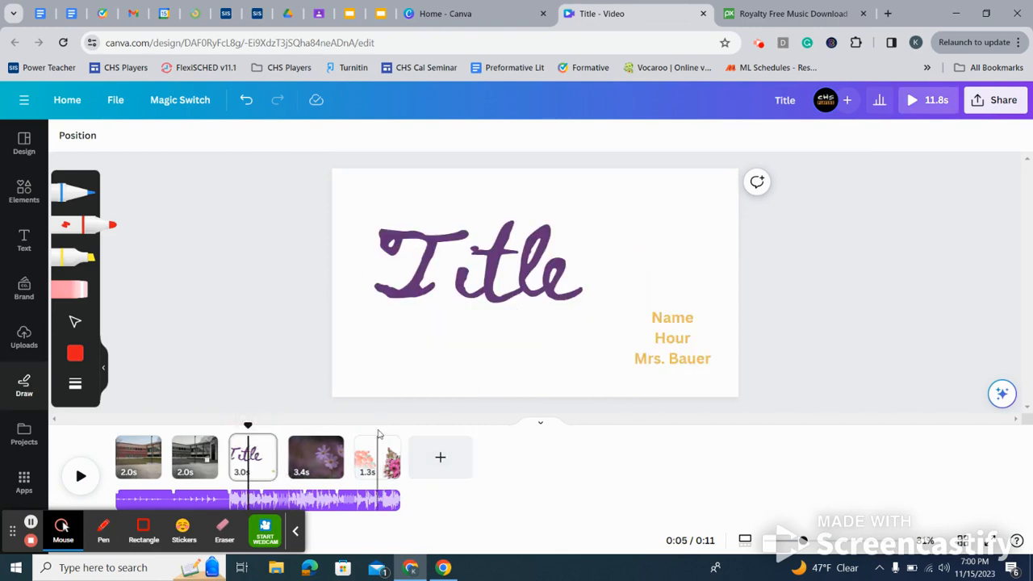
click(379, 453)
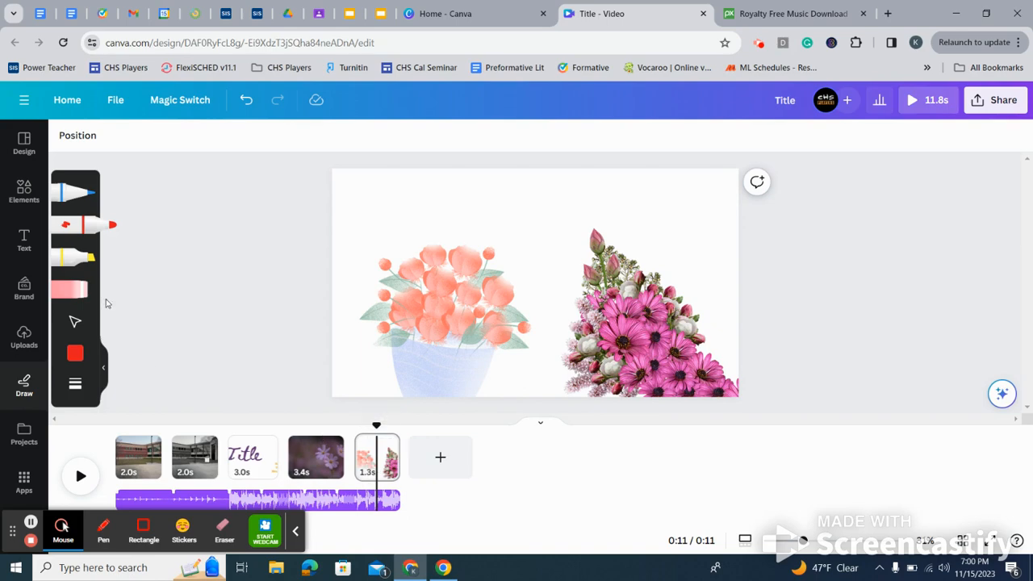
Handwrite "Hello" with the pen in the palette's dark purple above the flower graphics on the last page
click(77, 192)
click(74, 356)
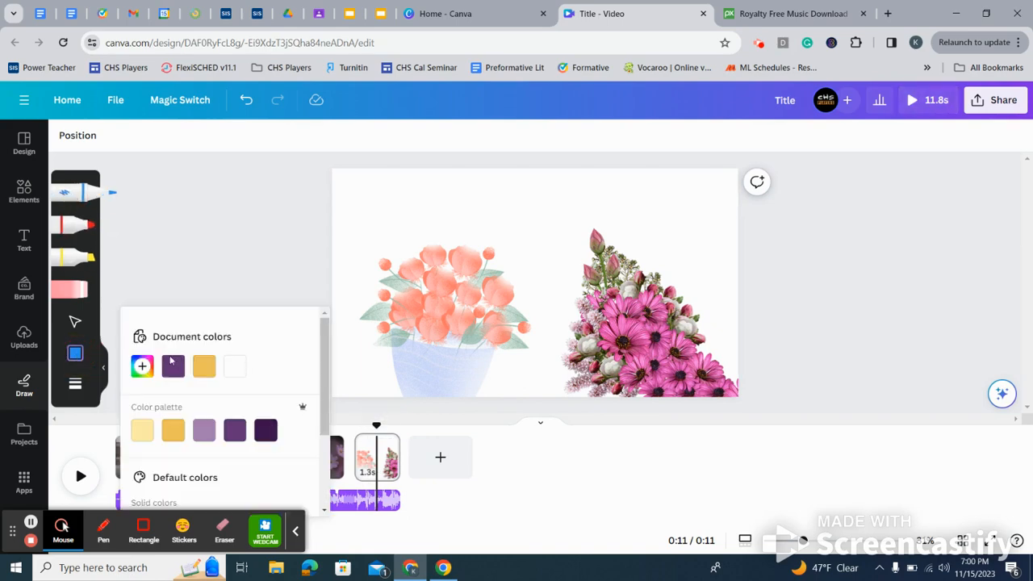
click(235, 432)
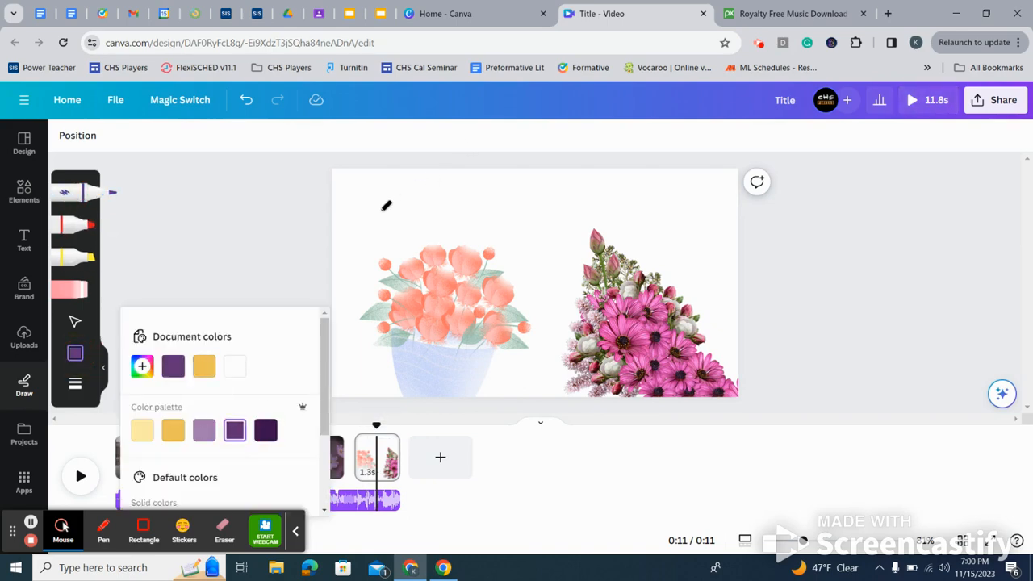
mouse_move(369, 194)
mouse_down()
mouse_move(384, 230)
mouse_move(399, 235)
mouse_move(383, 219)
mouse_move(417, 203)
mouse_move(473, 244)
mouse_move(468, 197)
mouse_move(514, 216)
mouse_move(511, 196)
mouse_move(547, 238)
mouse_move(547, 202)
mouse_move(568, 231)
mouse_move(572, 180)
mouse_up()
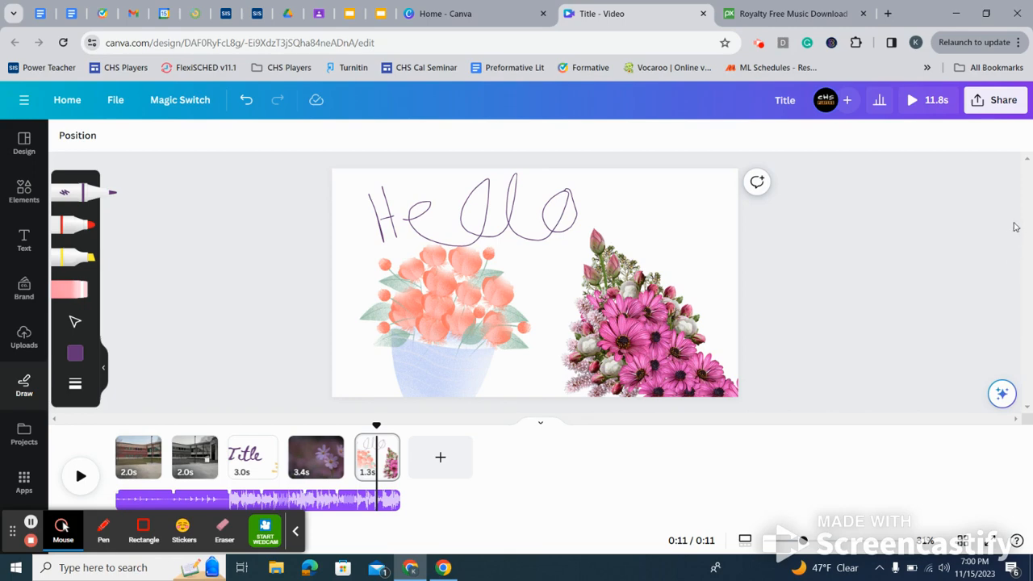
Open the design's sharing options, view the download settings, and return to look through the remaining sharing choices
click(992, 105)
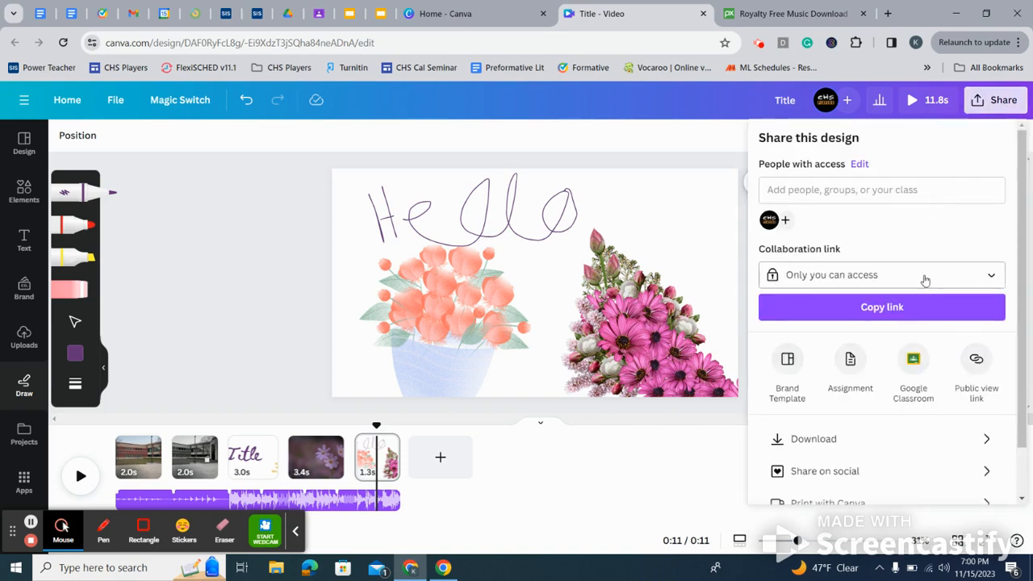
scroll(924, 336, down, 2)
click(910, 387)
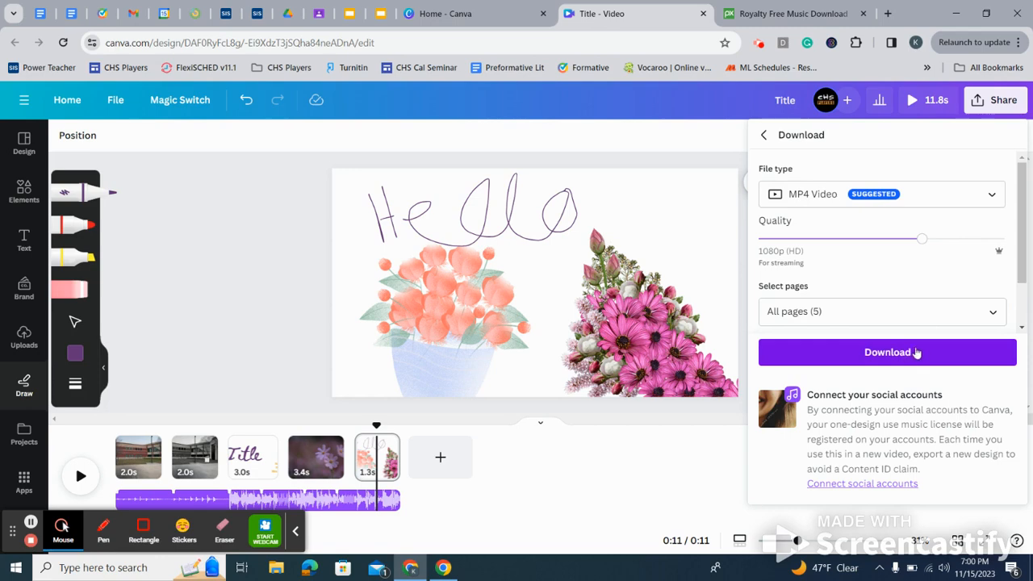
click(764, 137)
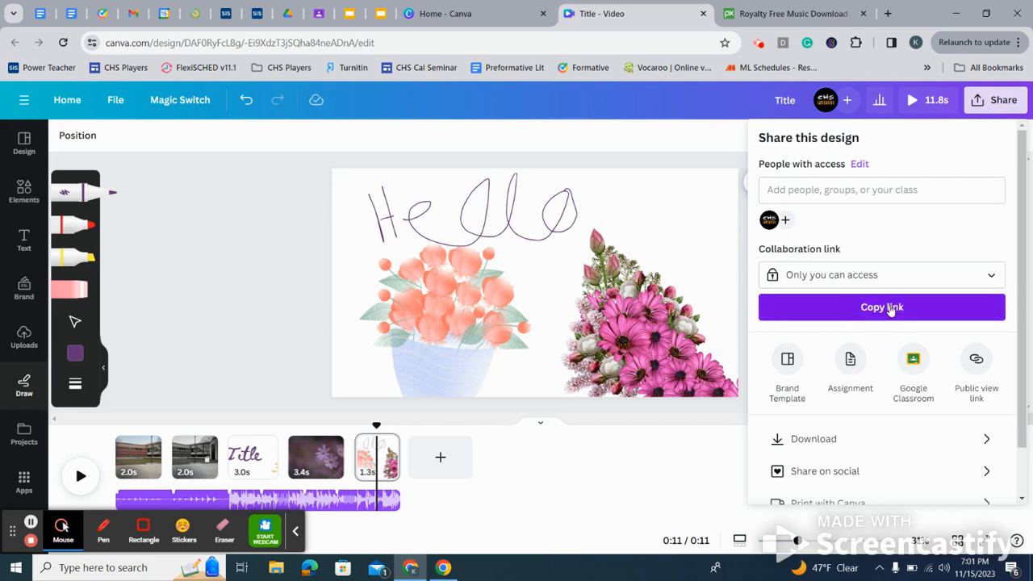
scroll(887, 363, down, 1)
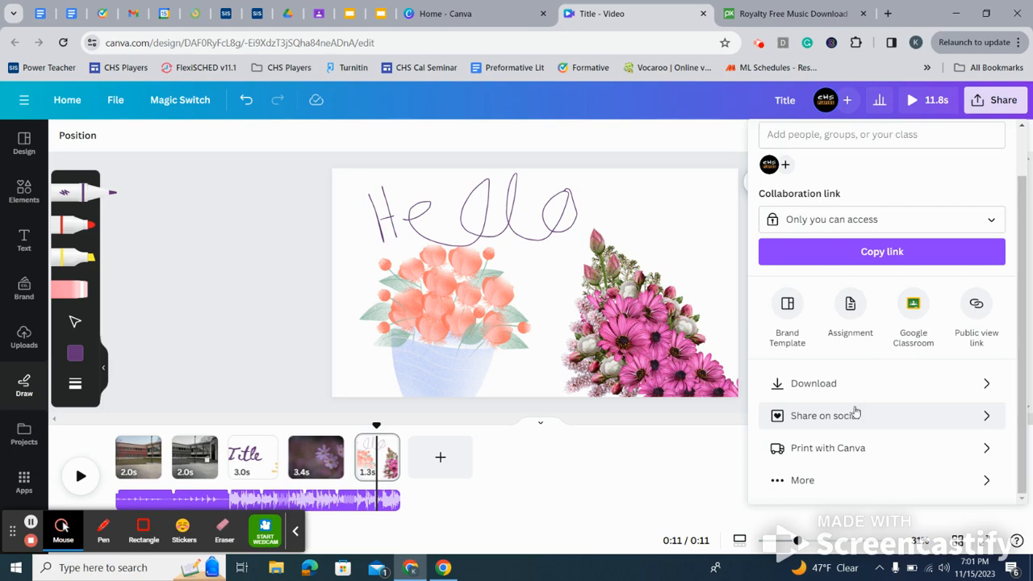
click(32, 523)
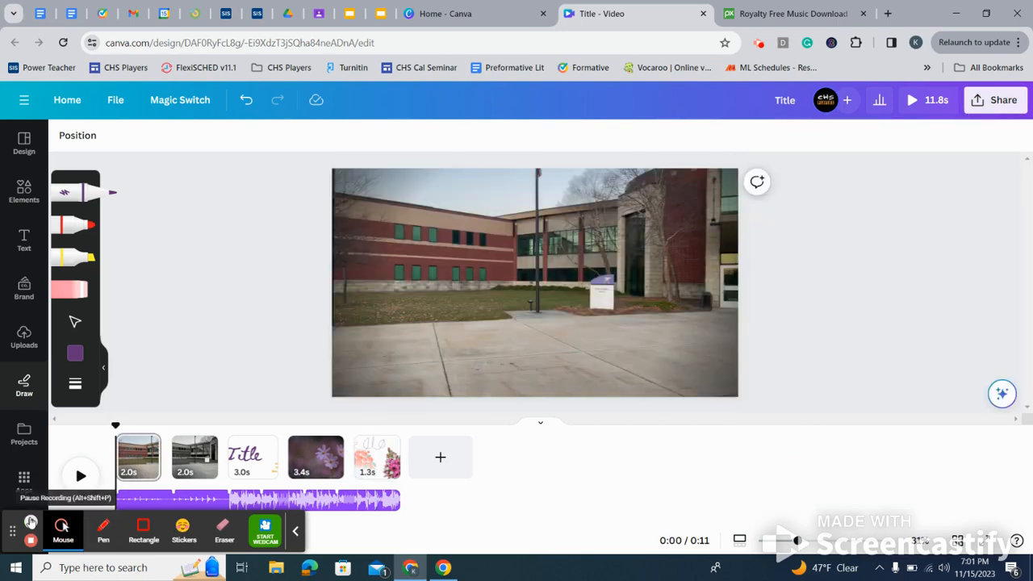